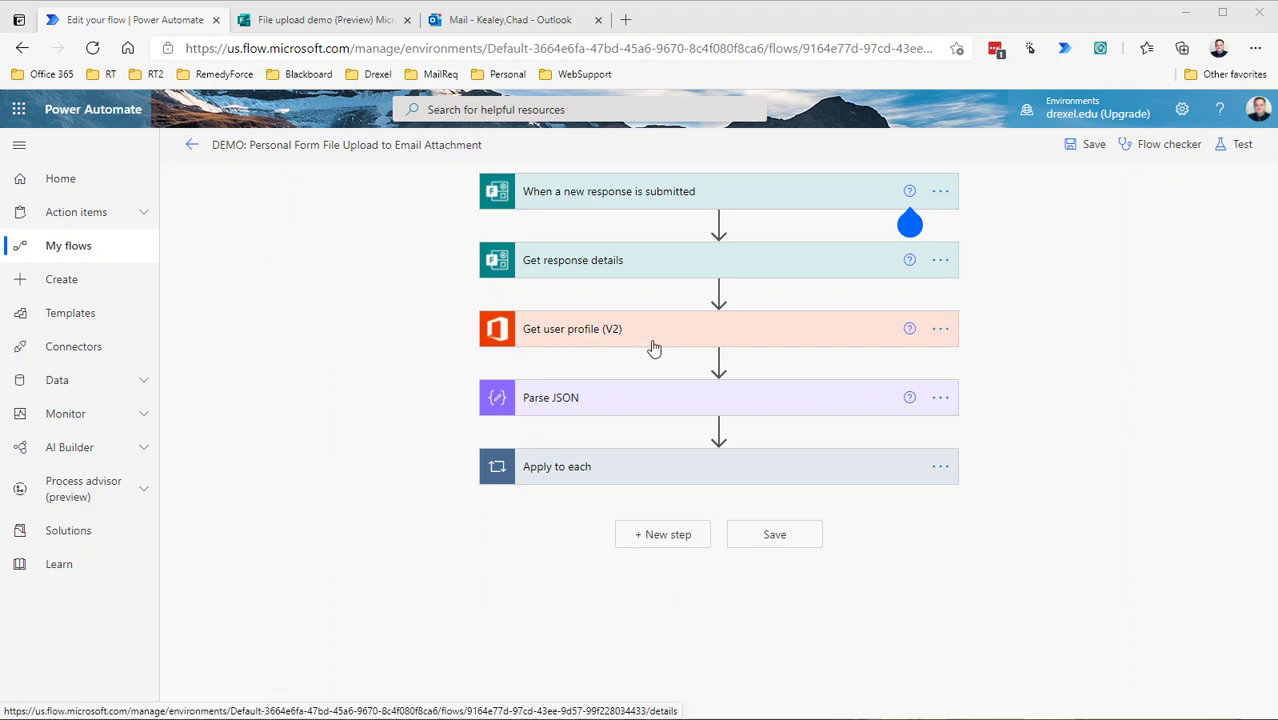
click(663, 396)
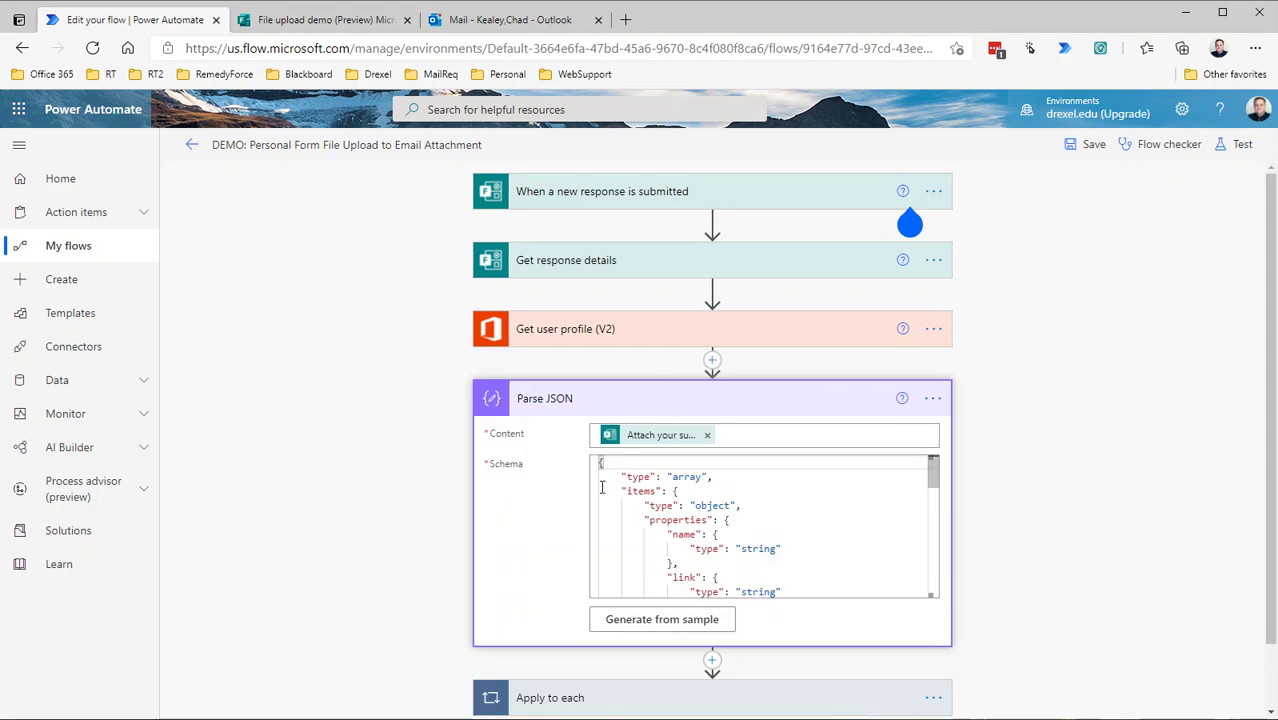
scroll(647, 481, down, 5)
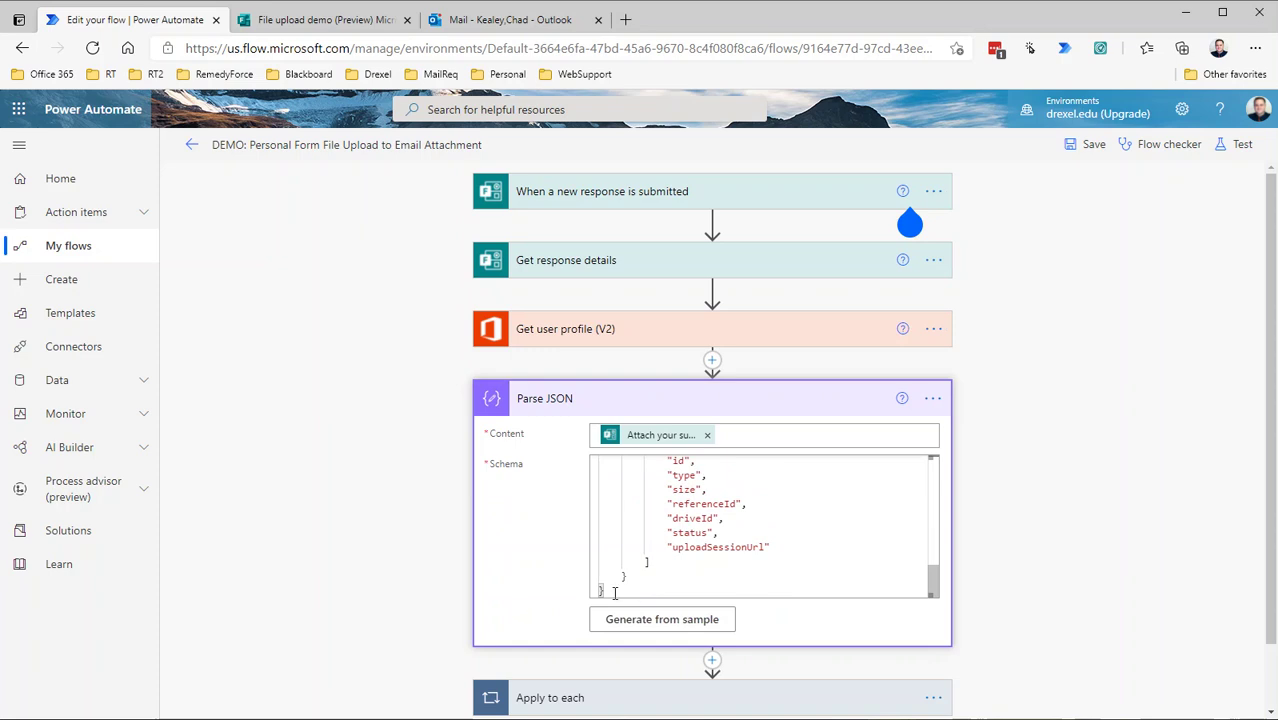
drag(614, 593, 571, 404)
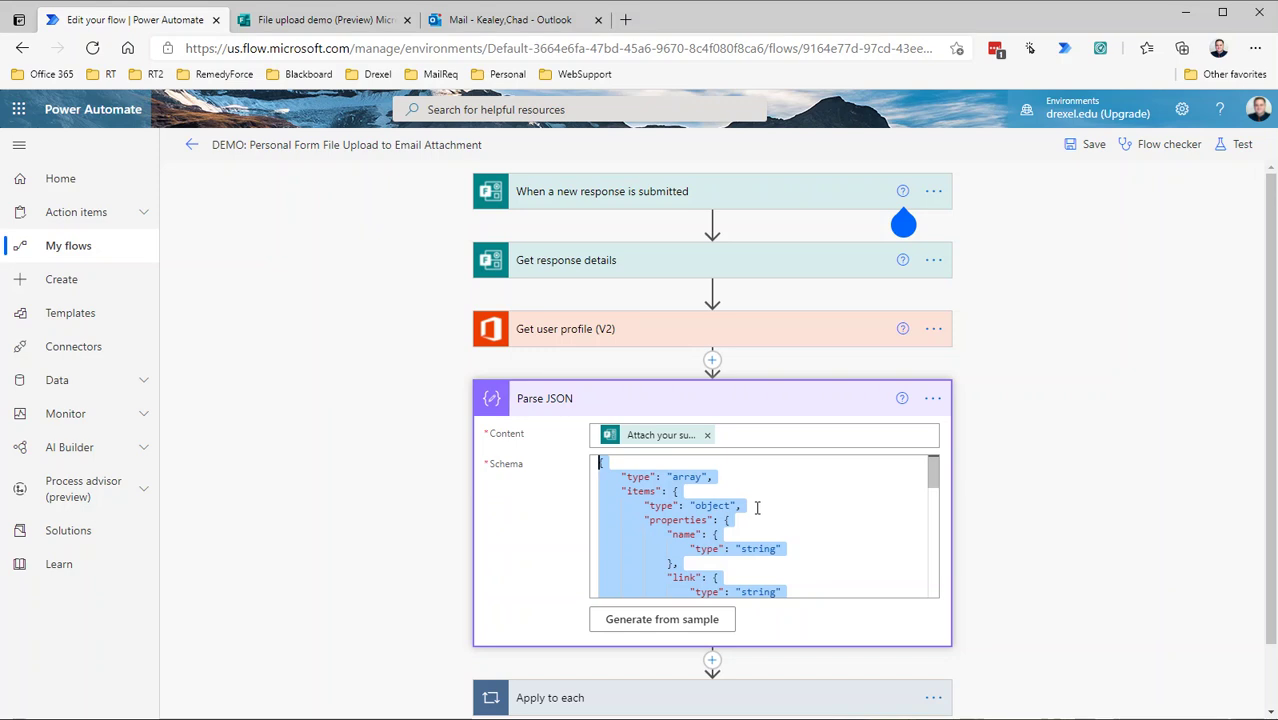
scroll(724, 522, down, 3)
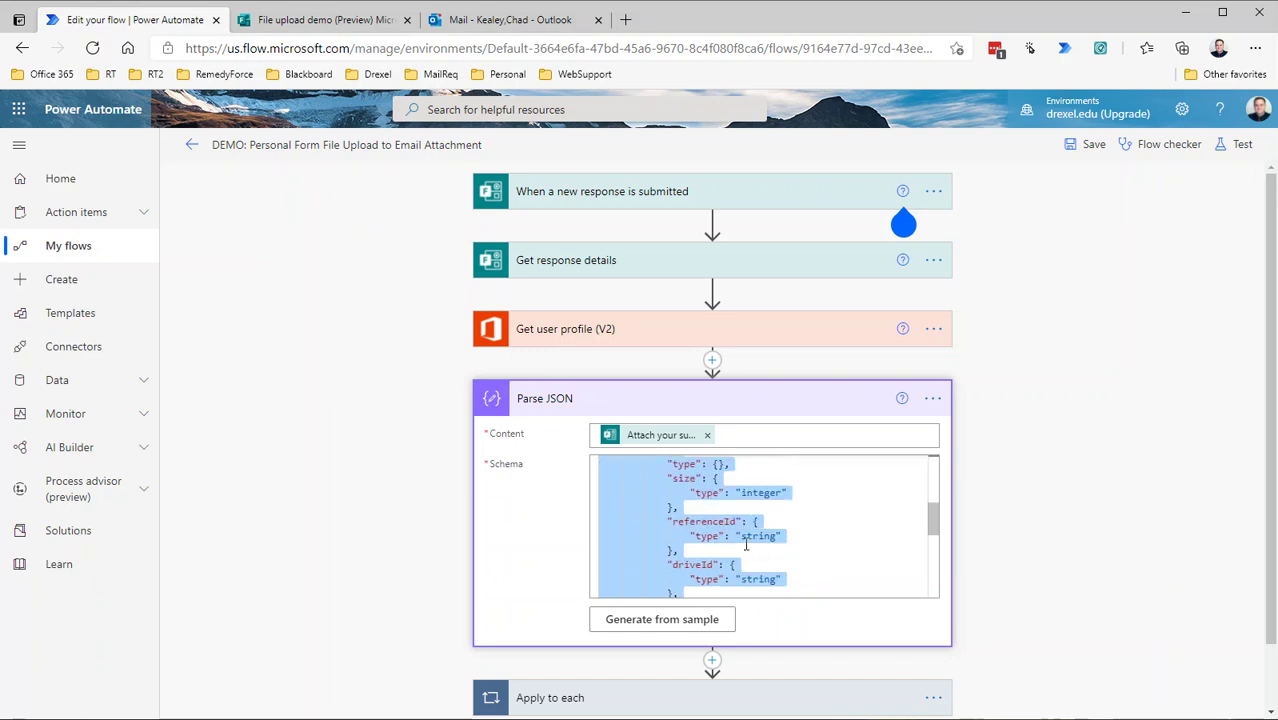
scroll(752, 545, down, 5)
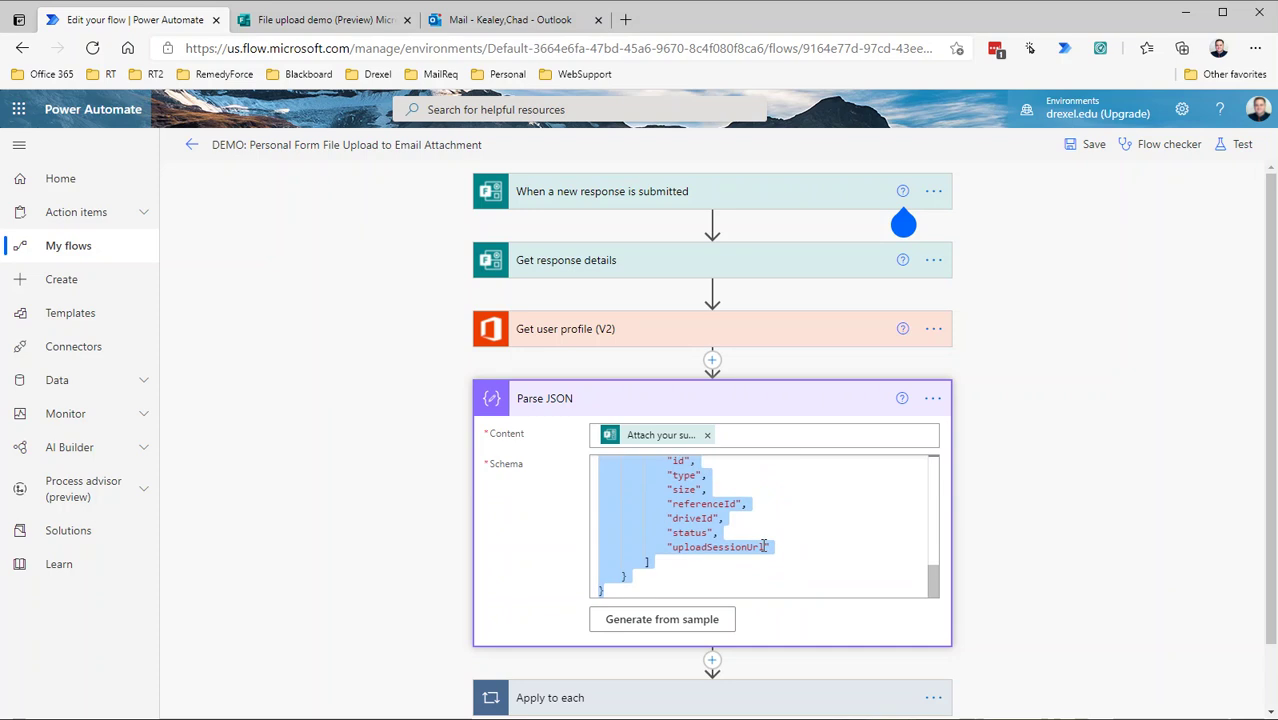
scroll(833, 596, down, 1)
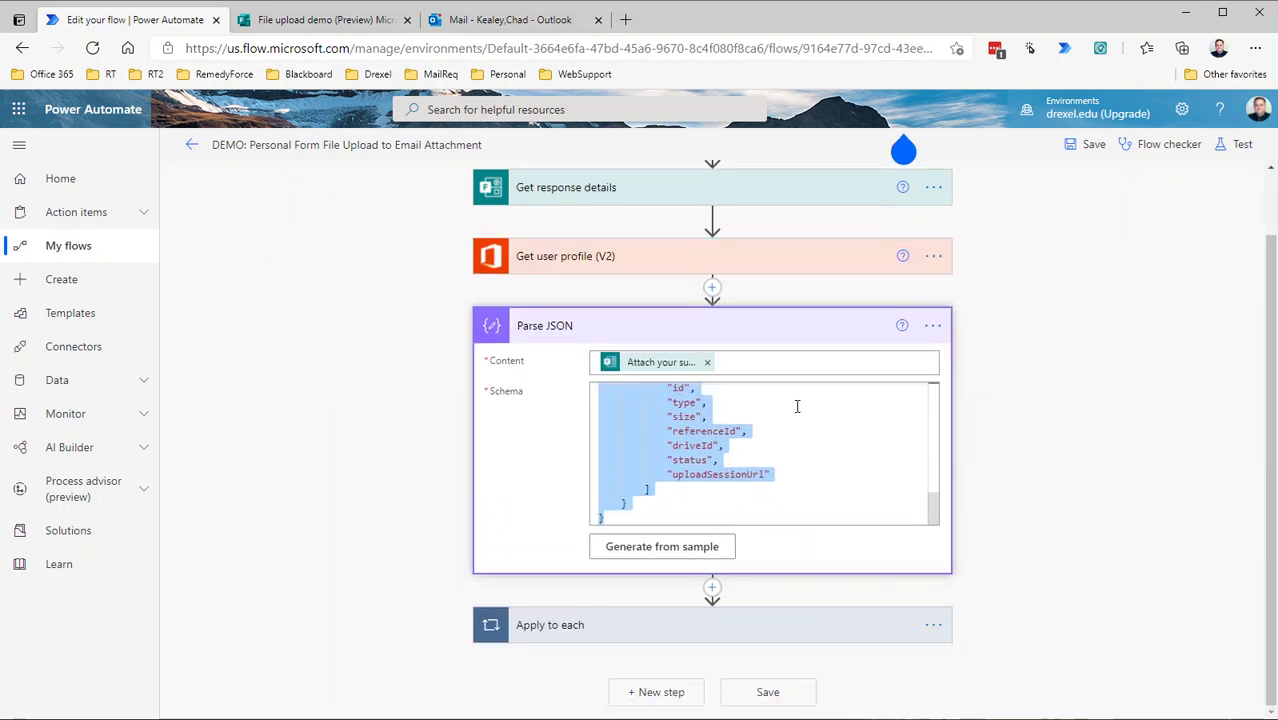
click(787, 327)
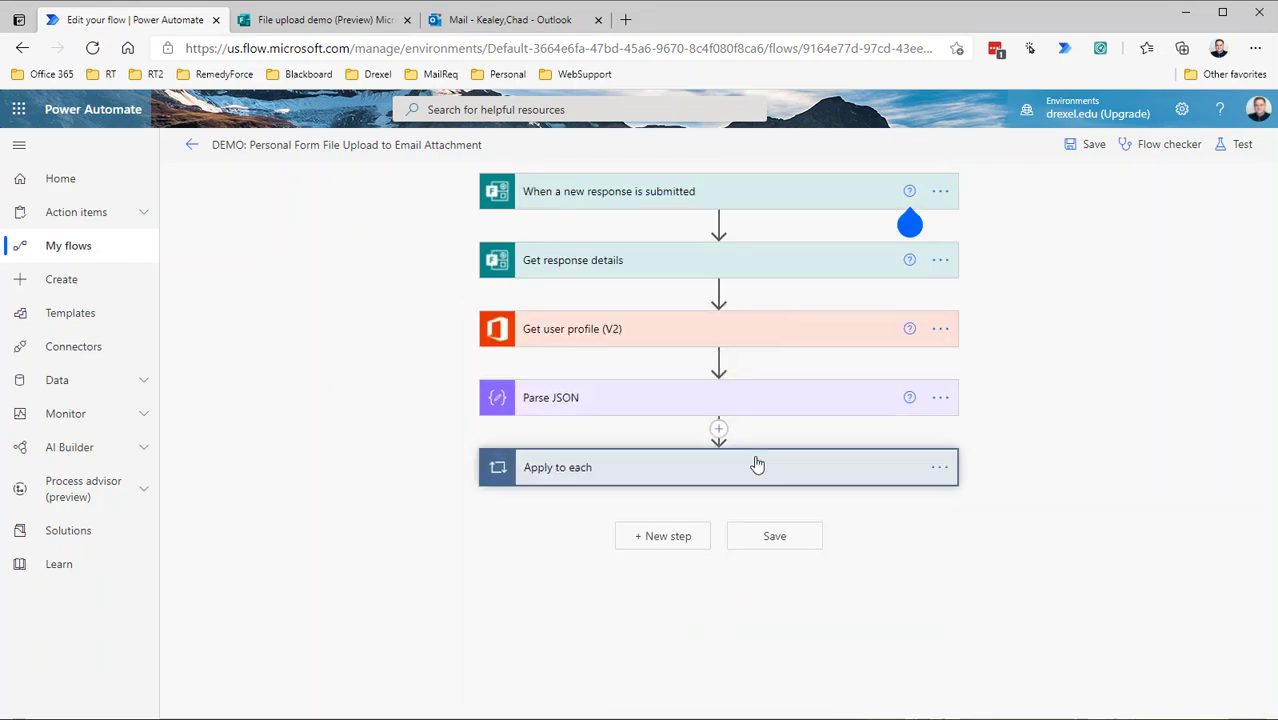
click(757, 465)
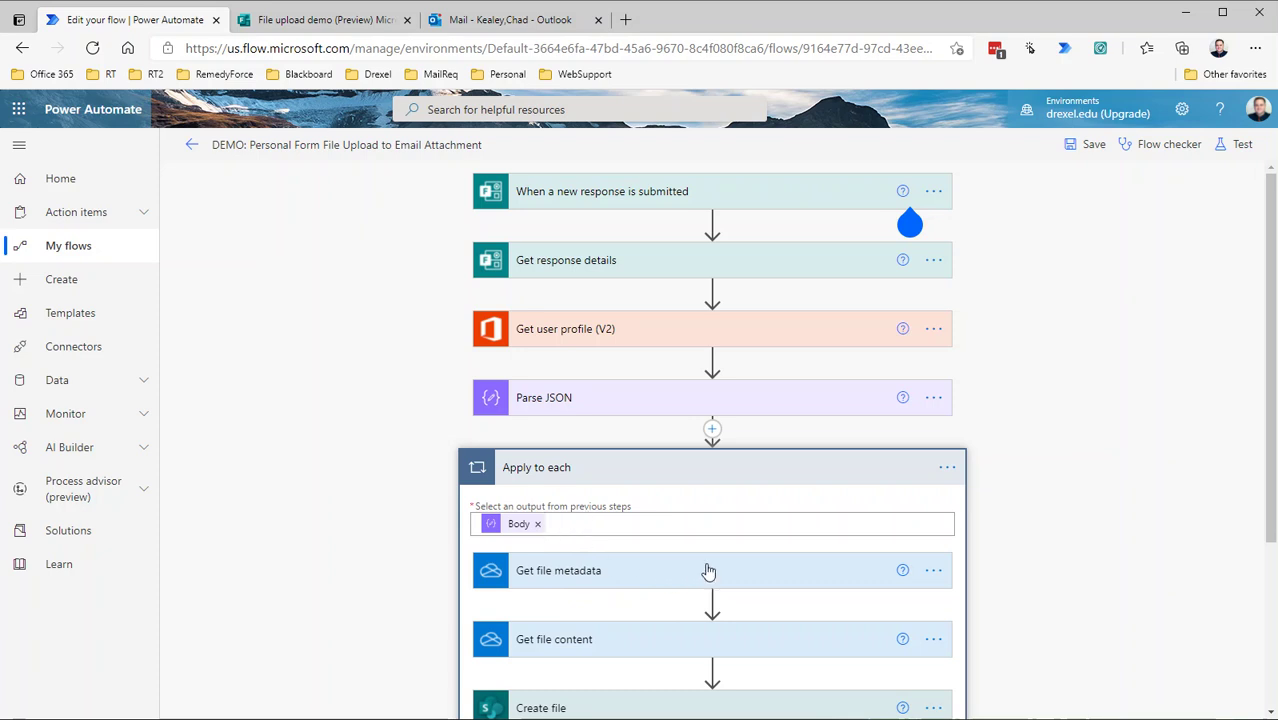
Step: Scroll into the Apply to each loop and expand Get file metadata to show its File field
scroll(685, 550, down, 1)
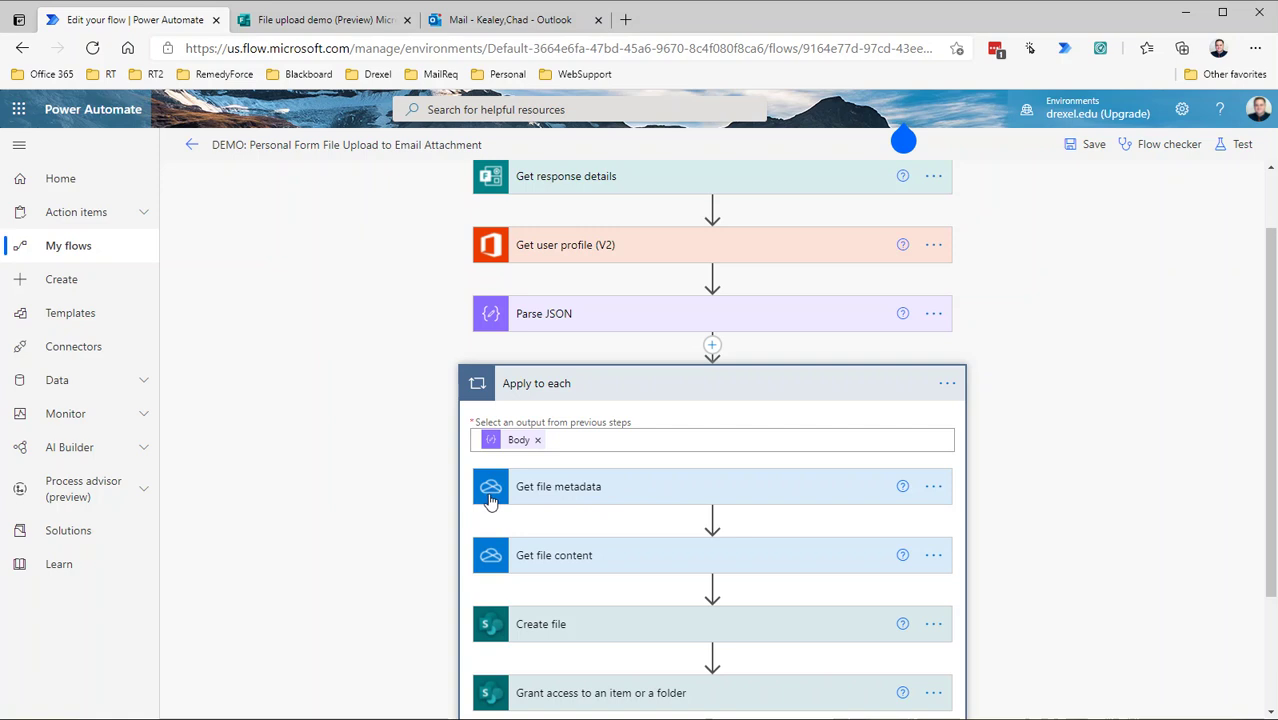
click(491, 501)
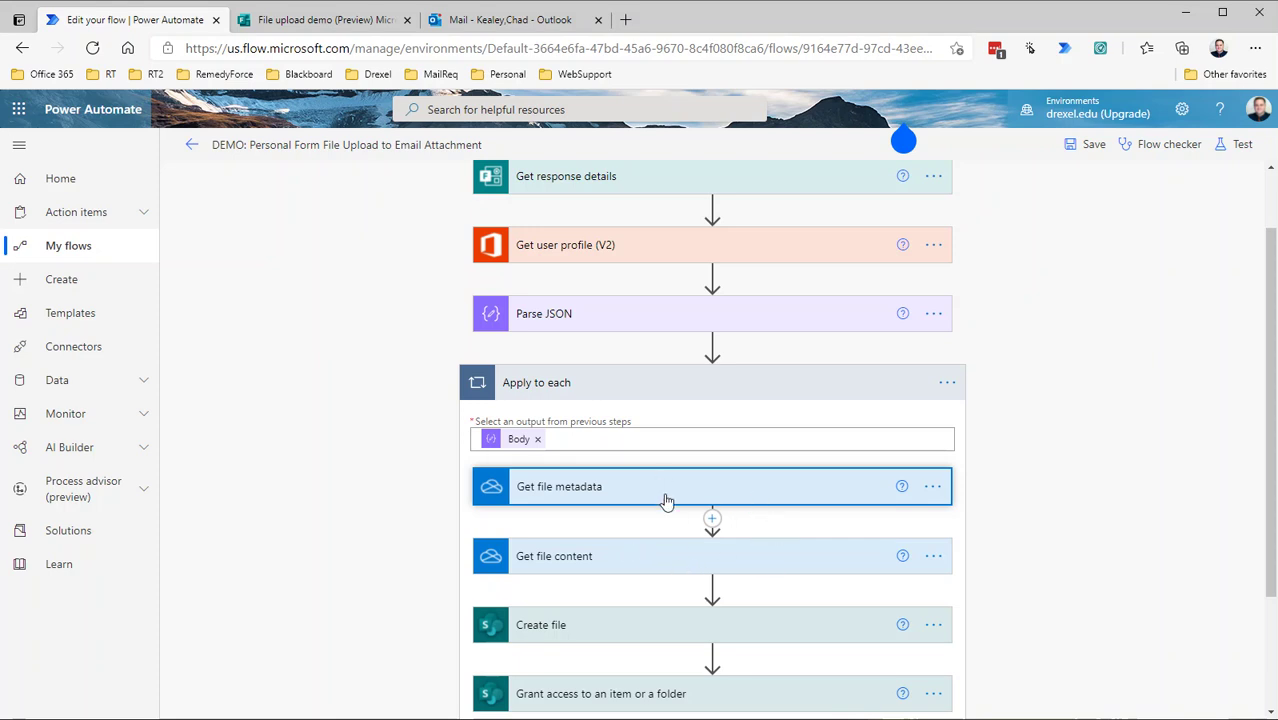
click(666, 500)
Step: Expand Get file content, Create file and Grant access in turn to review their fields
mouse_move(634, 538)
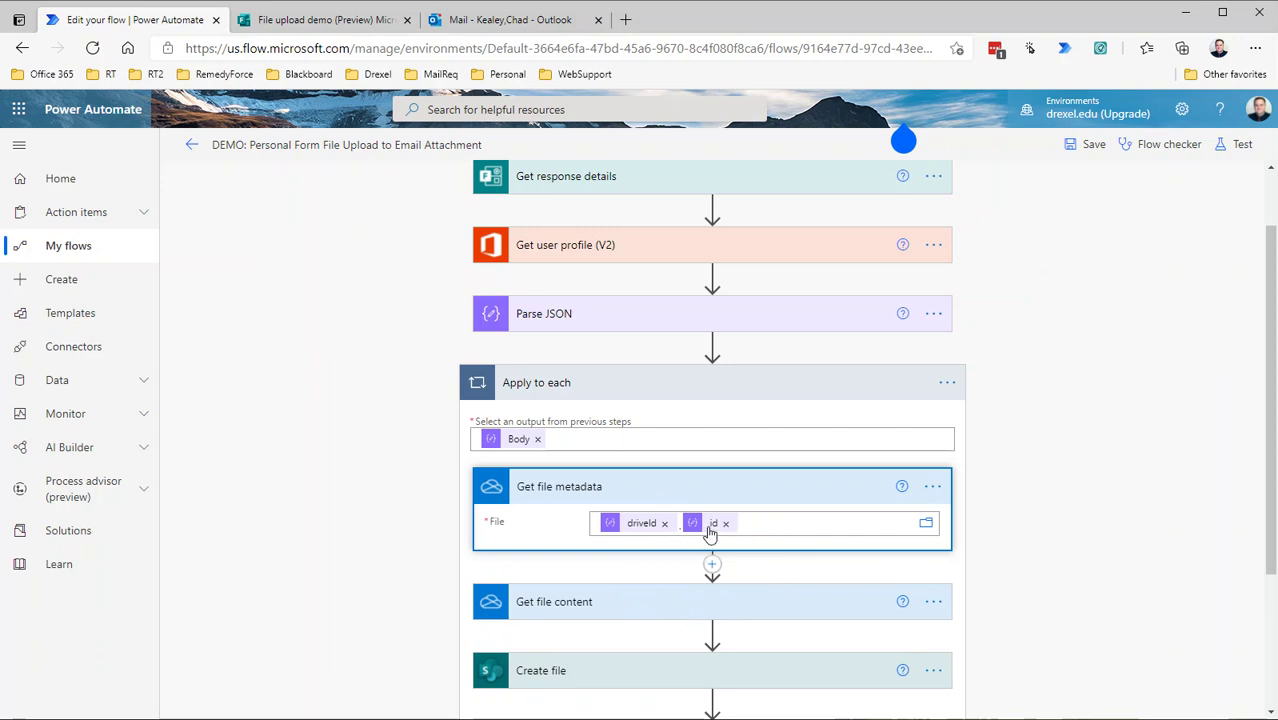
mouse_move(709, 533)
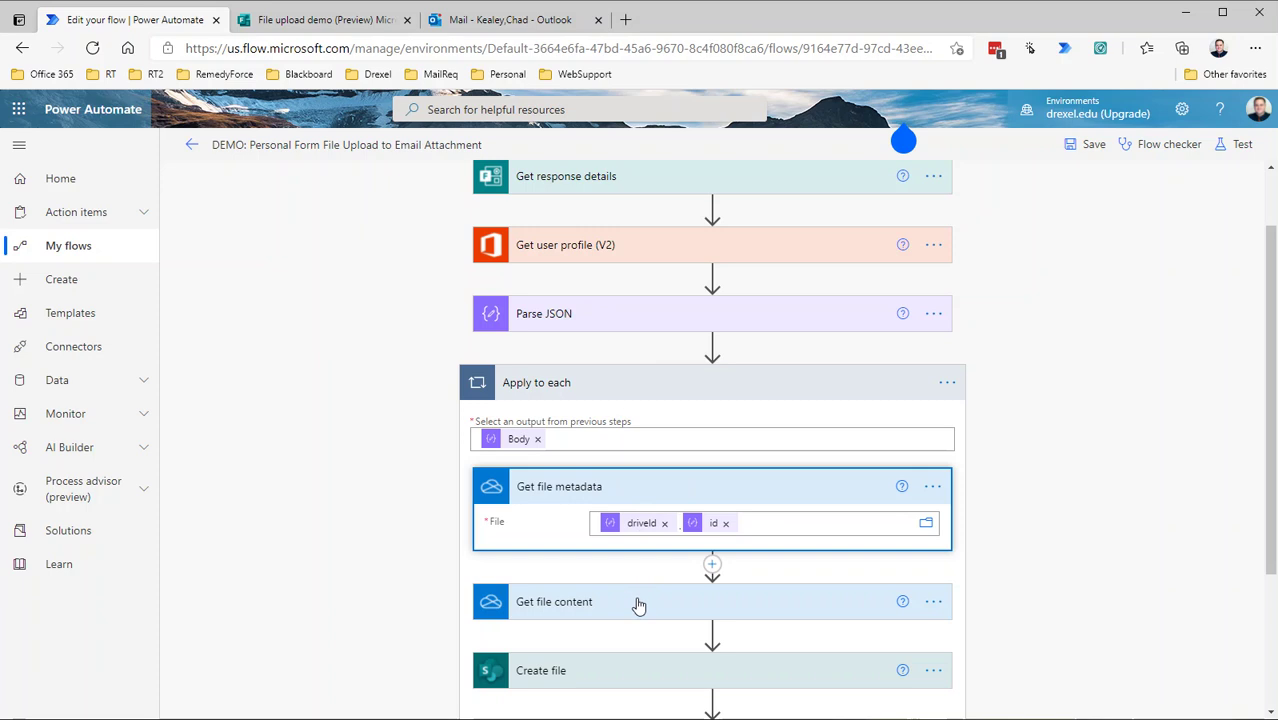
click(643, 610)
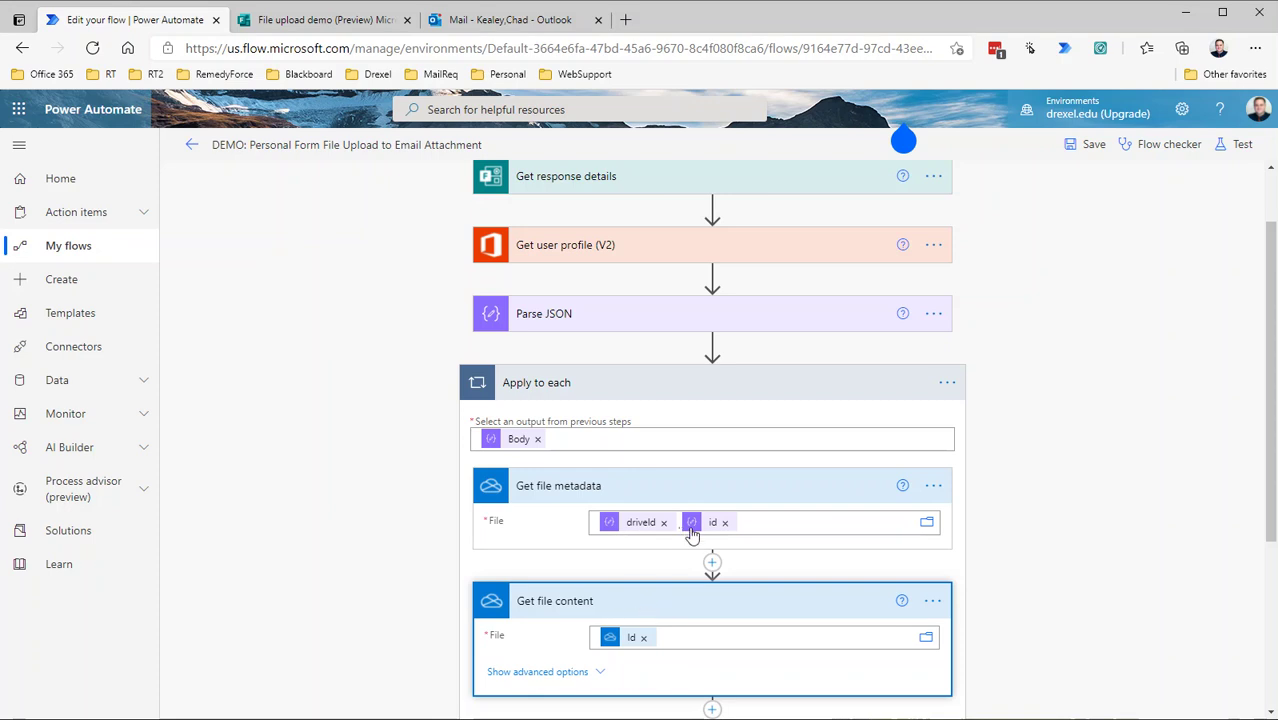
scroll(695, 530, down, 2)
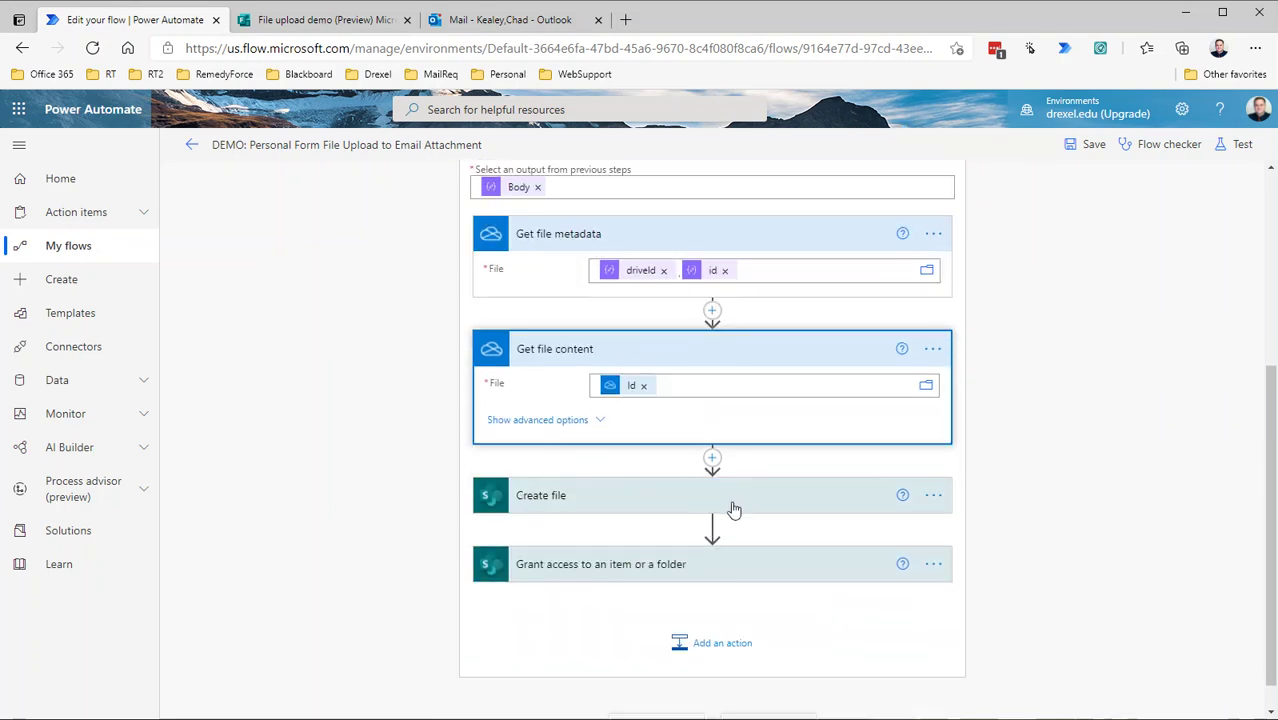
click(733, 509)
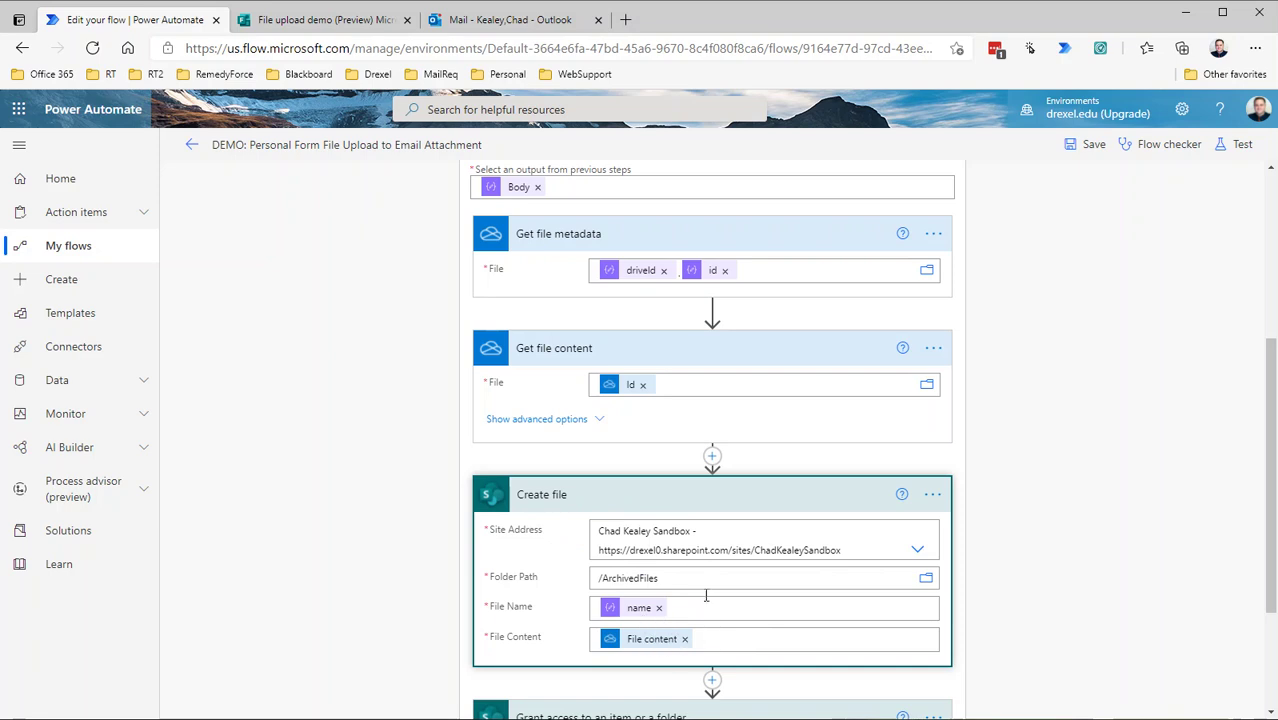
scroll(908, 551, down, 2)
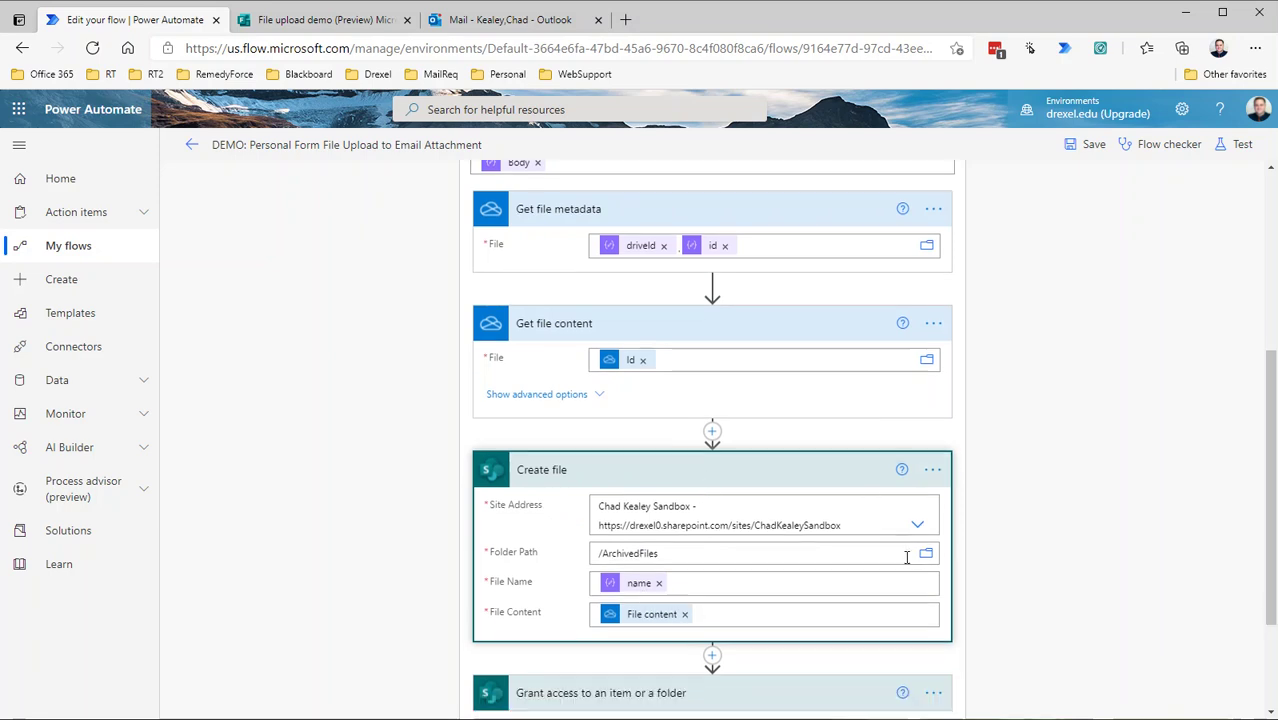
click(817, 557)
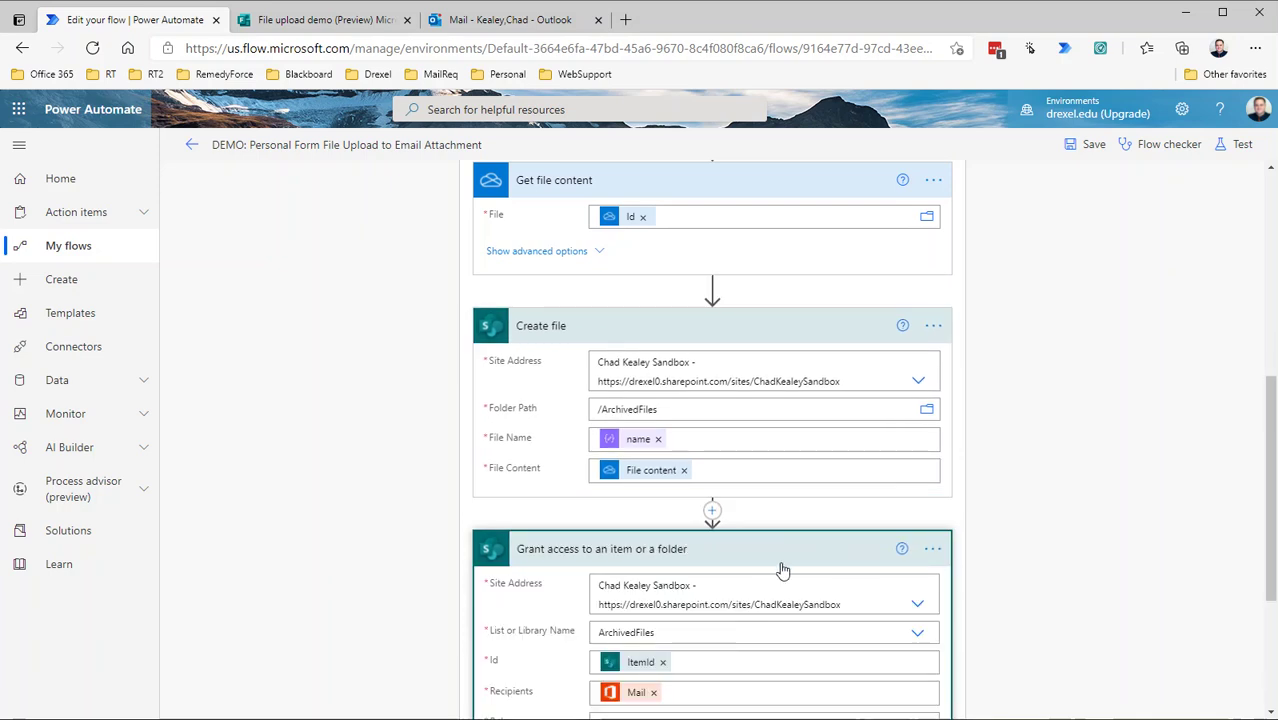
Step: Delete the Grant access and Create file steps from the Apply to each loop
click(933, 550)
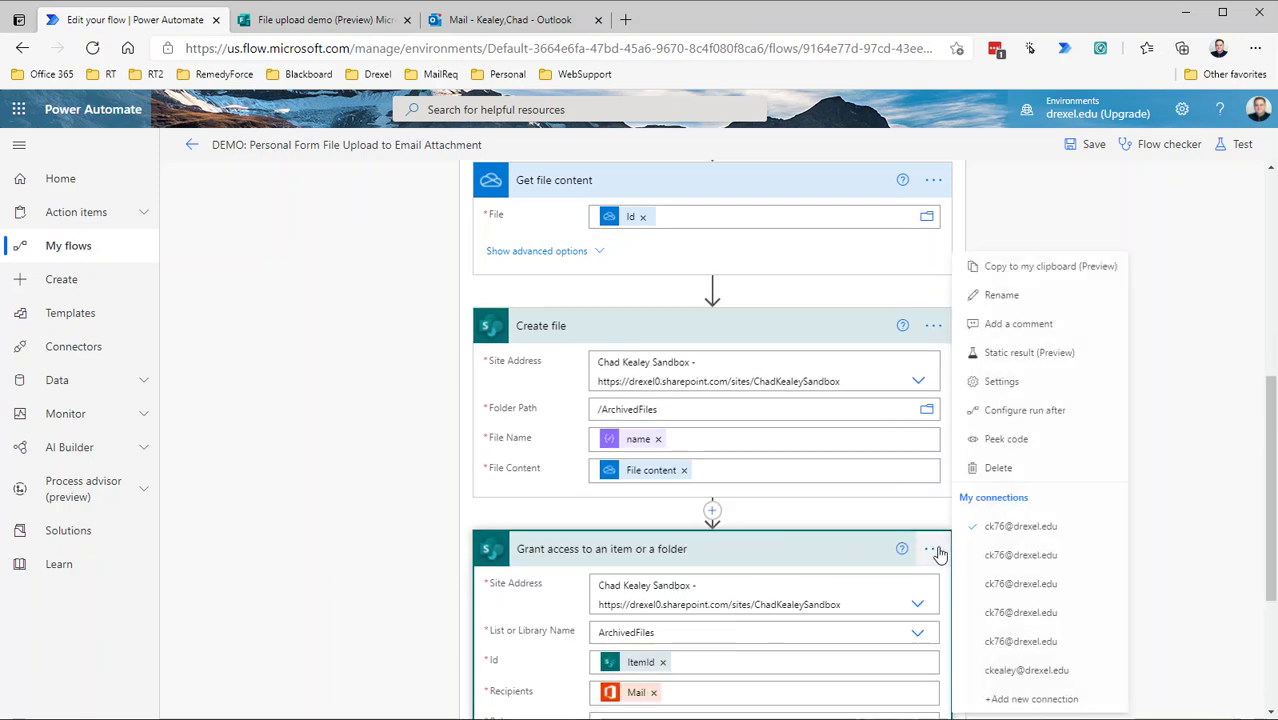
click(996, 467)
click(668, 447)
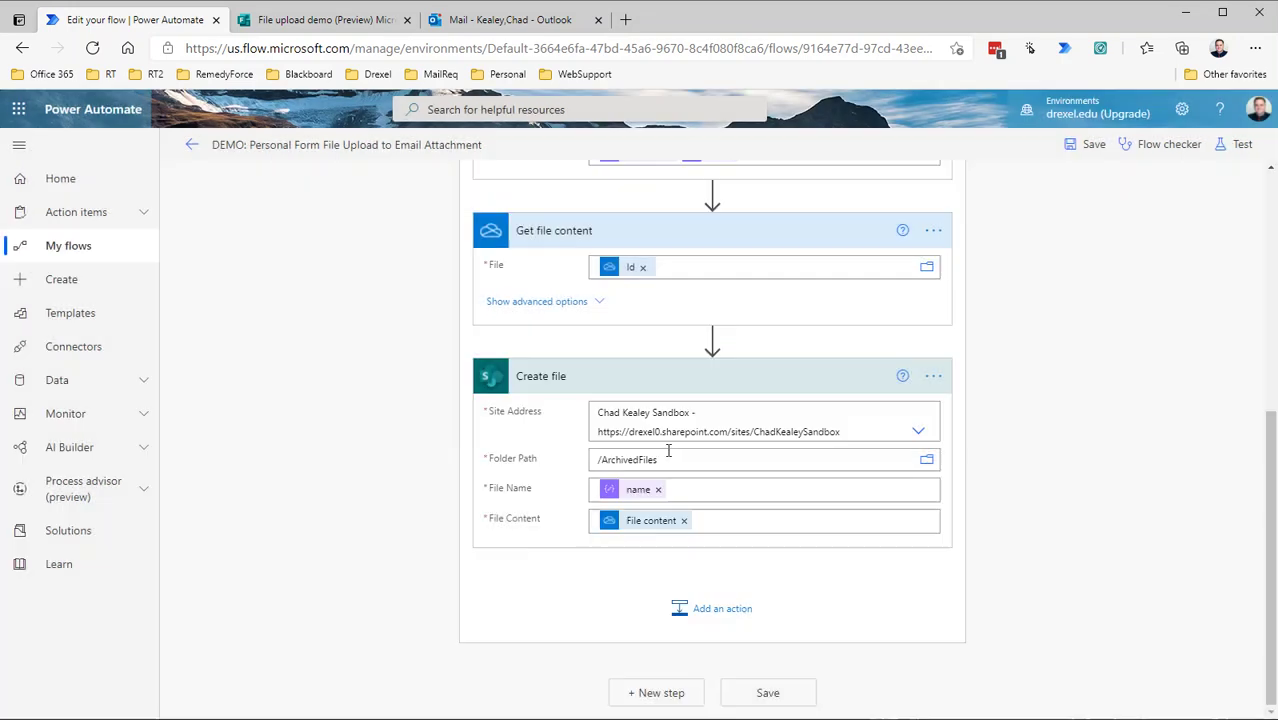
click(933, 378)
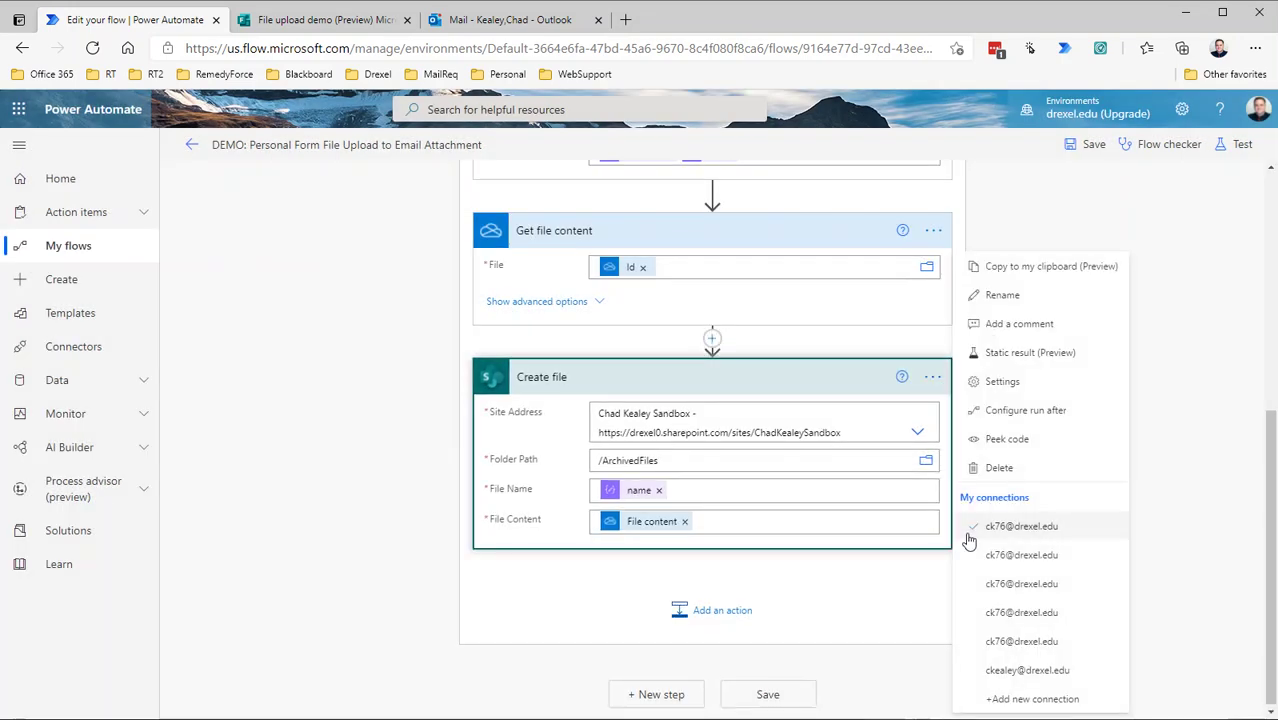
click(990, 466)
click(679, 457)
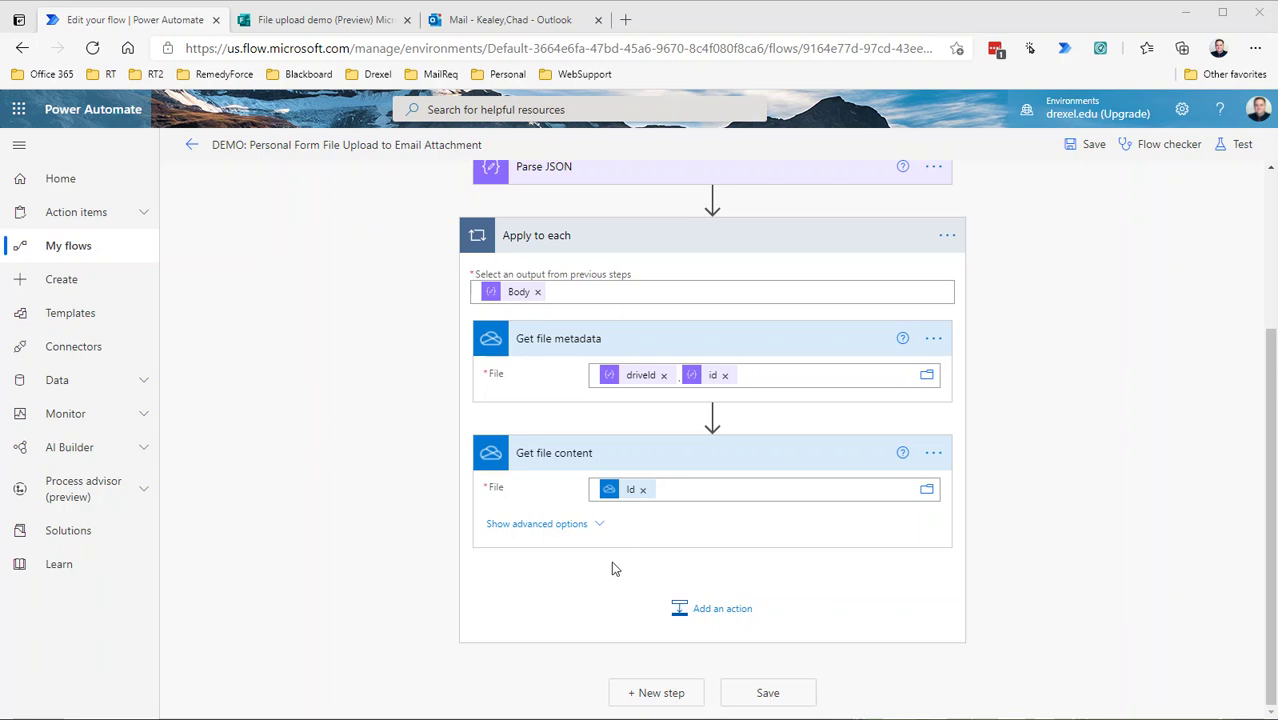
scroll(614, 566, up, 1)
Step: Insert an Initialize variable action after Parse JSON, naming the variable varAttachments with type Array
scroll(614, 566, up, 3)
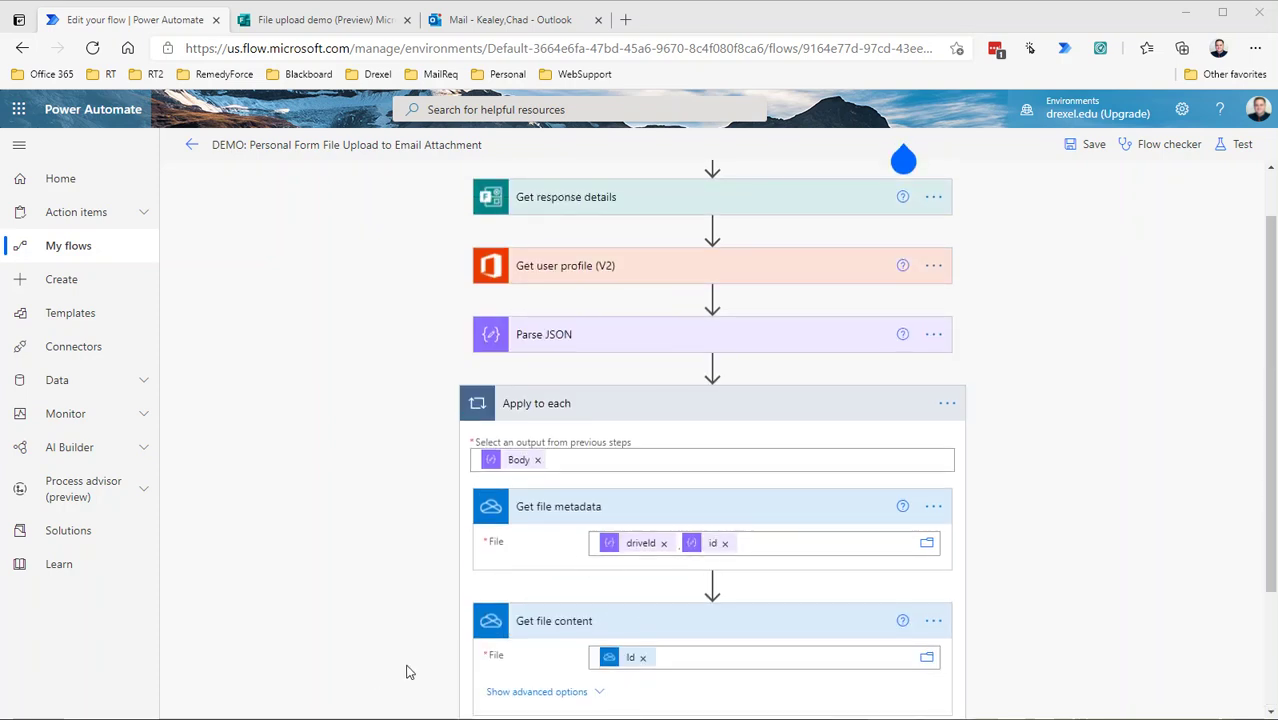
mouse_move(720, 364)
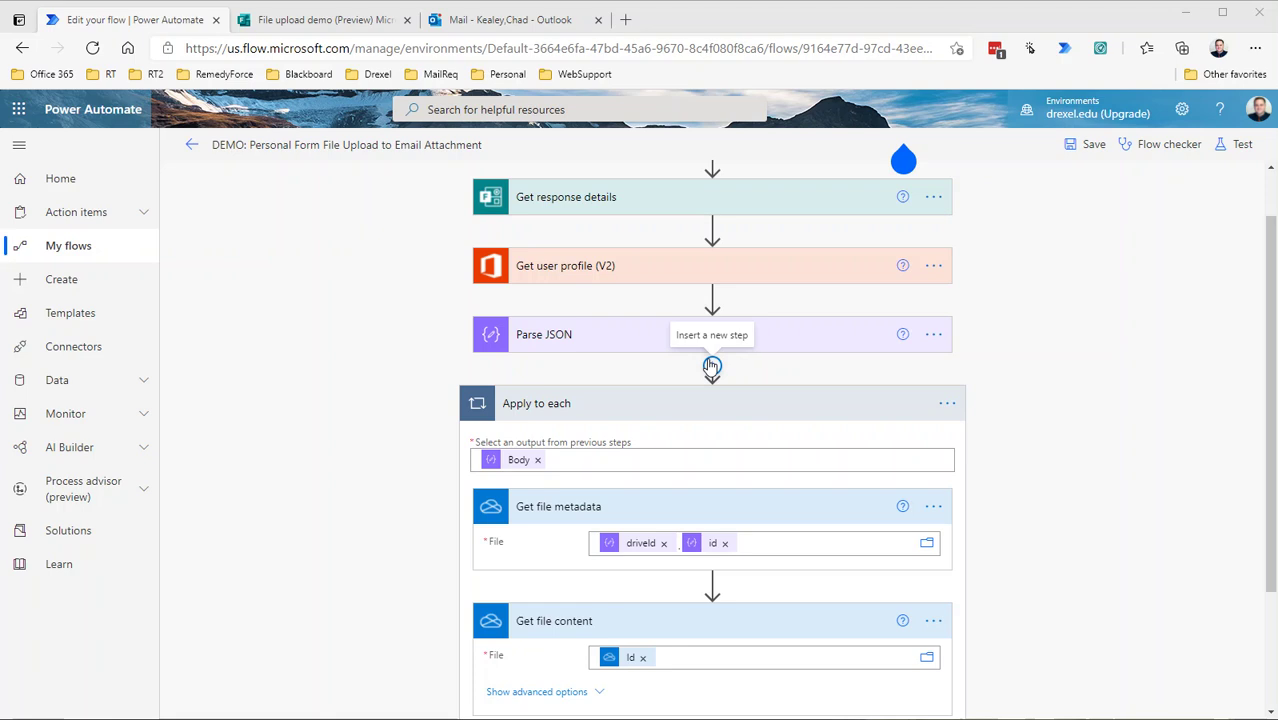
click(711, 366)
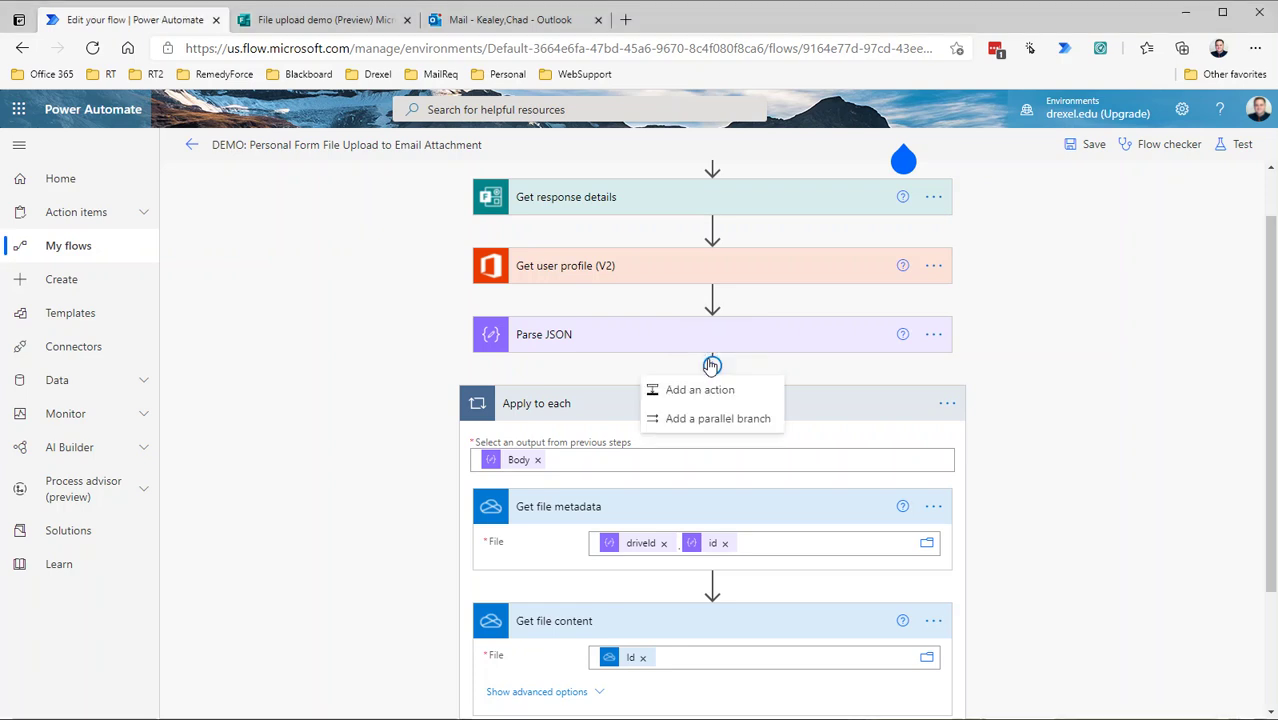
click(698, 391)
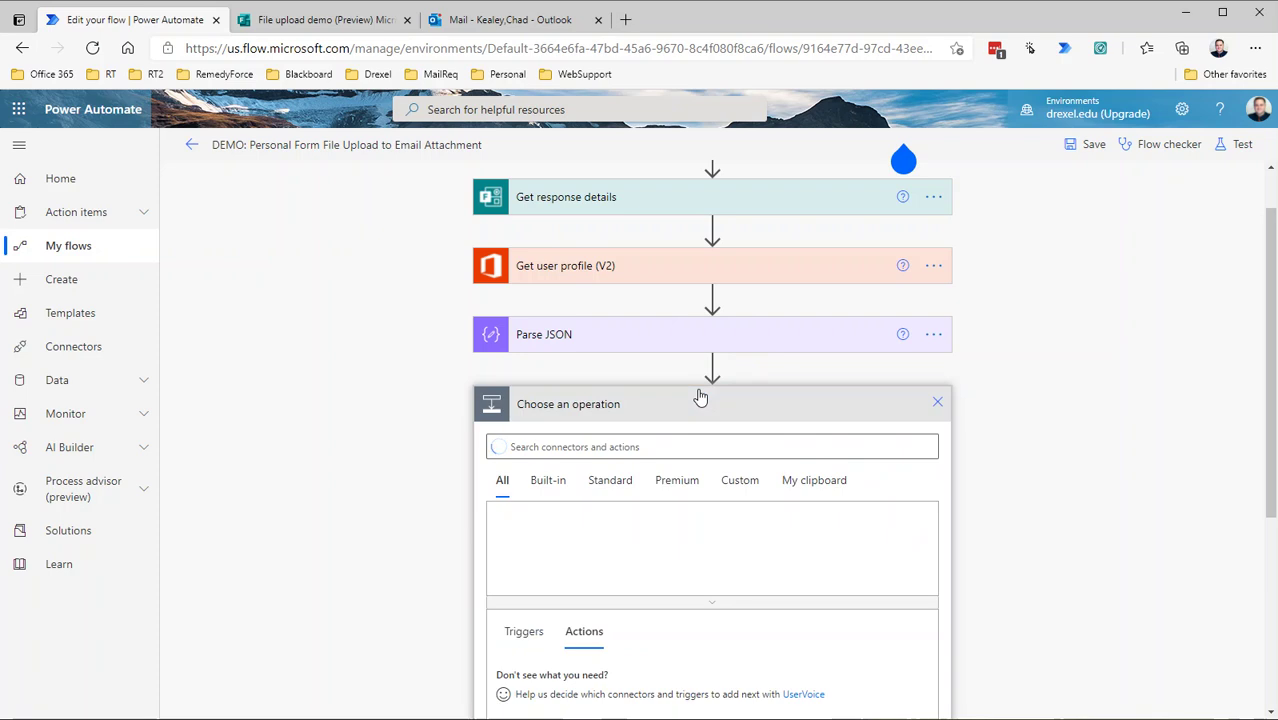
text(initi)
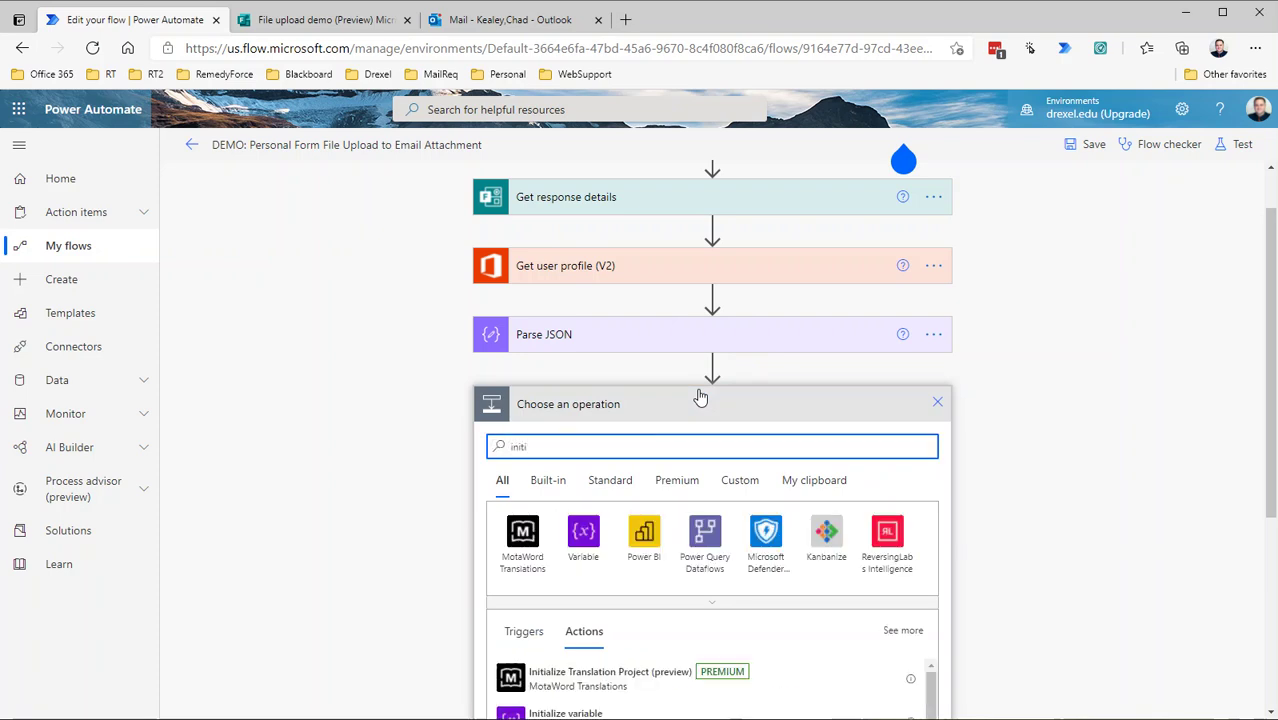
text(al)
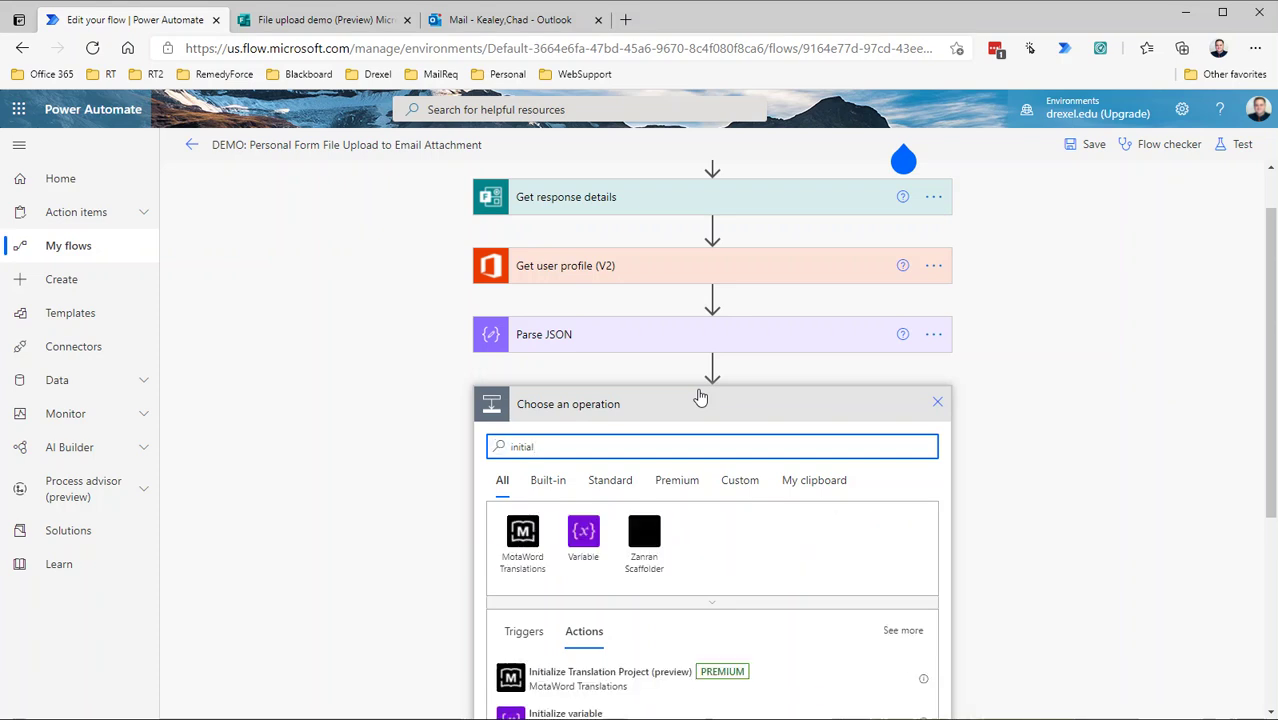
scroll(695, 405, down, 1)
click(540, 636)
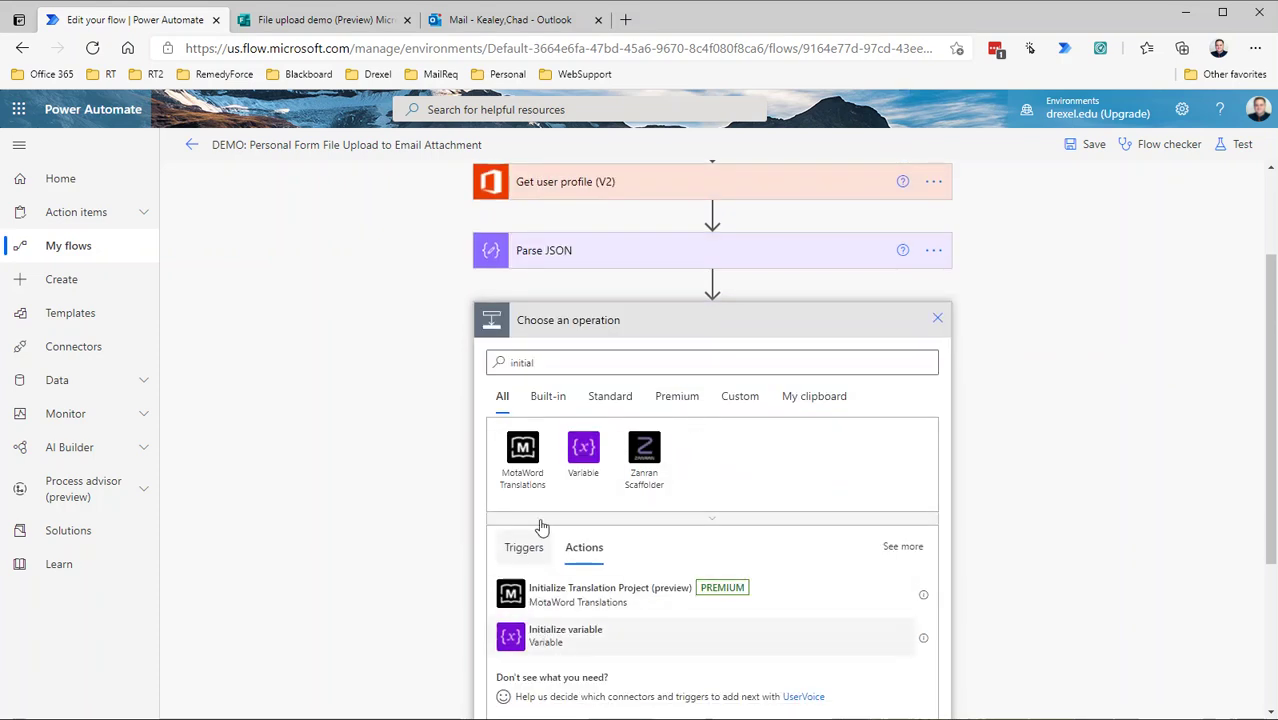
click(642, 493)
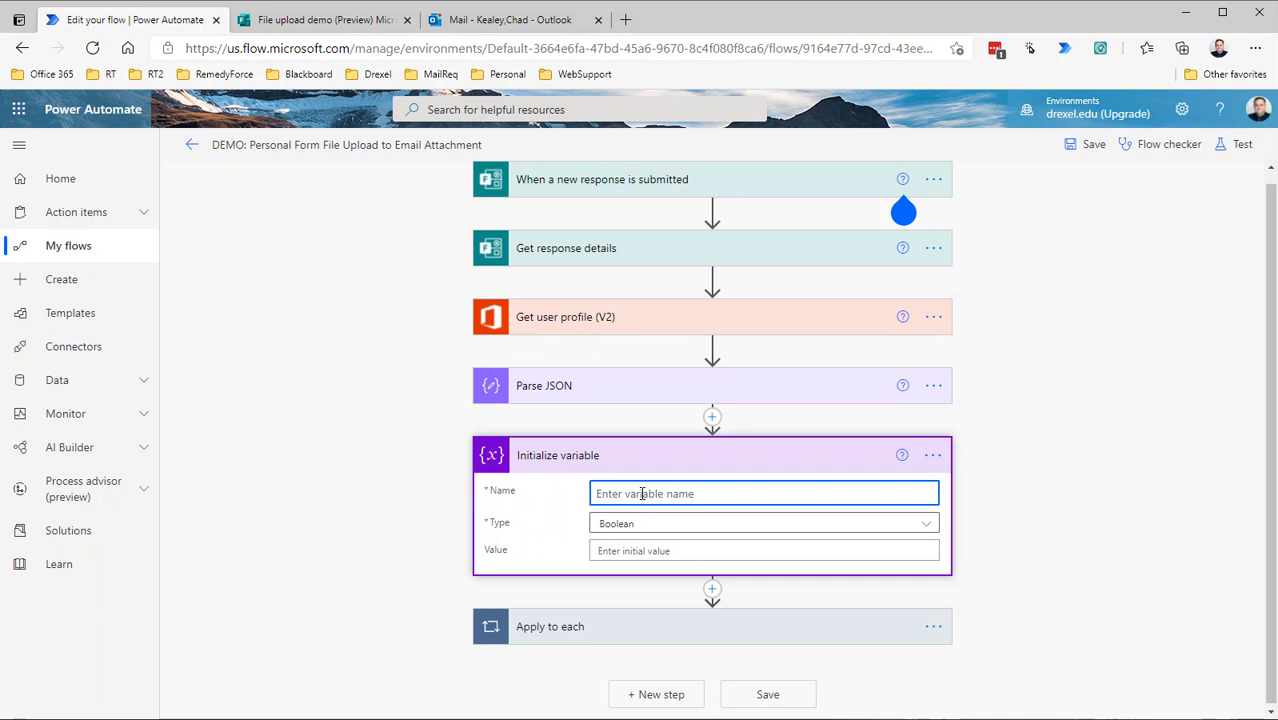
text(varAttachments)
click(614, 524)
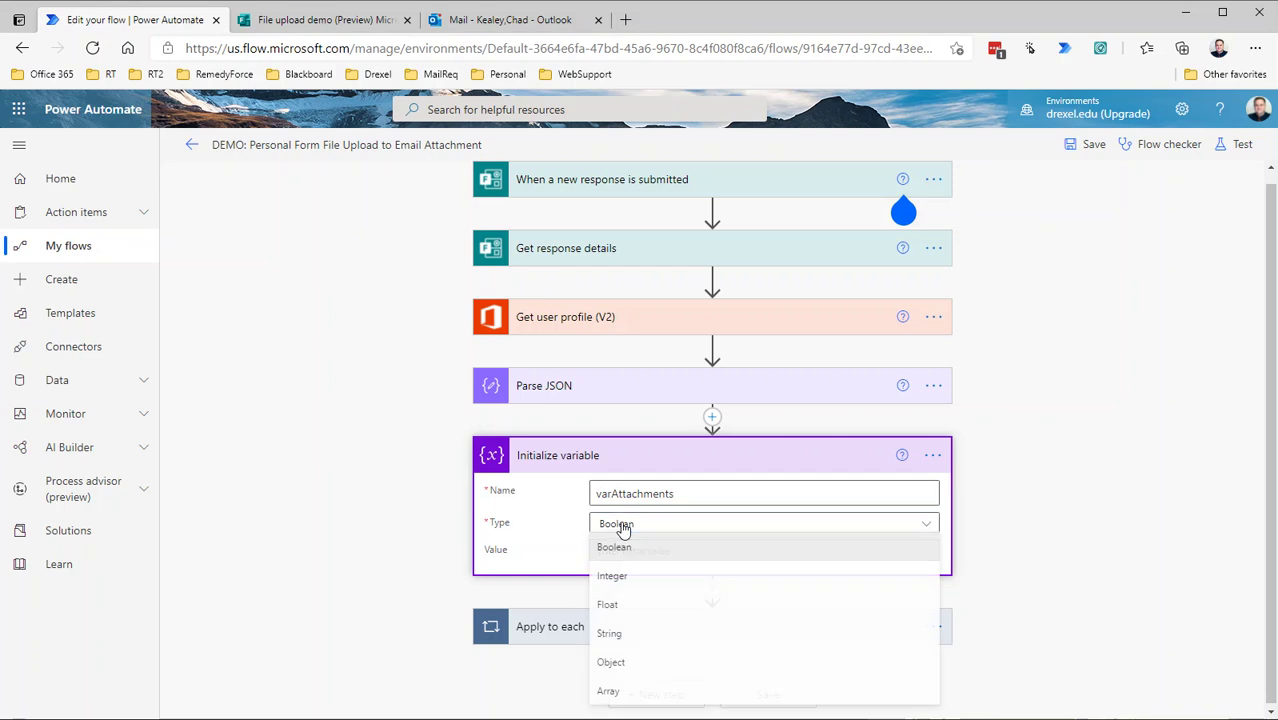
click(608, 691)
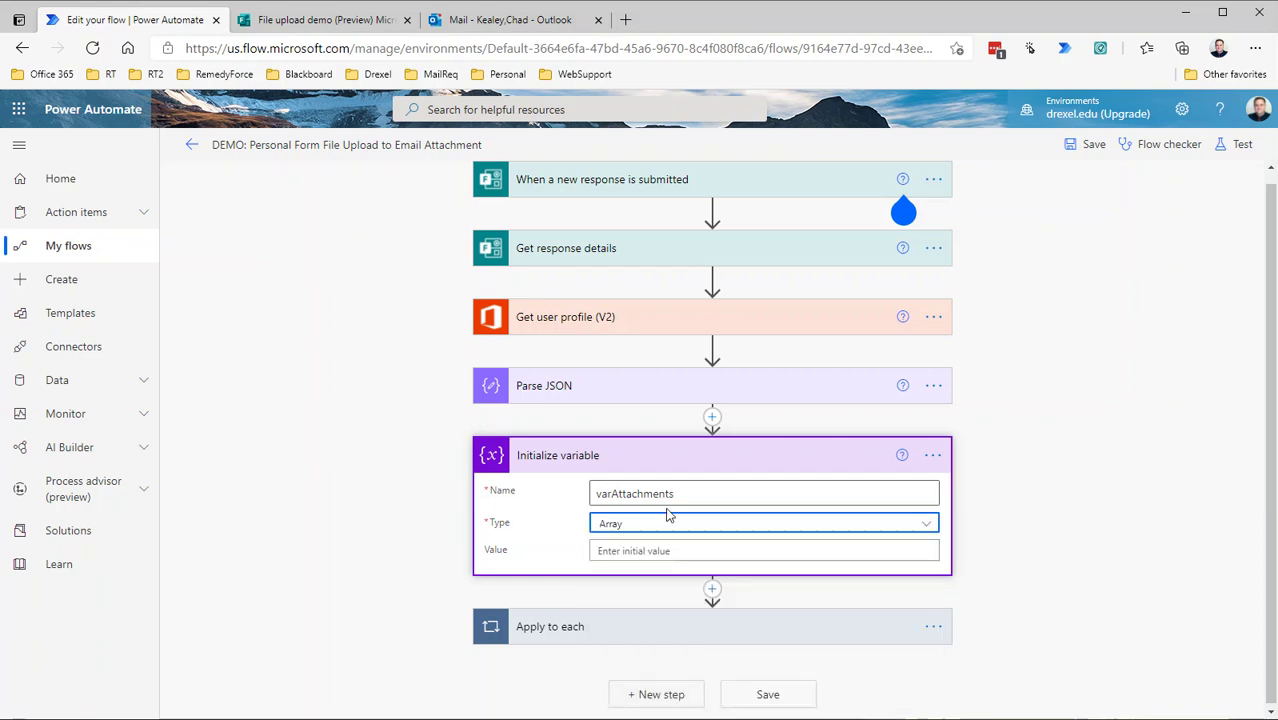
Step: Rename the step to 'Initialize variable - varAttachments' using the copied variable name
drag(676, 494, 408, 491)
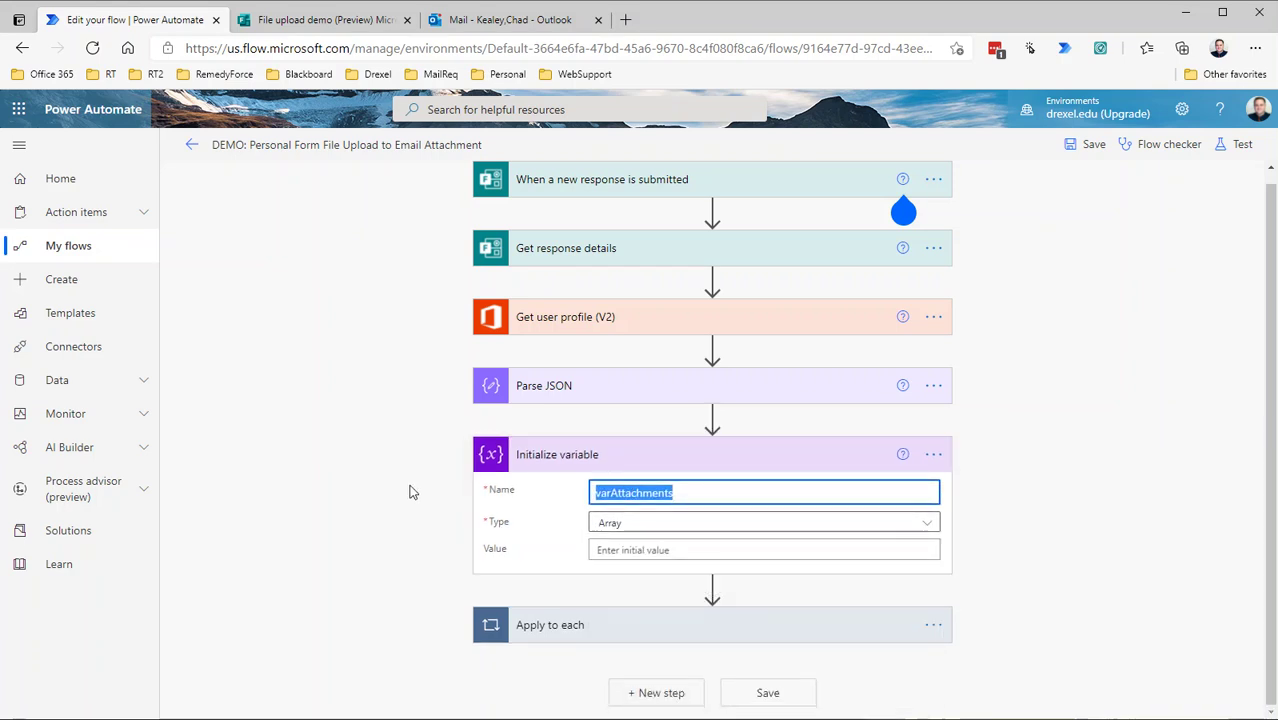
click(933, 457)
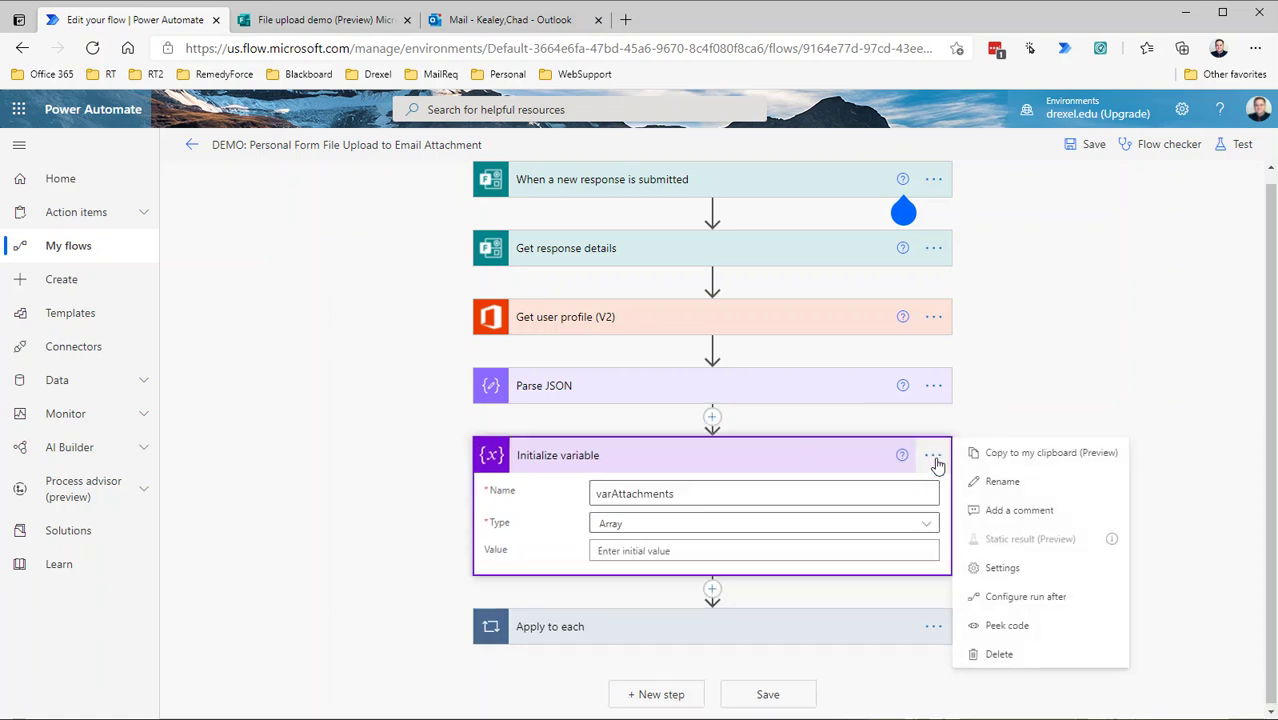
click(986, 482)
click(635, 458)
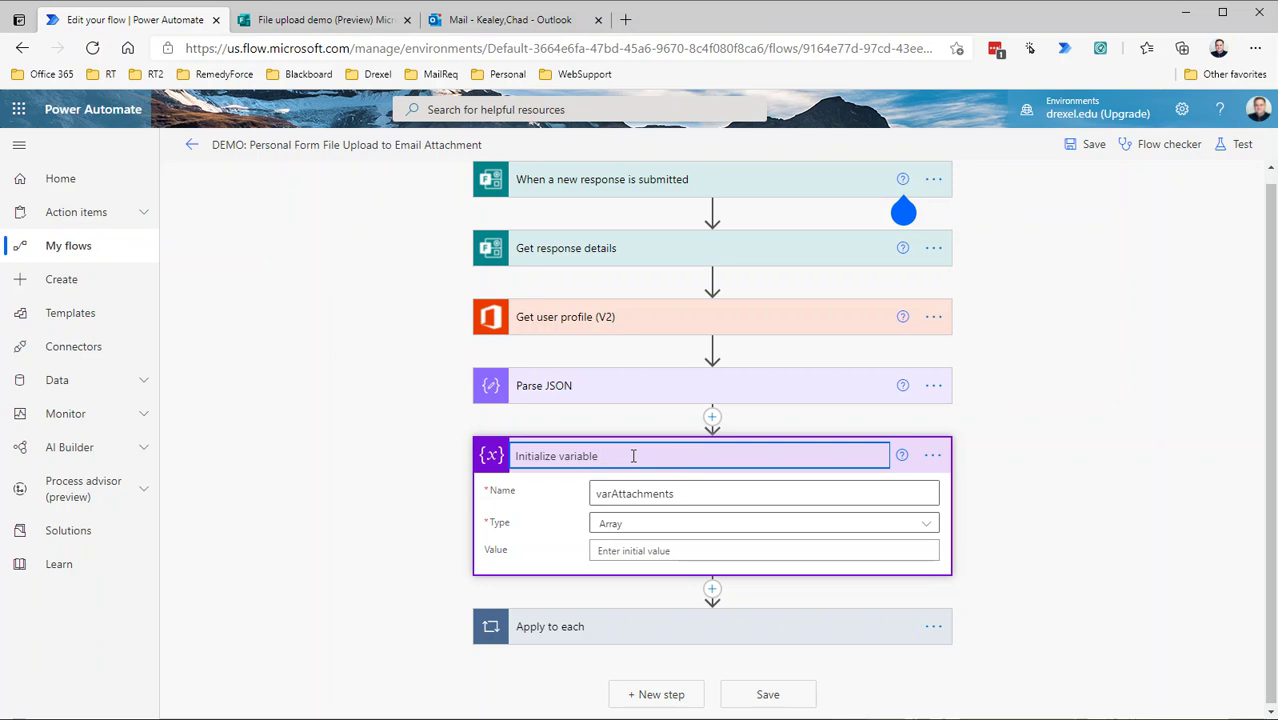
text(-)
text(varAttachments)
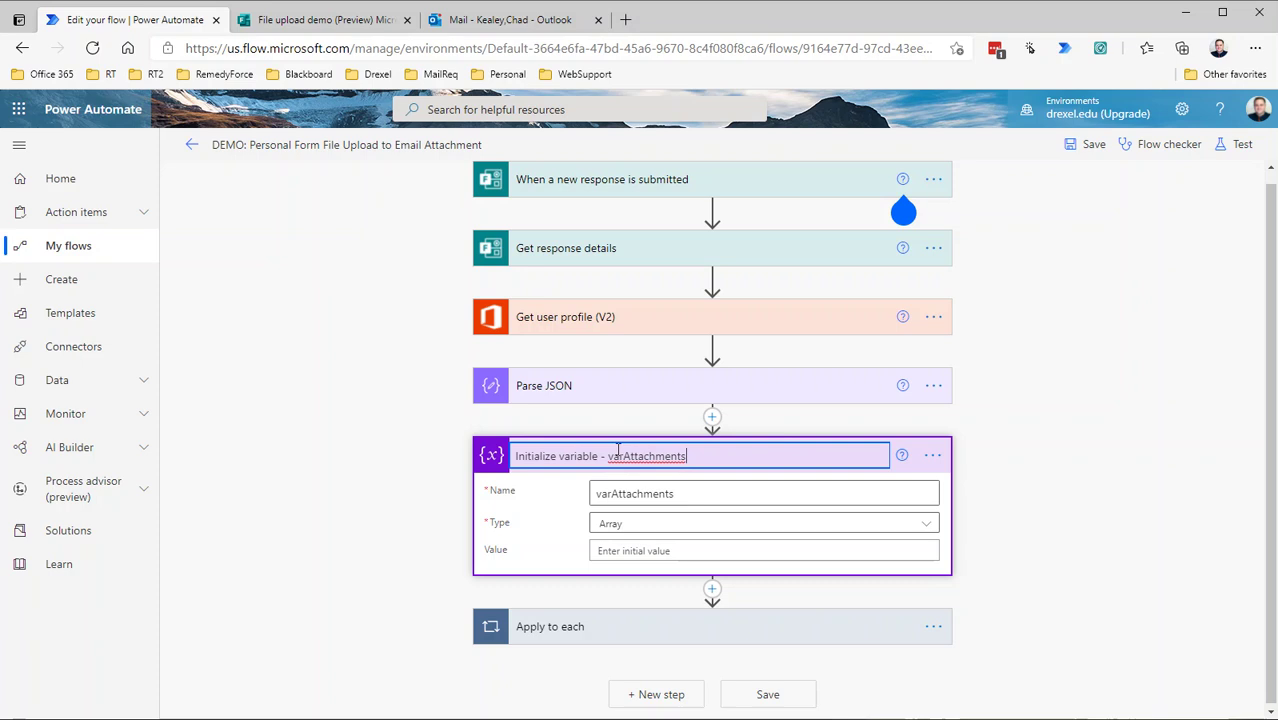
click(550, 494)
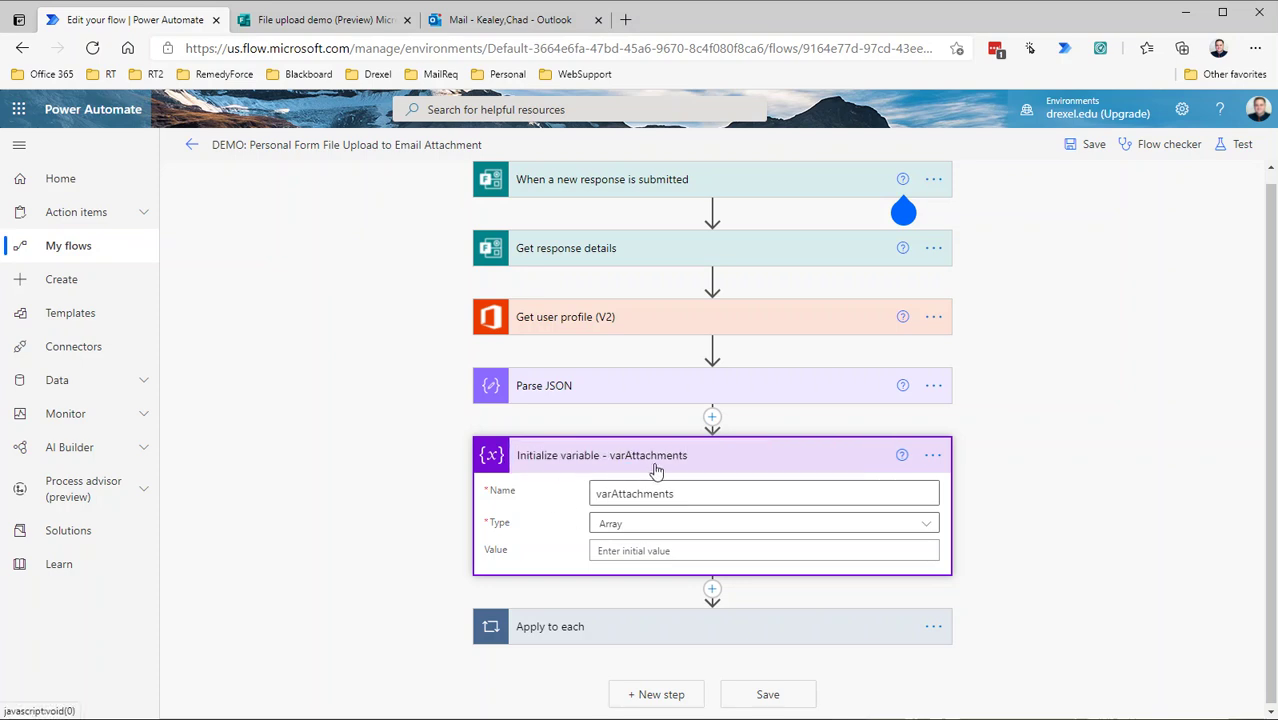
click(781, 629)
Step: Add an Append to array variable action in the loop targeting varAttachments, titled with ' - varAttachments'
scroll(728, 623, down, 3)
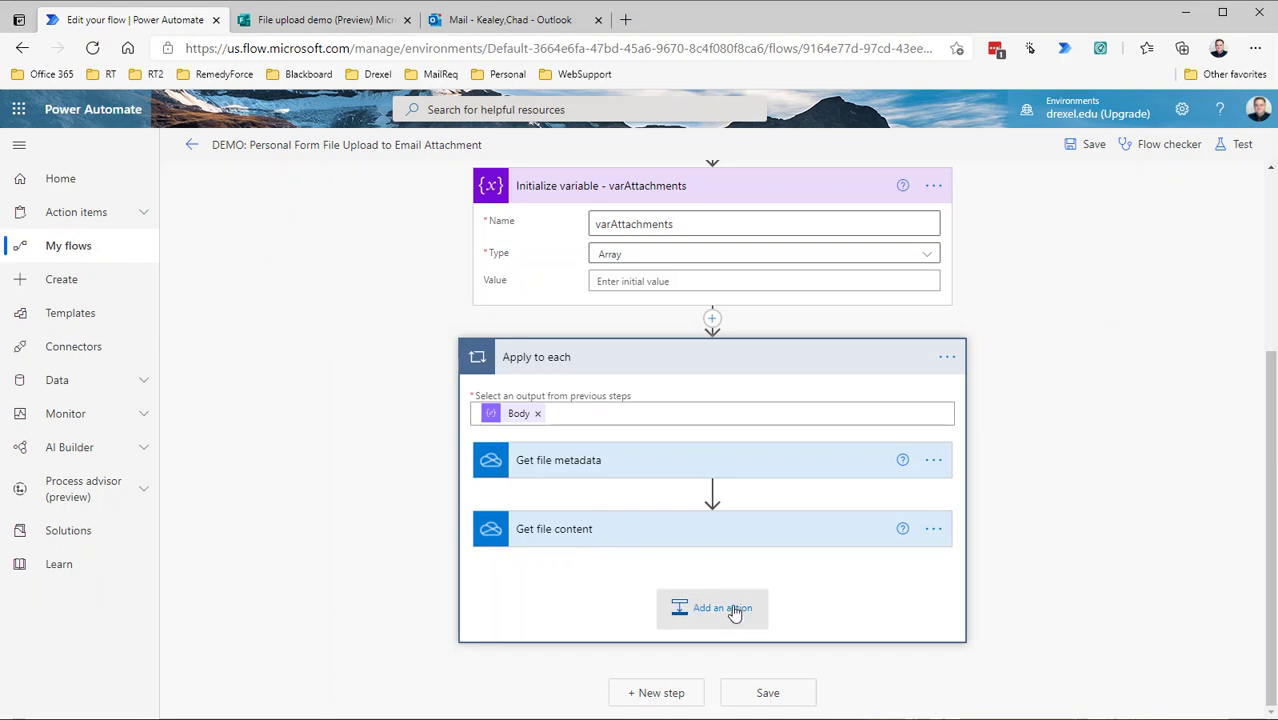
click(735, 612)
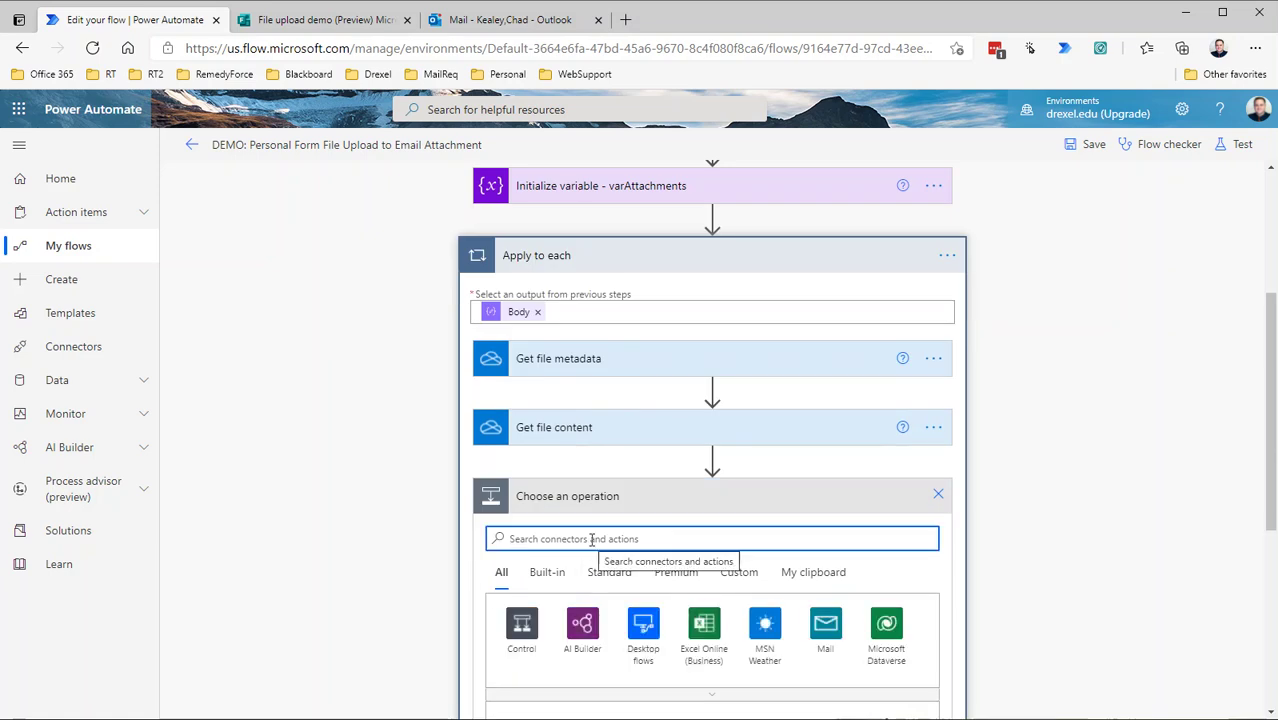
text(append)
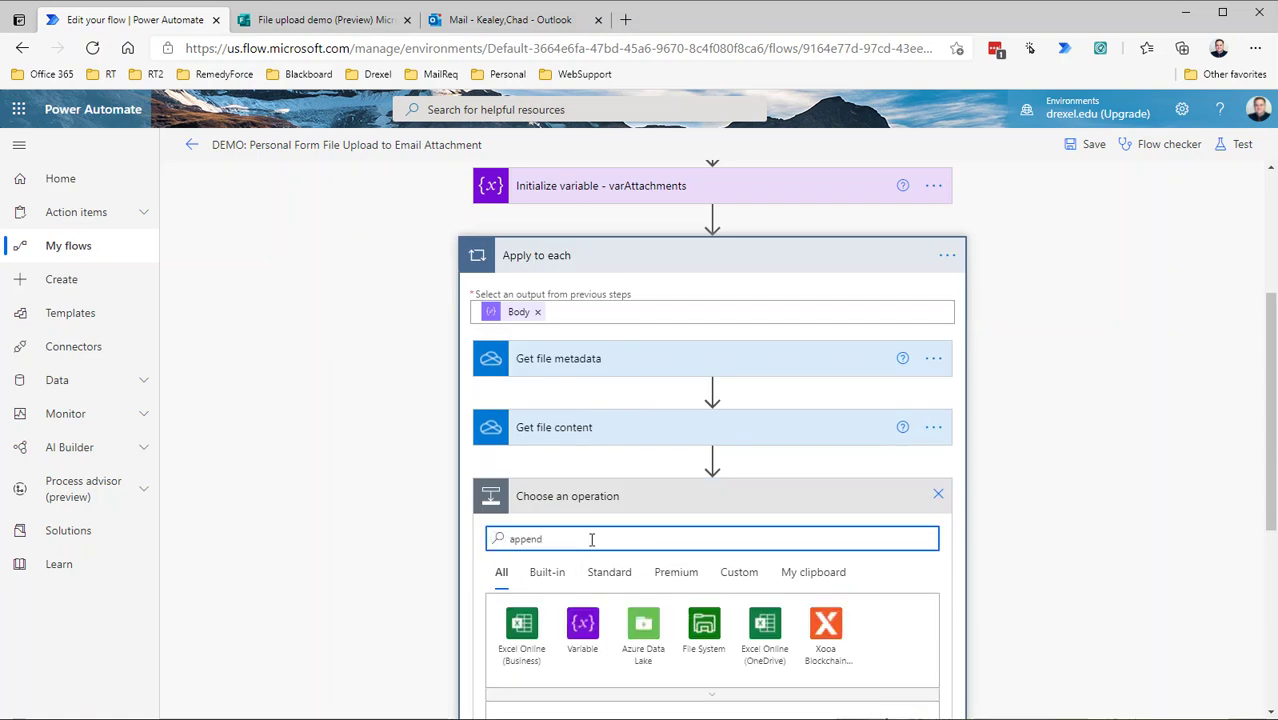
scroll(590, 550, down, 2)
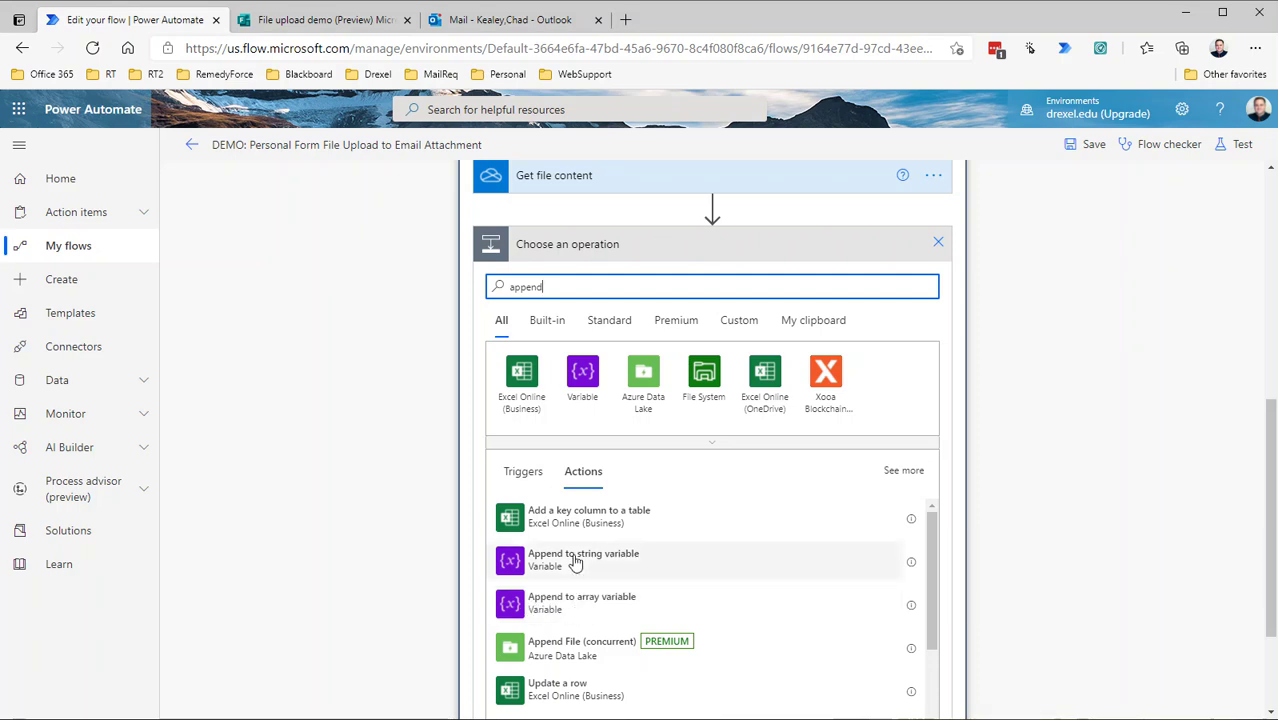
click(548, 601)
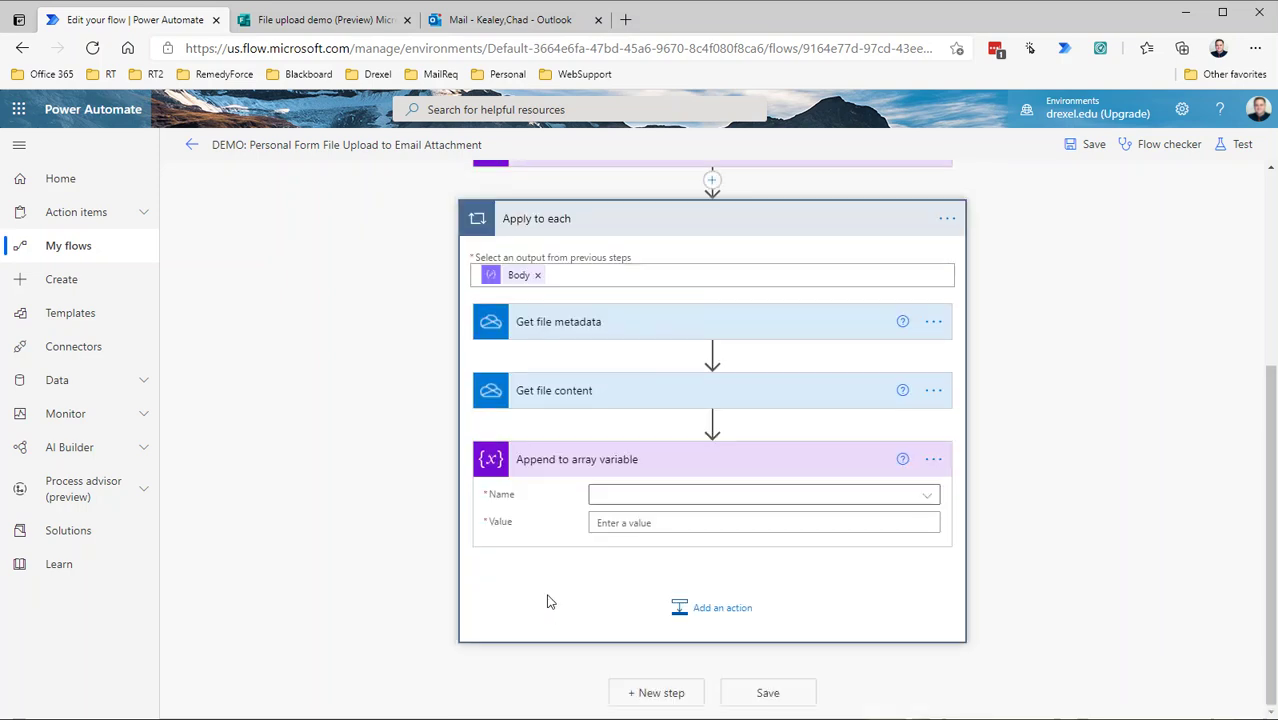
click(612, 496)
click(624, 550)
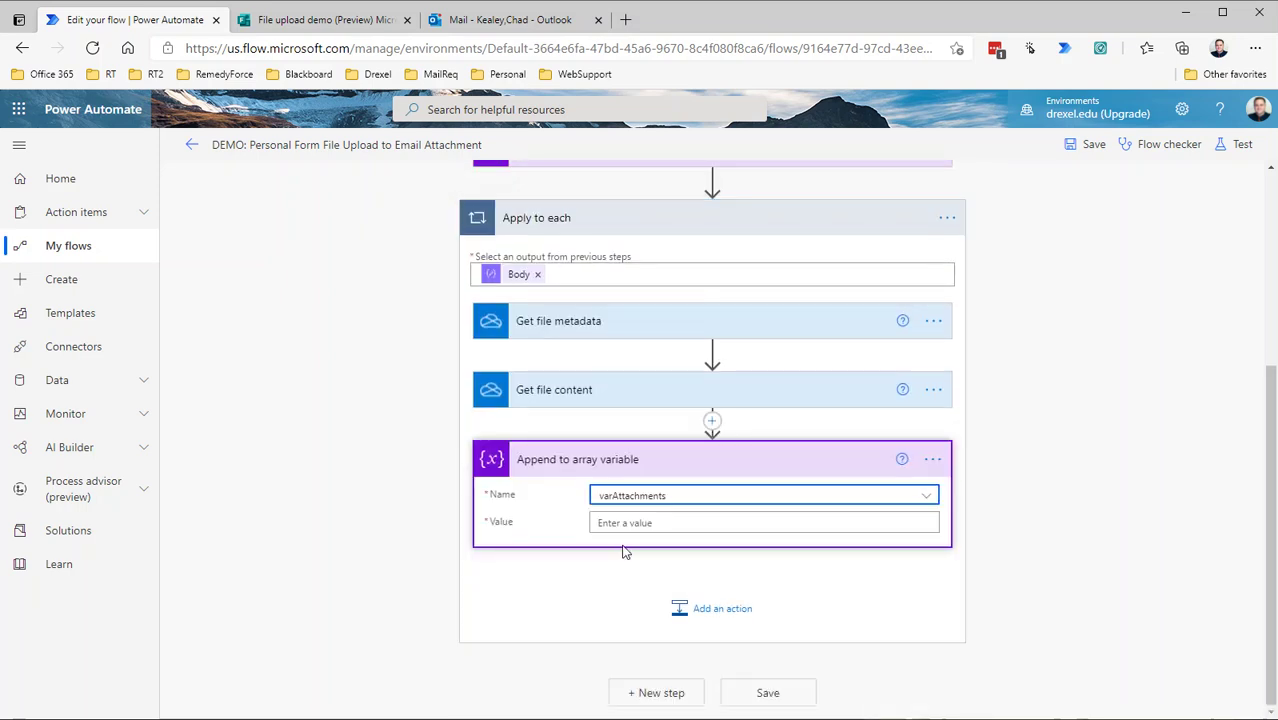
click(931, 460)
click(1000, 485)
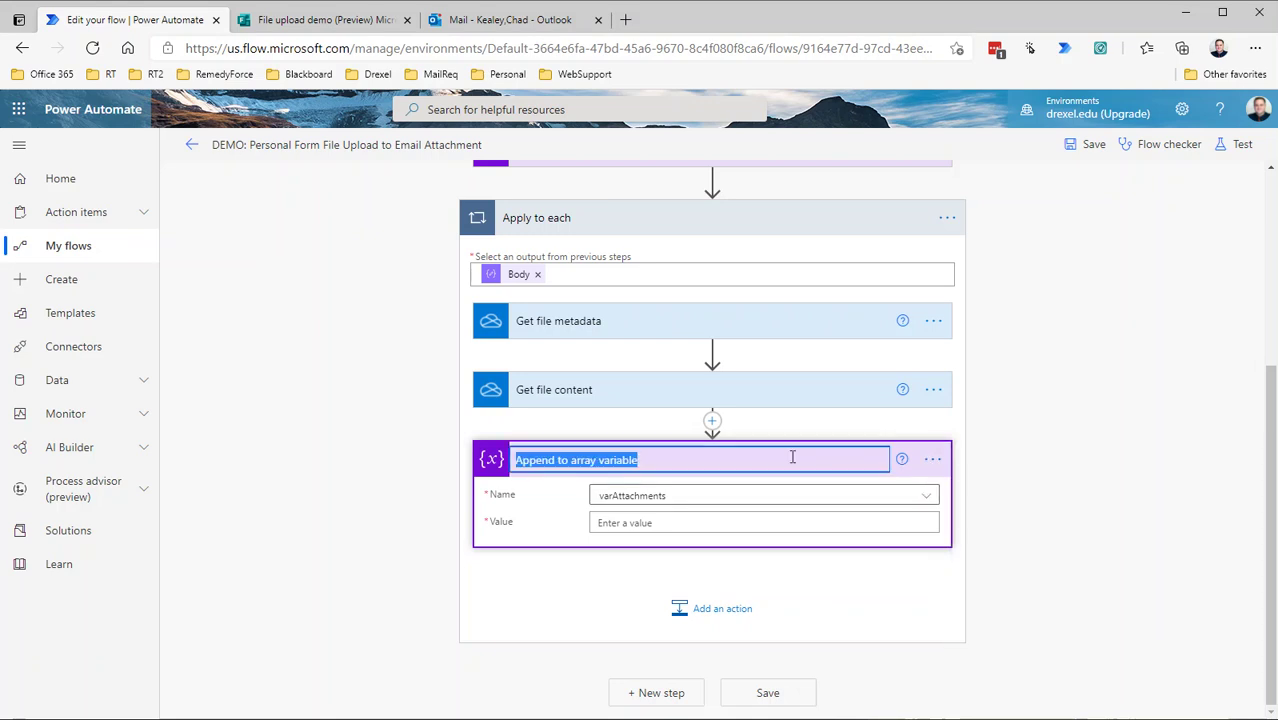
click(792, 457)
text(-)
text(varAttachments)
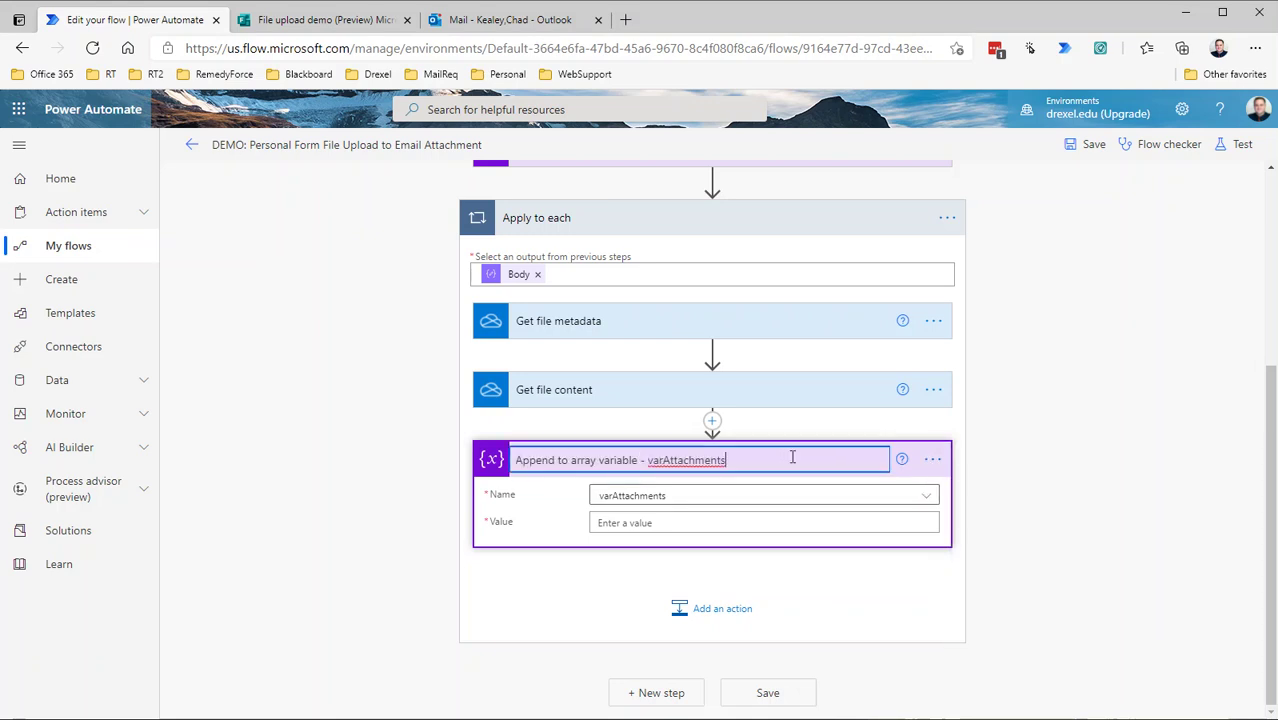
click(716, 522)
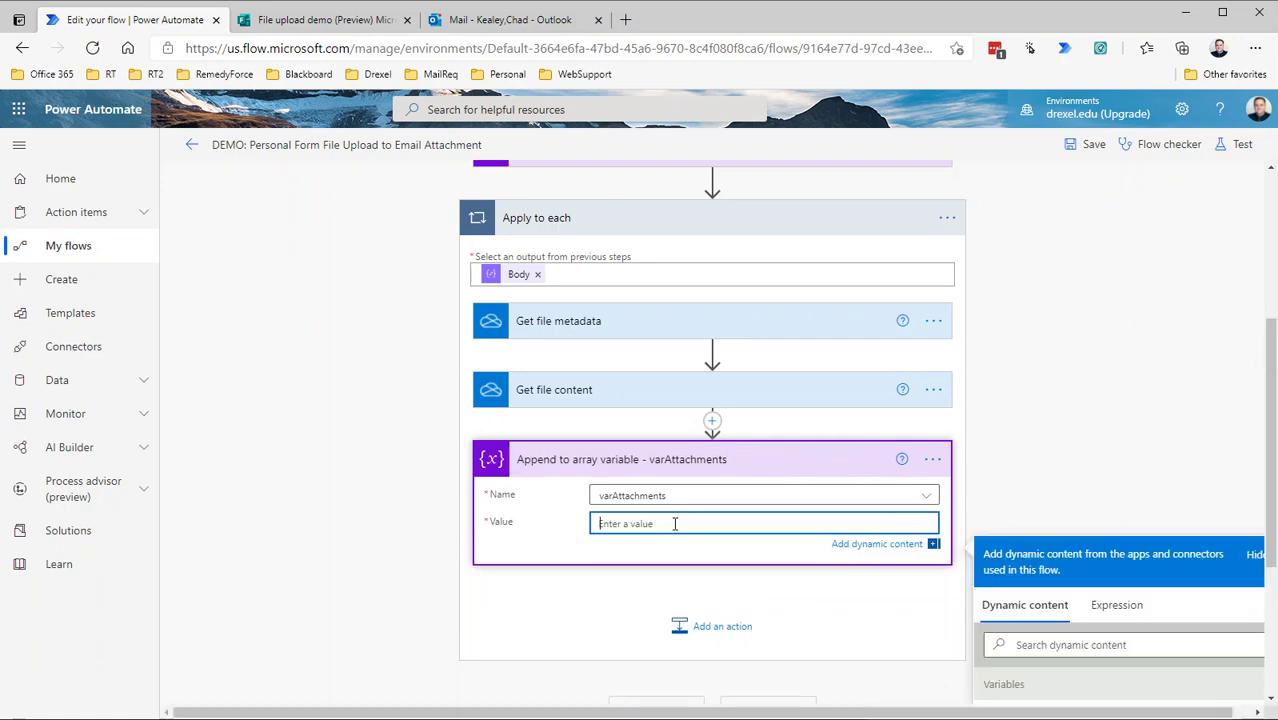
Step: Set the append value to a JSON object with Name and ContentBytes file content tokens, then save the flow
text({)
key(Return)
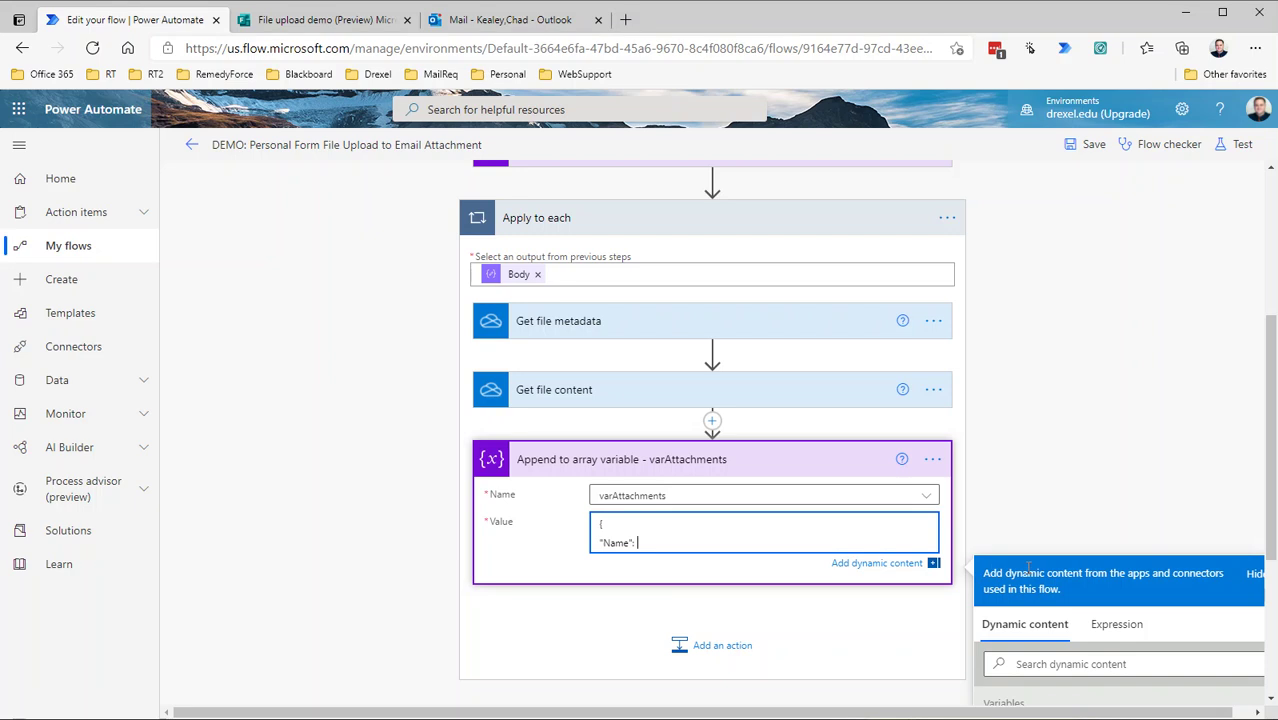
scroll(1033, 543, down, 3)
scroll(1045, 618, down, 2)
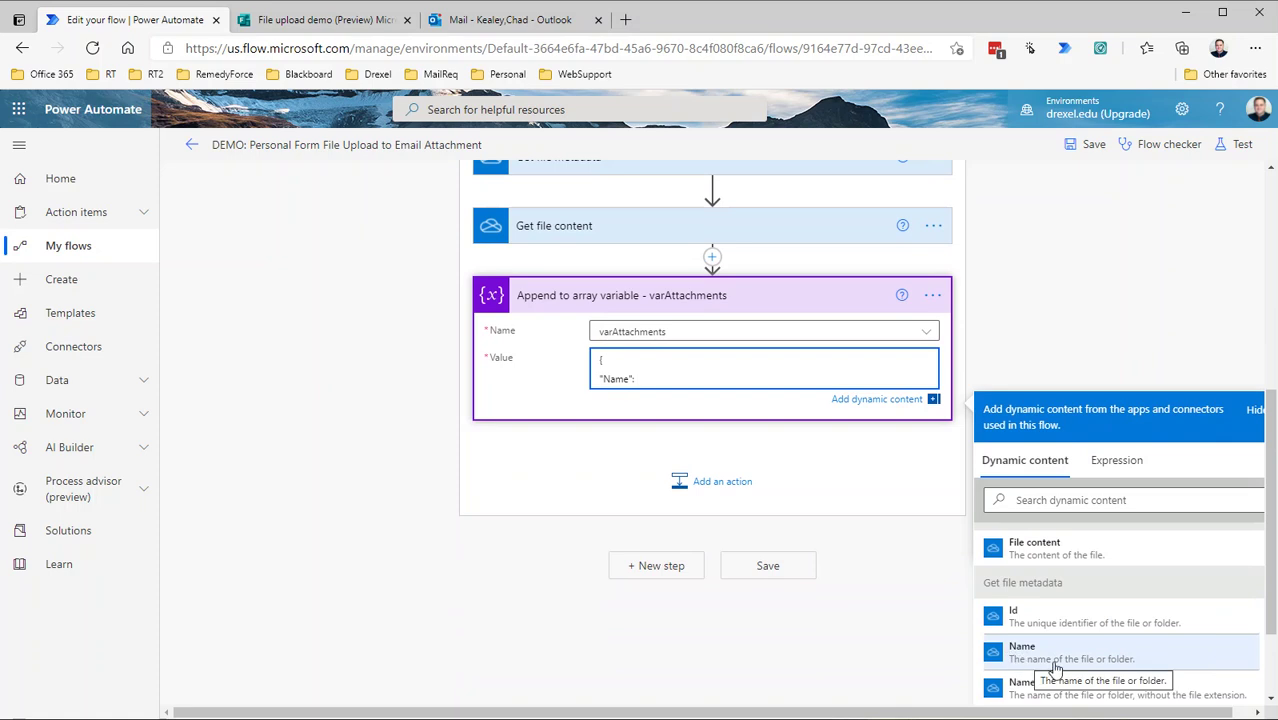
click(1021, 658)
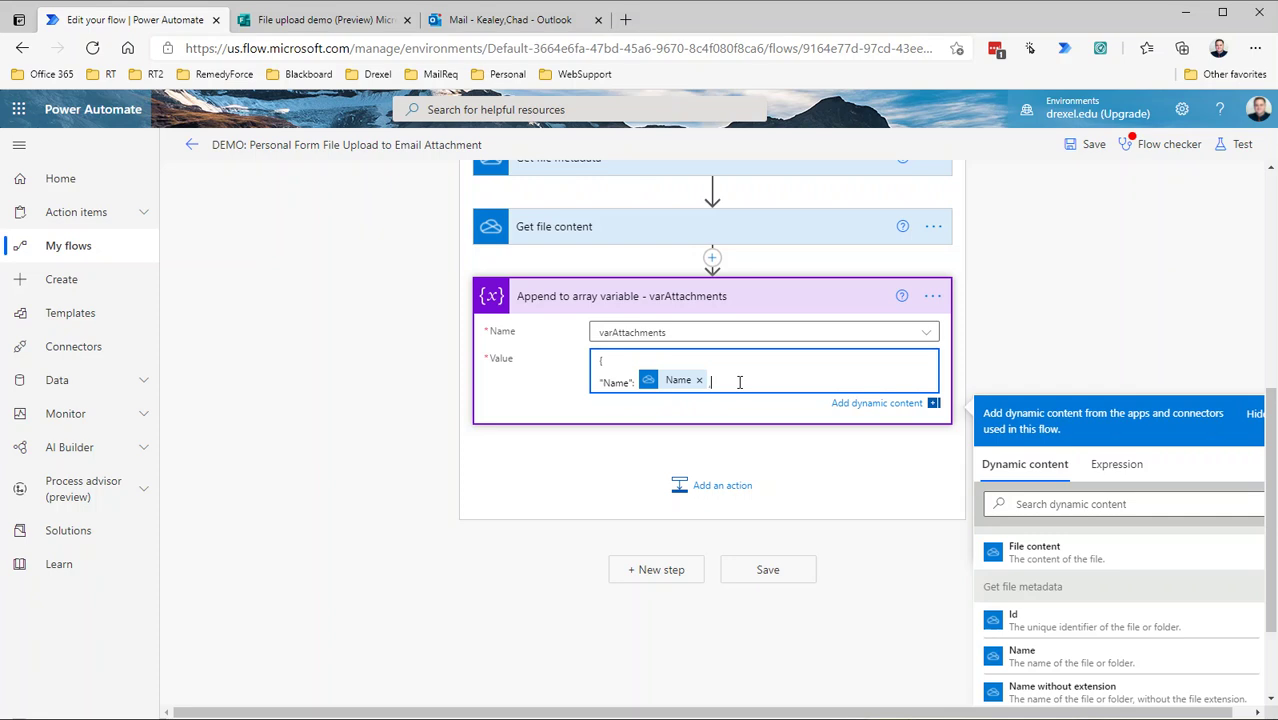
text(,)
key(Return)
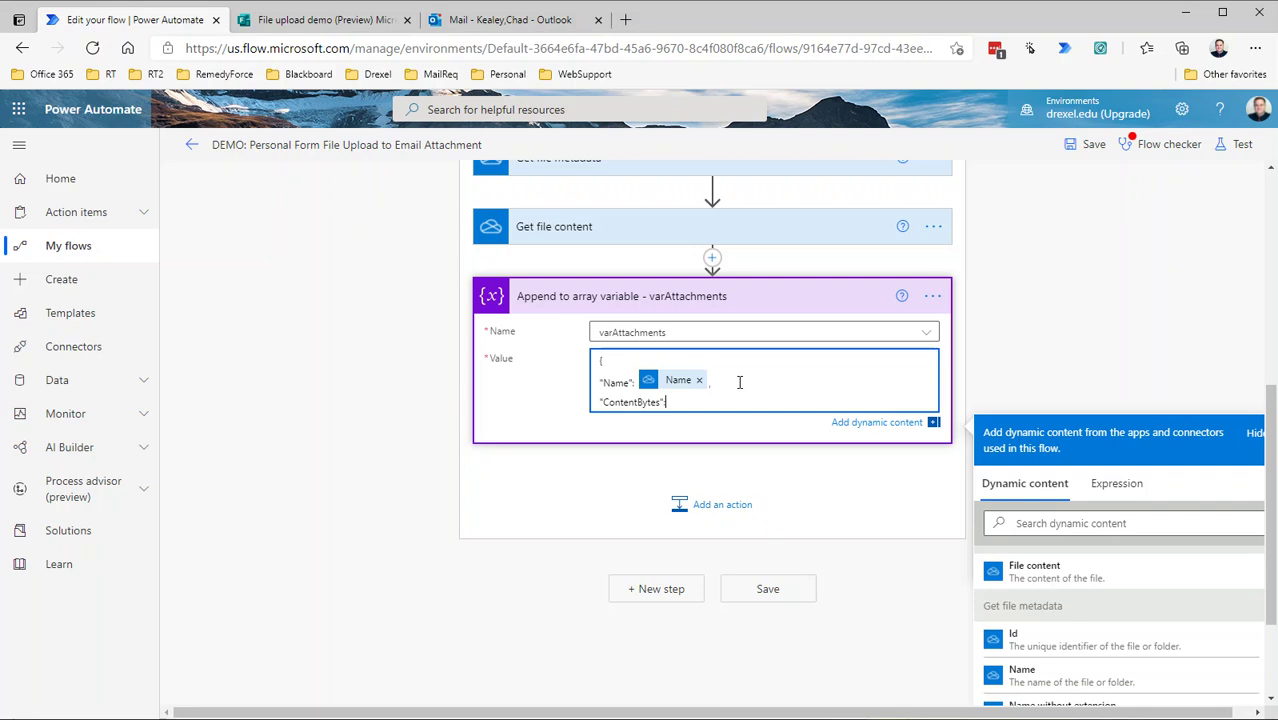
text(:)
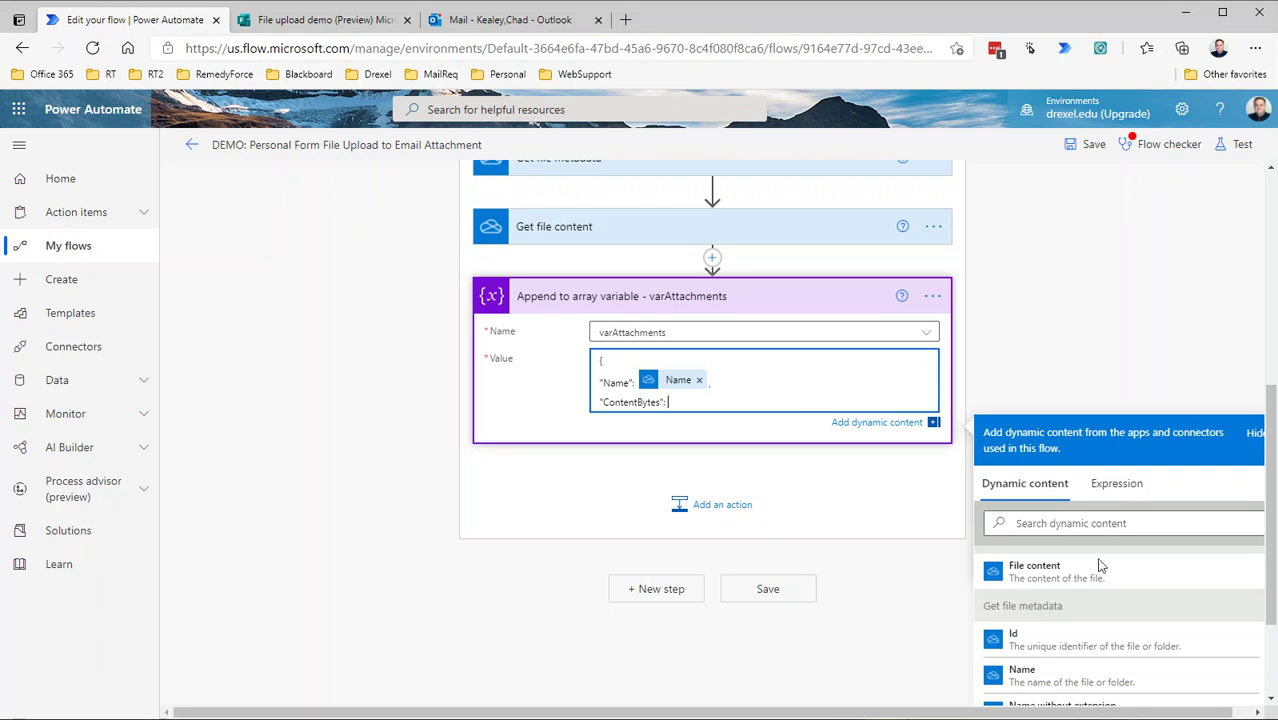
click(1035, 570)
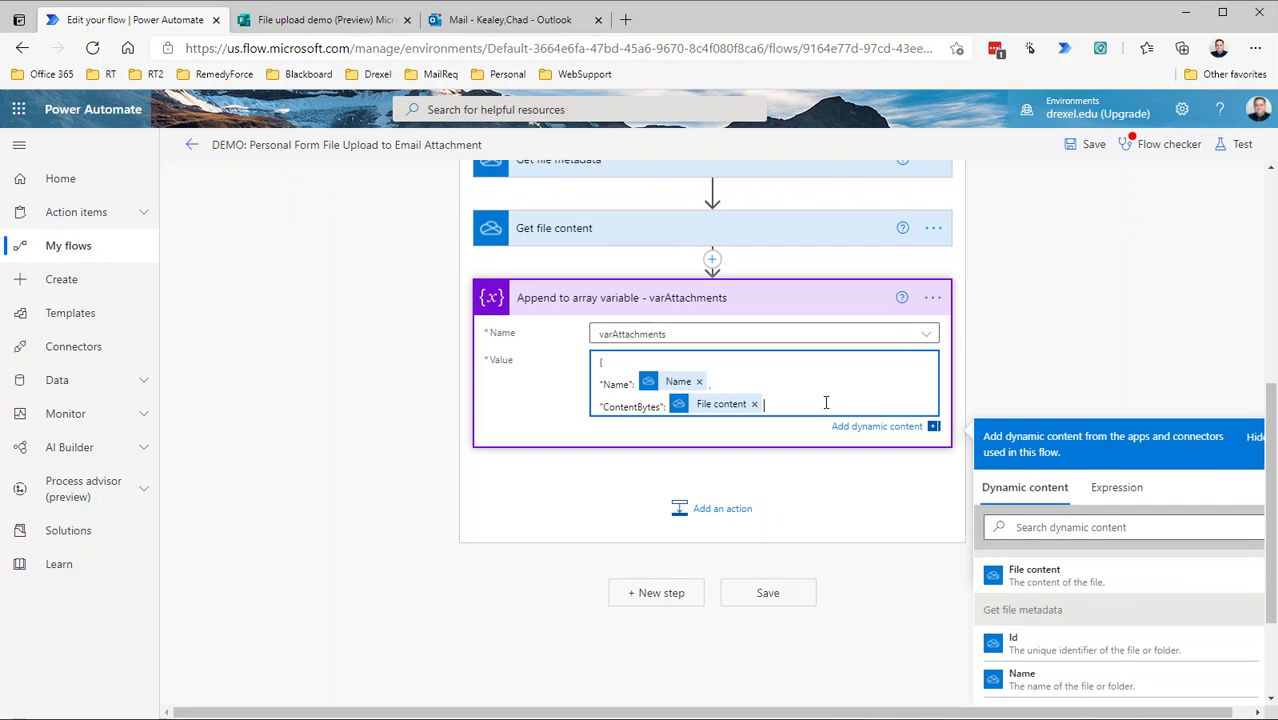
key(Return)
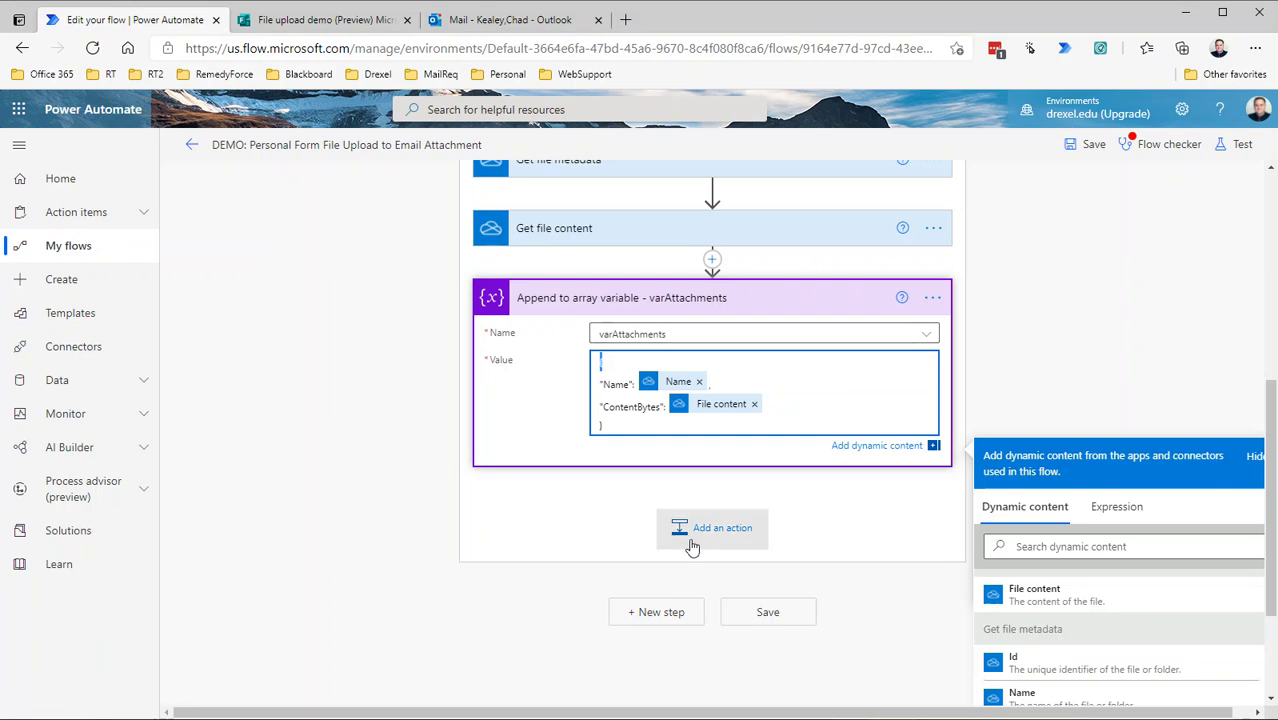
click(1094, 146)
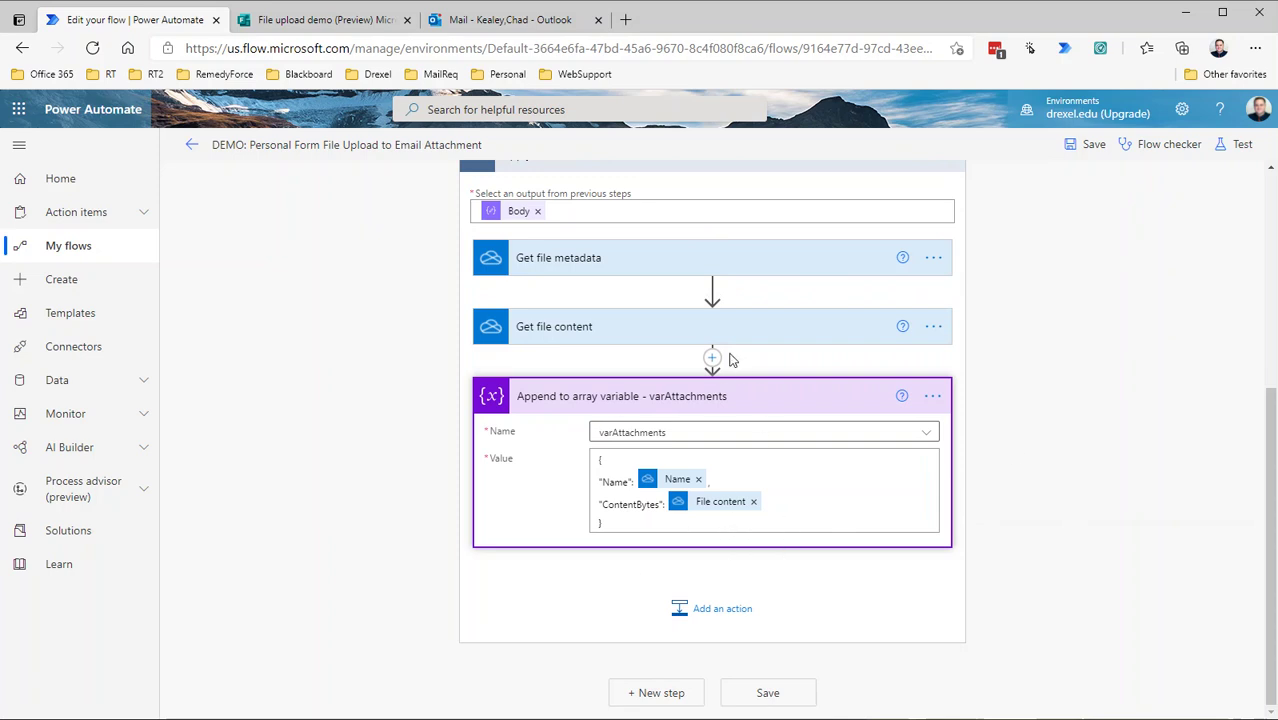
click(1093, 150)
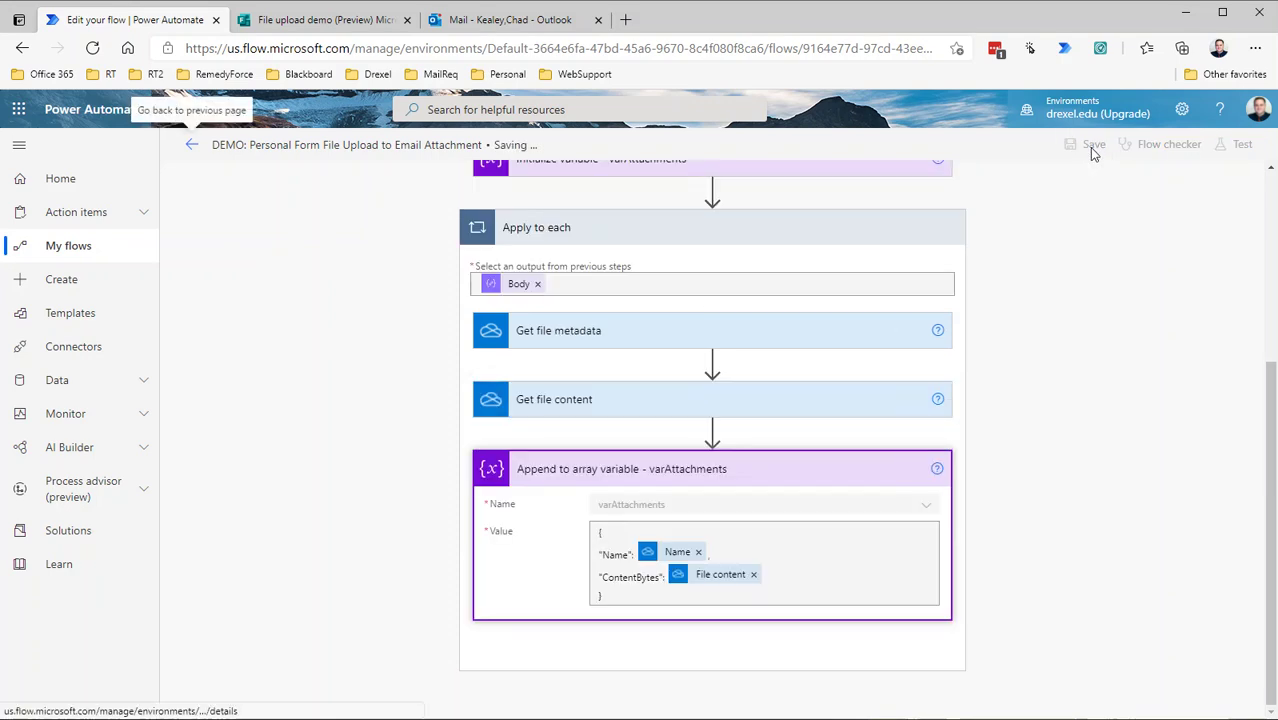
click(325, 22)
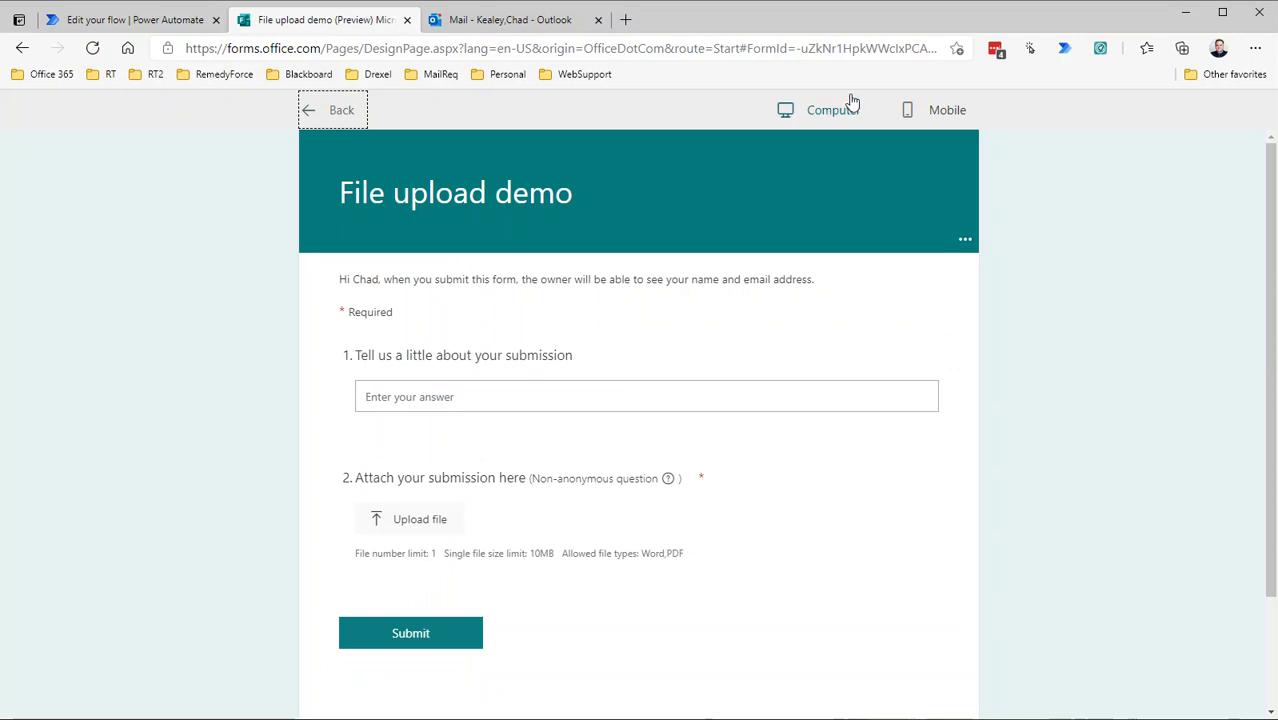
Step: Submit a Forms response with 'test 1' and Document Template Test.docx, then open the flow's run history
click(418, 397)
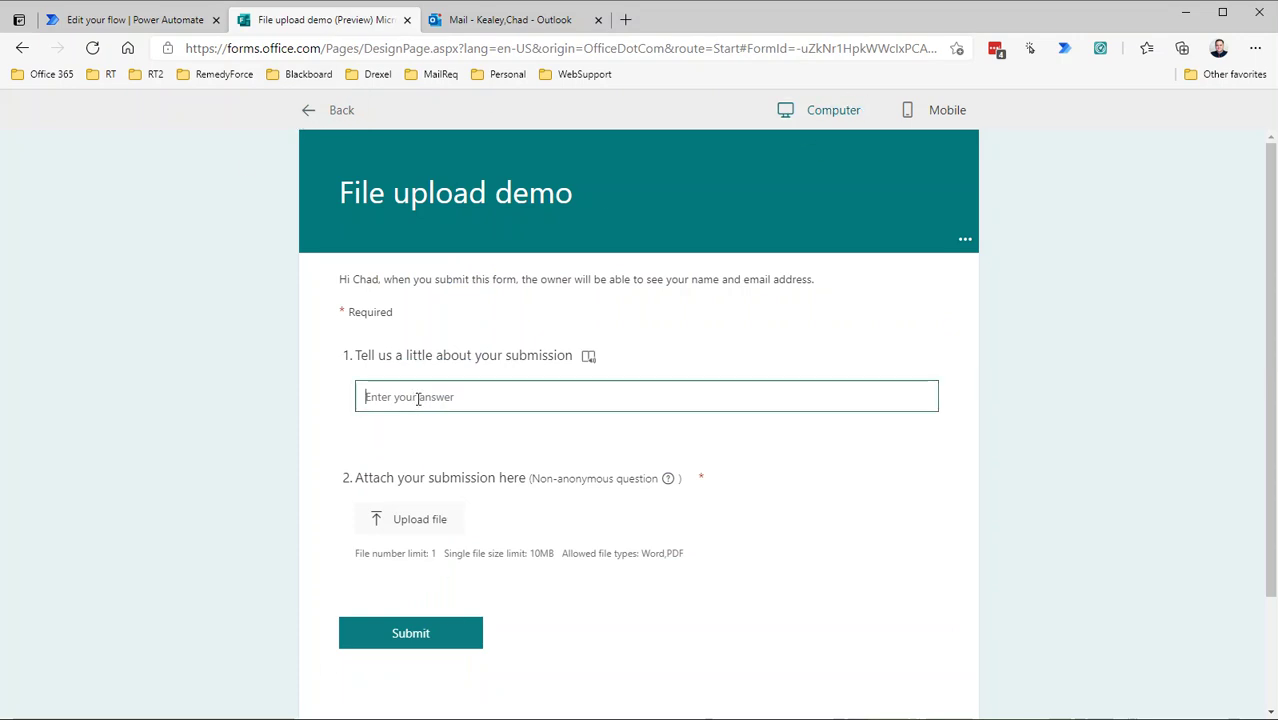
text(test 1)
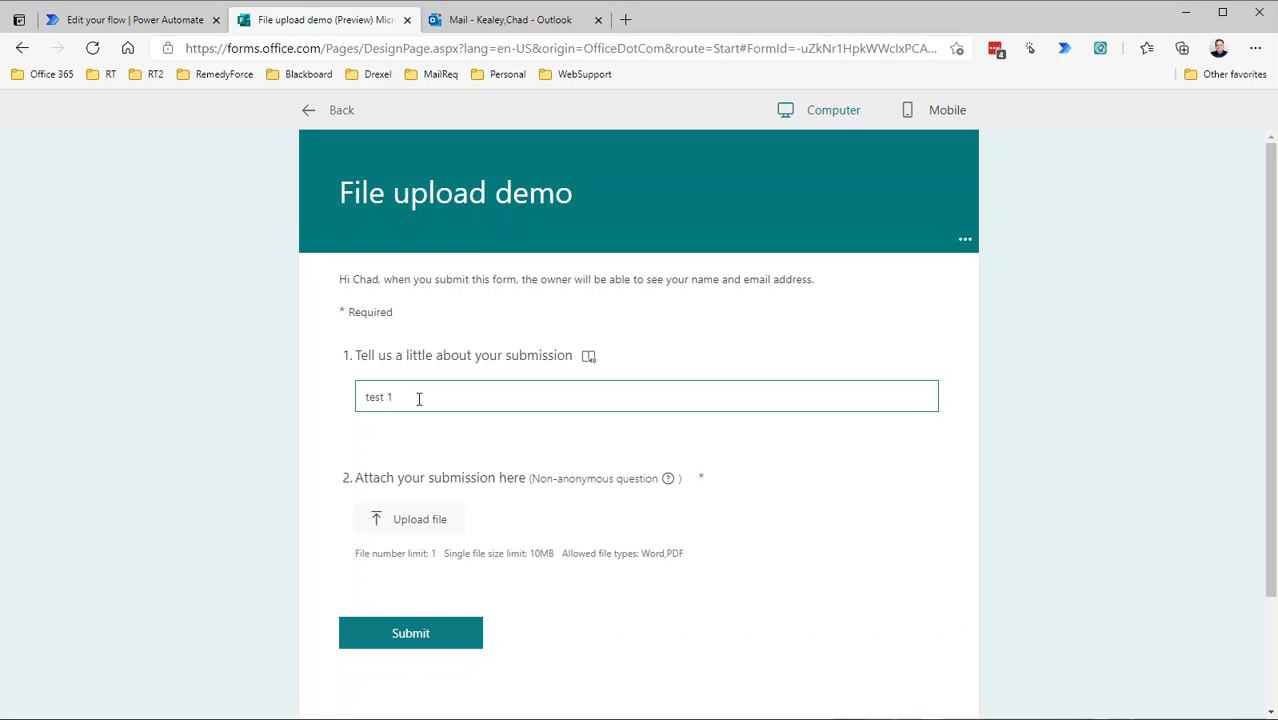
click(443, 519)
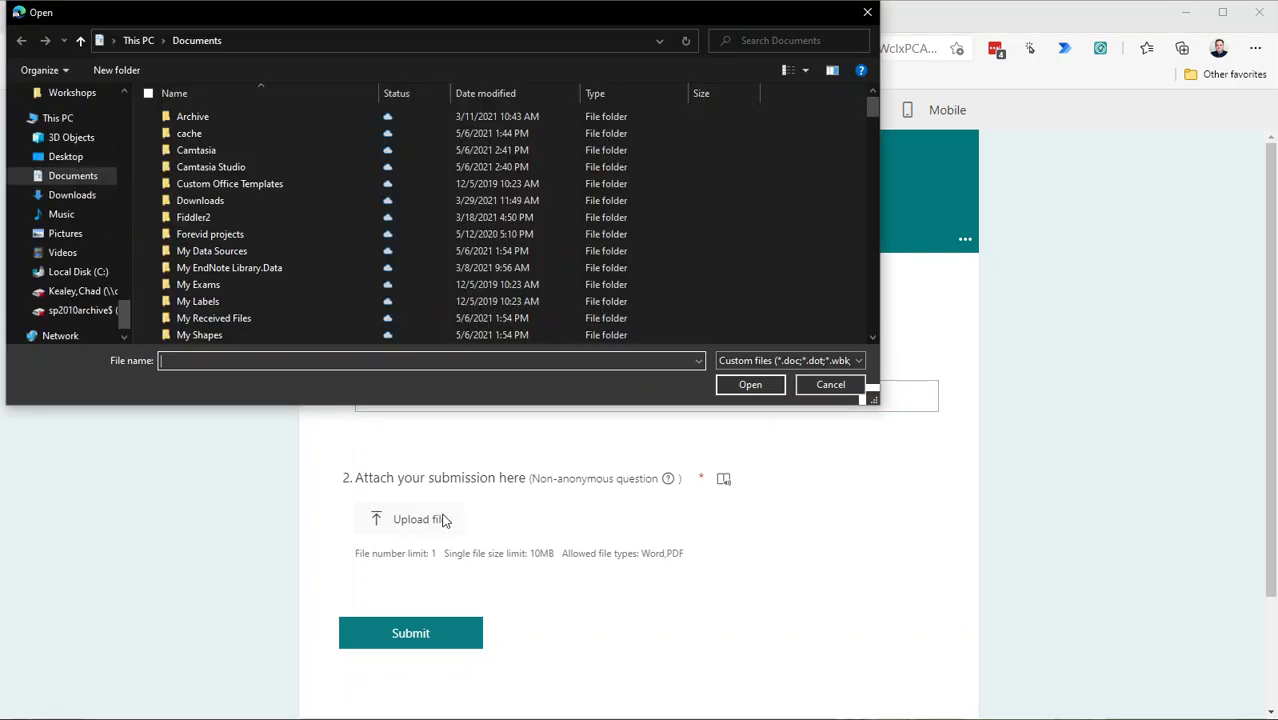
scroll(270, 240, down, 5)
scroll(255, 235, down, 3)
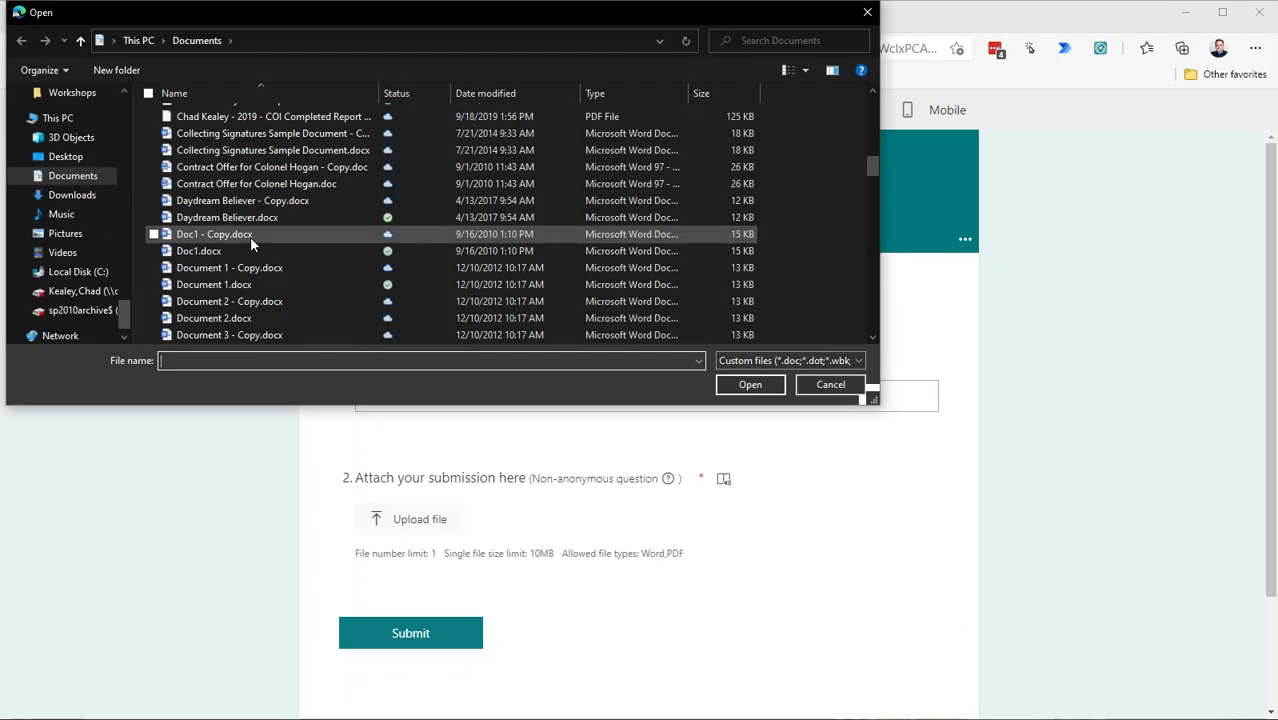
scroll(270, 335, down, 5)
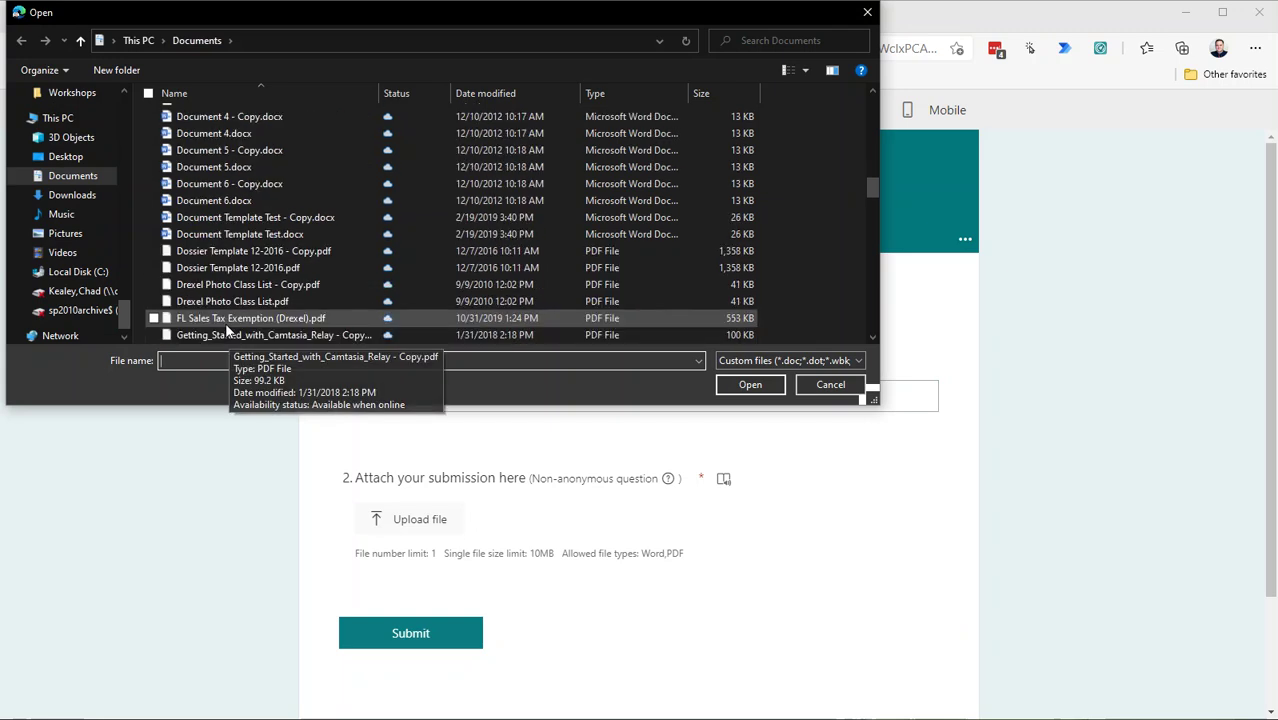
click(208, 236)
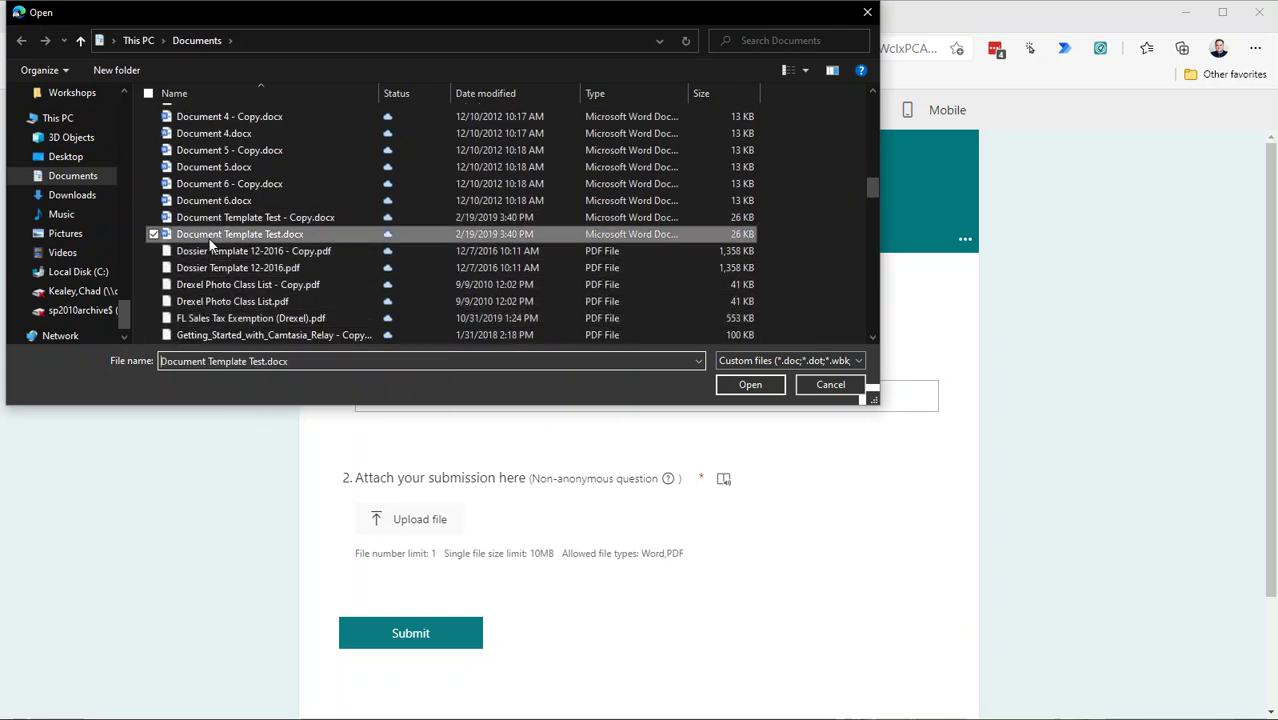
click(751, 386)
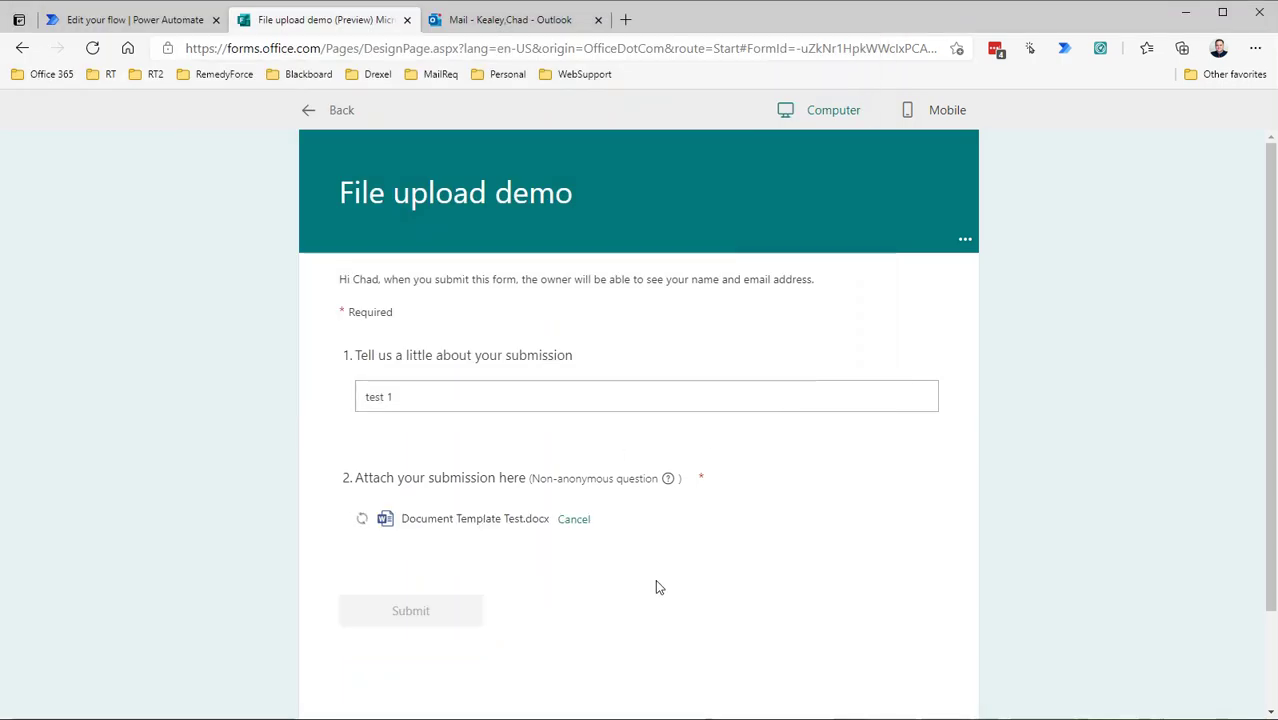
click(419, 613)
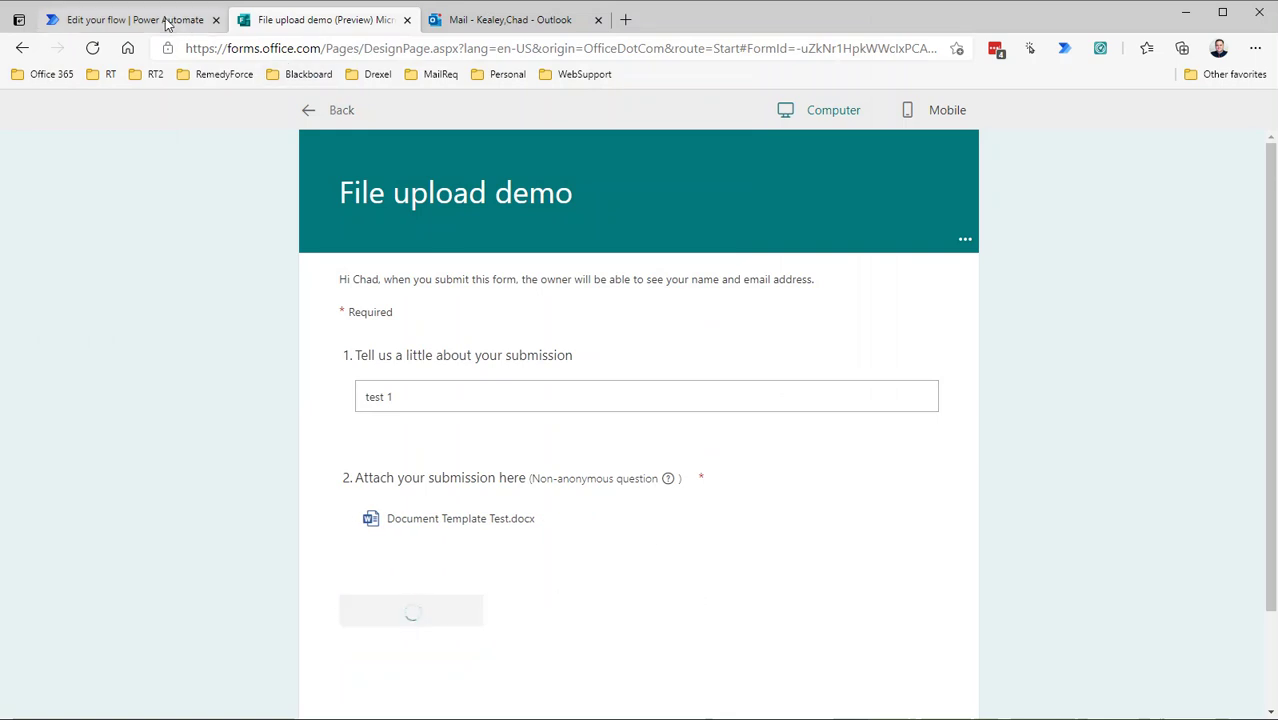
click(200, 20)
click(191, 144)
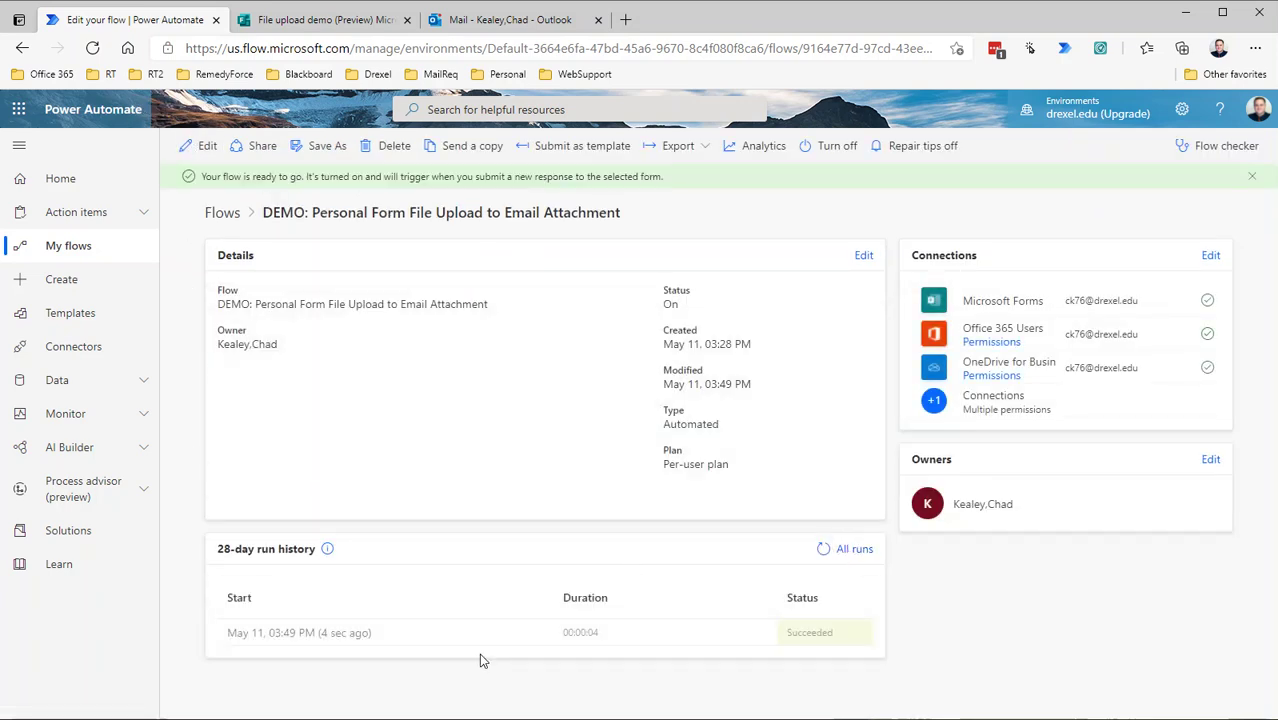
Step: Inspect the latest successful run's Append to array variable inputs, then return to editing the flow
click(312, 635)
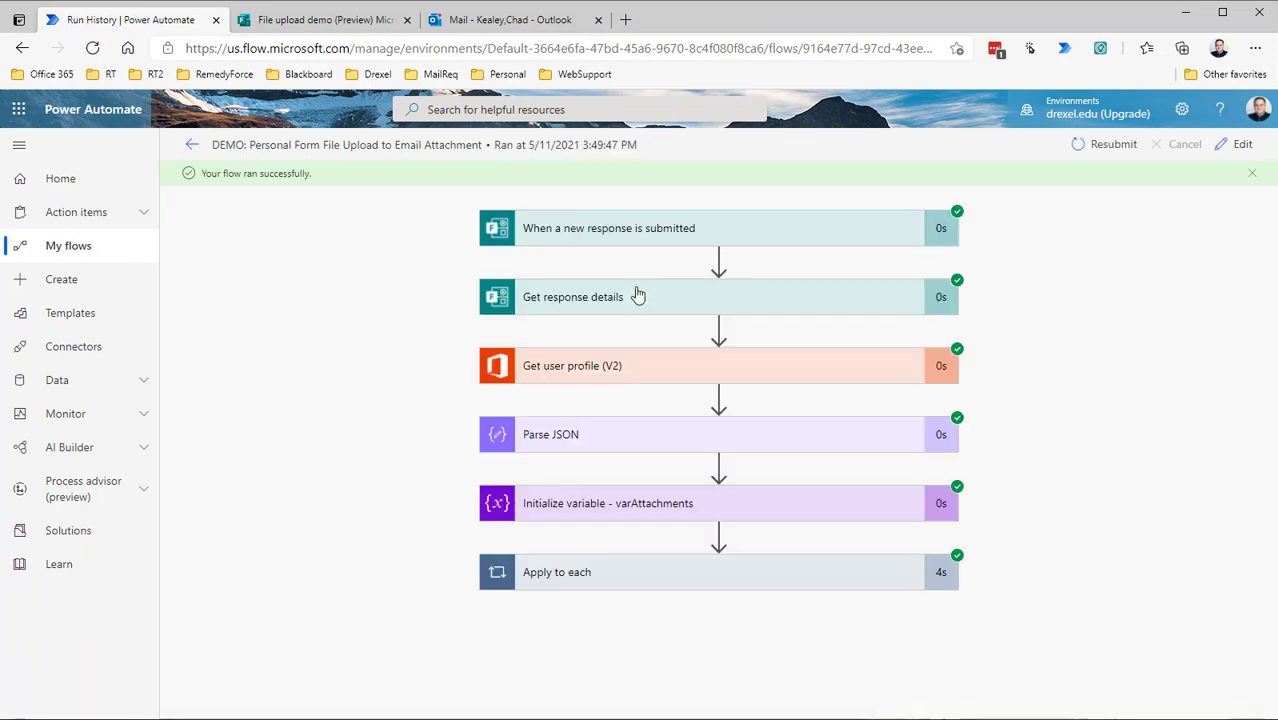
click(737, 571)
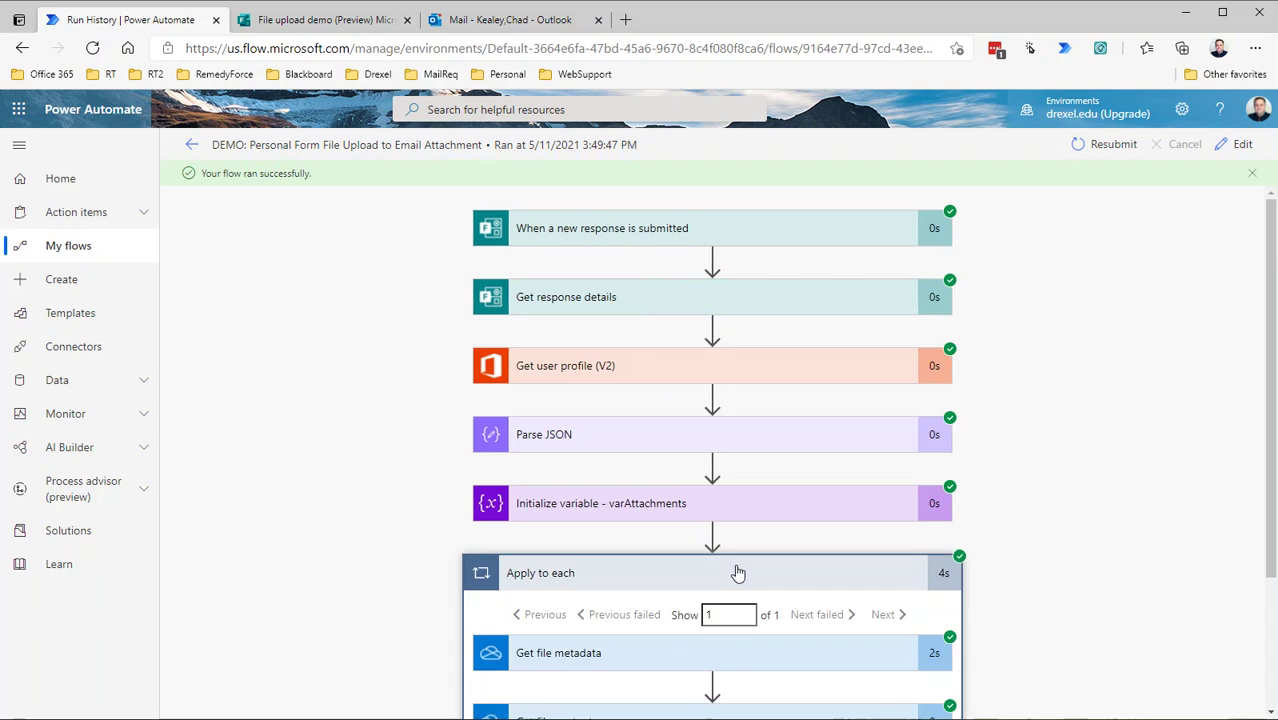
scroll(700, 560, down, 2)
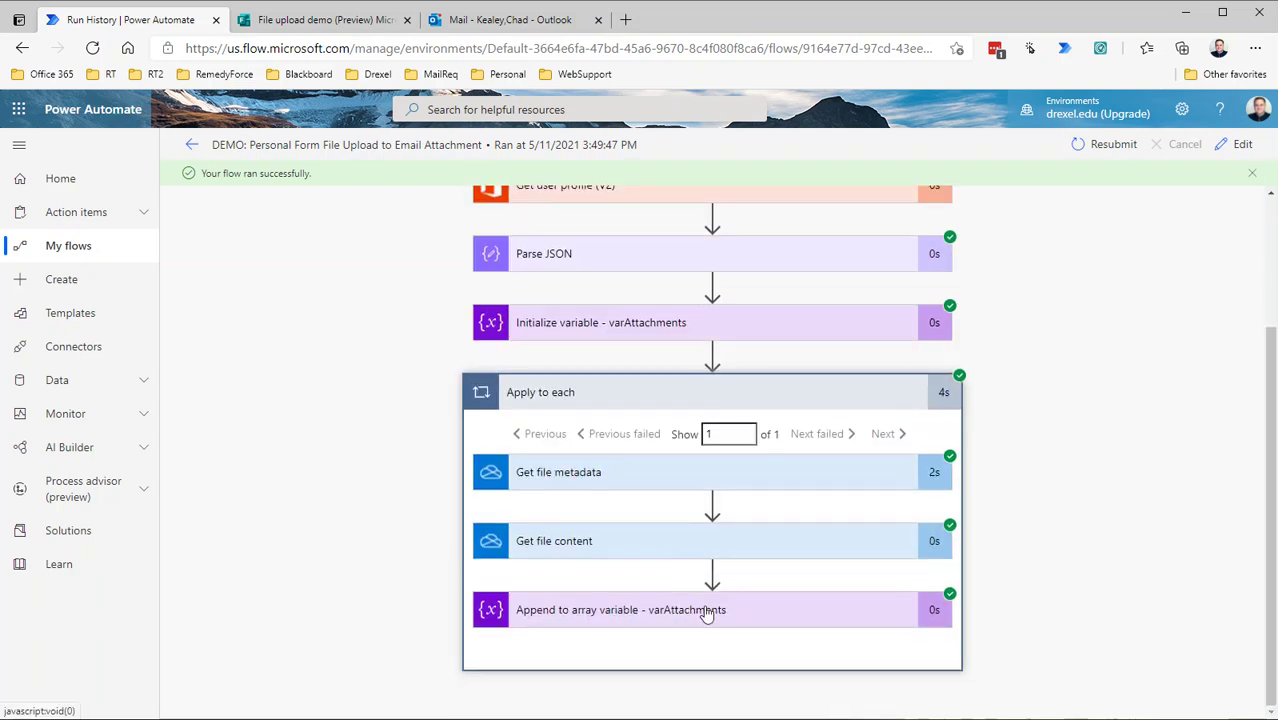
click(772, 610)
scroll(733, 575, down, 3)
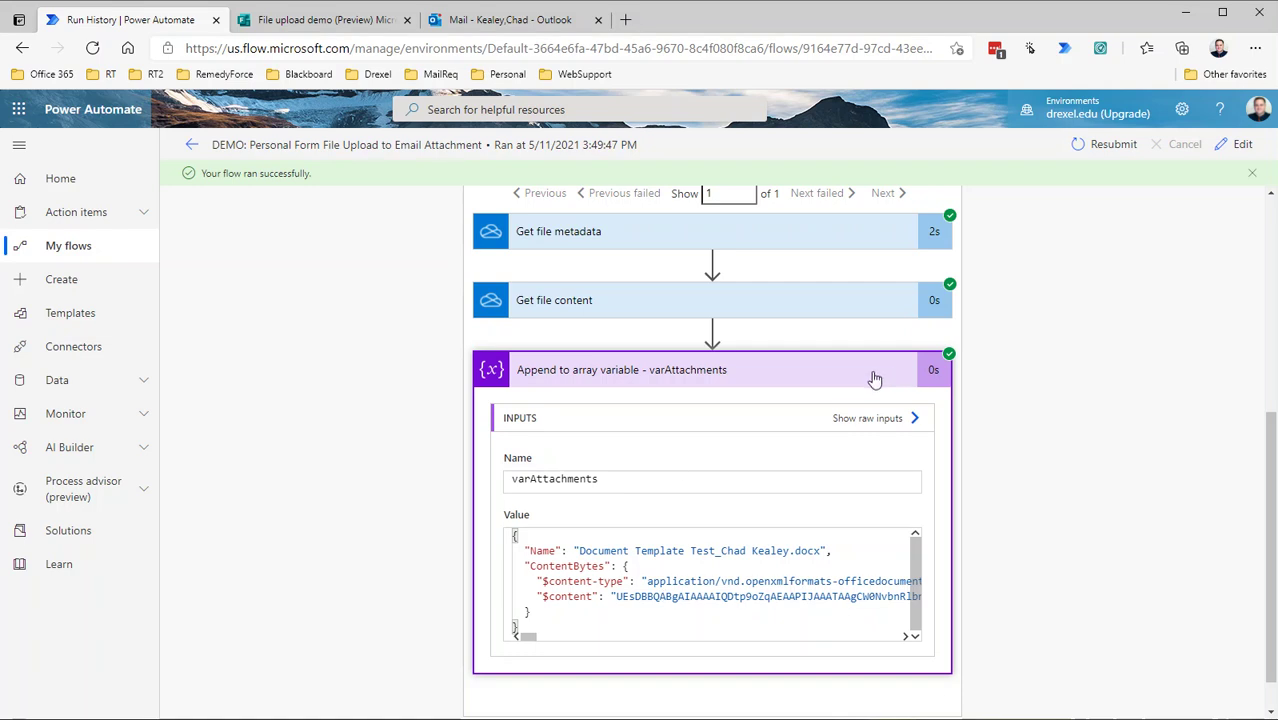
click(1242, 144)
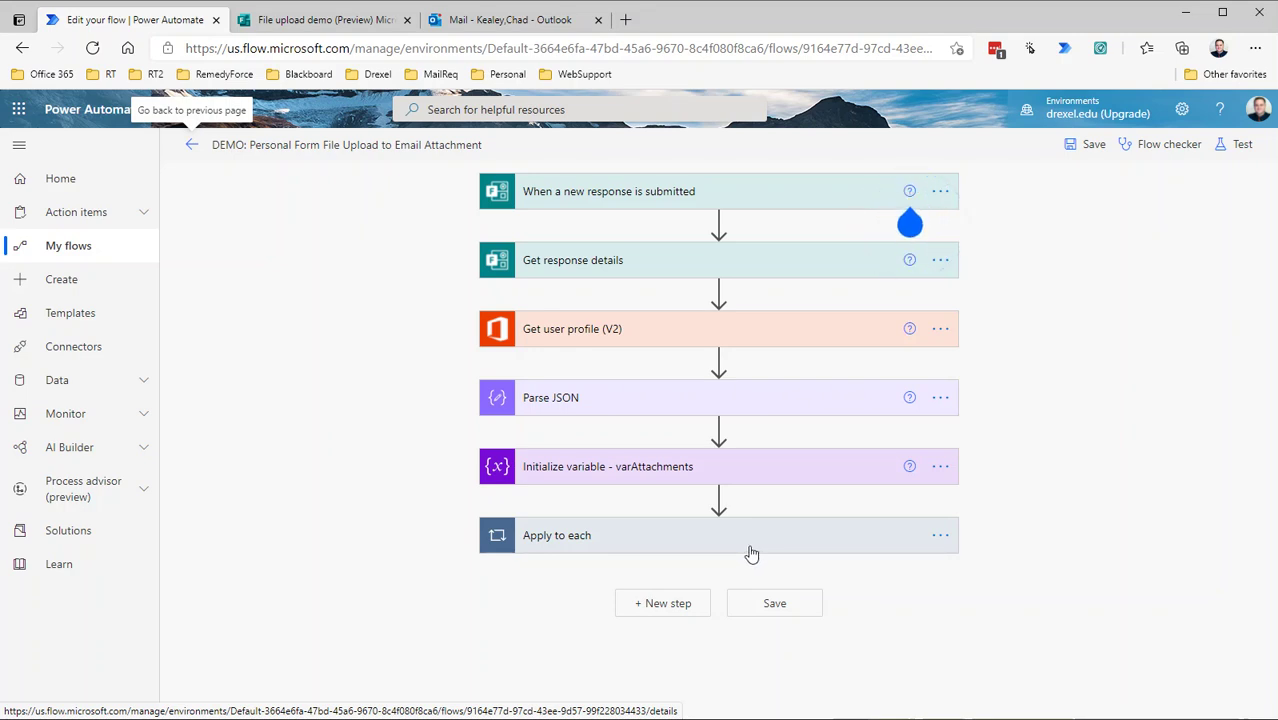
Step: Expand Apply to each in the editor to review Get file metadata, Get file content and Append to array
click(751, 551)
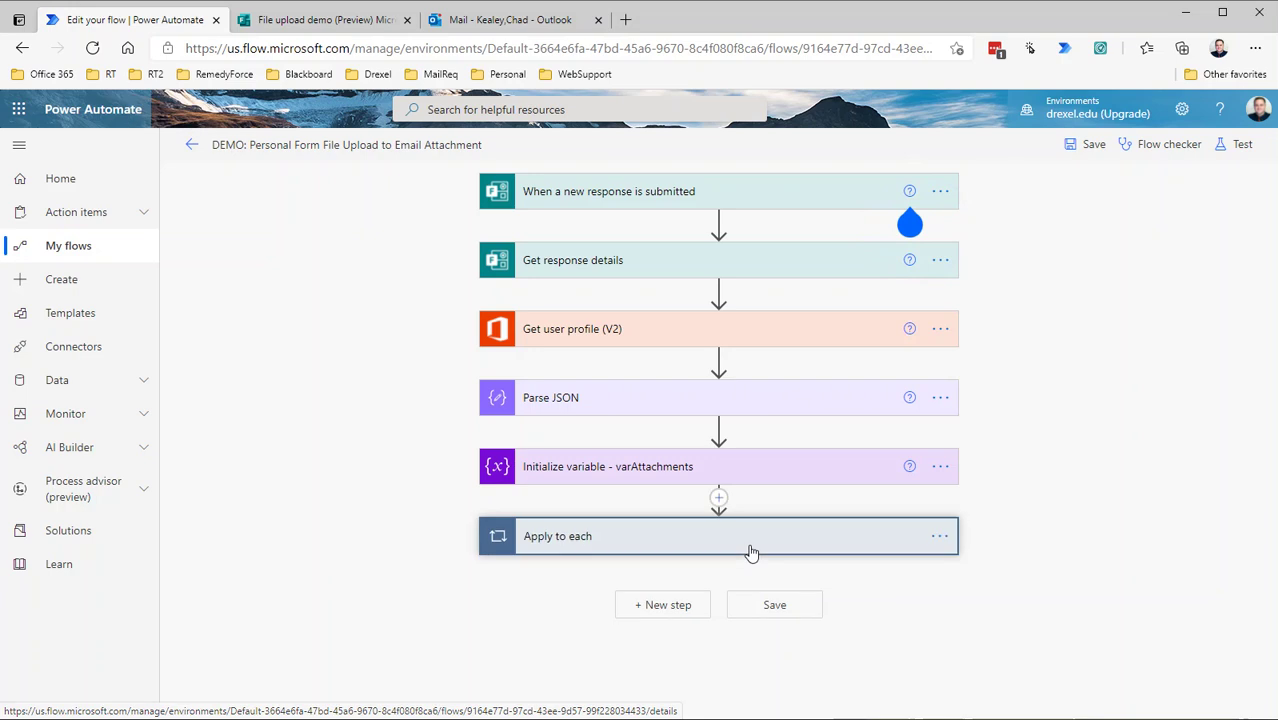
scroll(751, 545, down, 3)
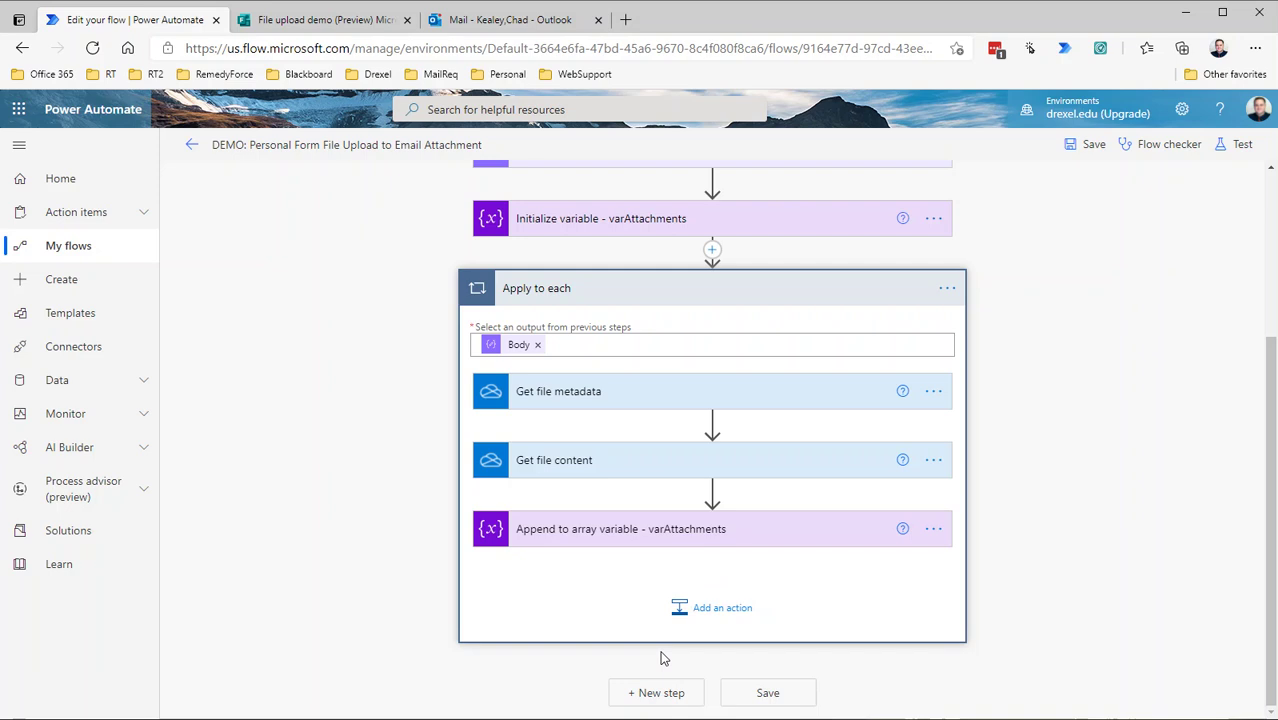
mouse_move(707, 420)
Step: Add a Send an email notification (V3) action after the loop by searching 'send email'
click(663, 692)
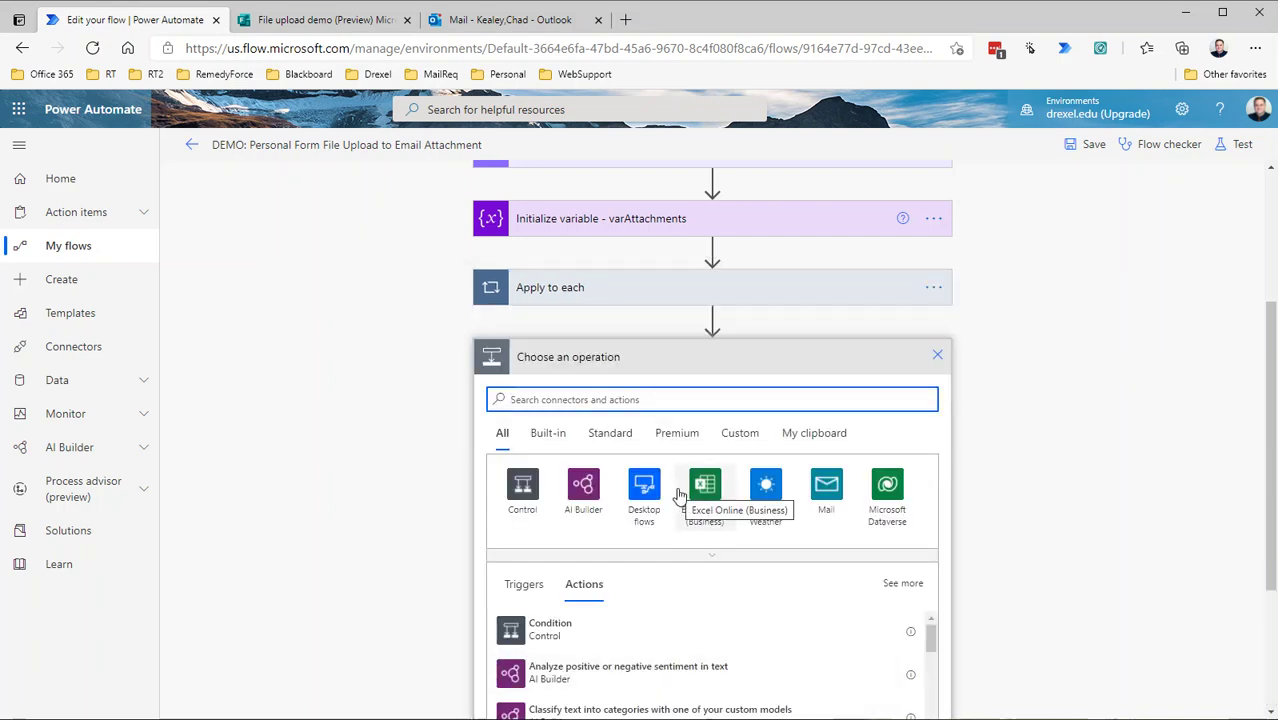
text(send)
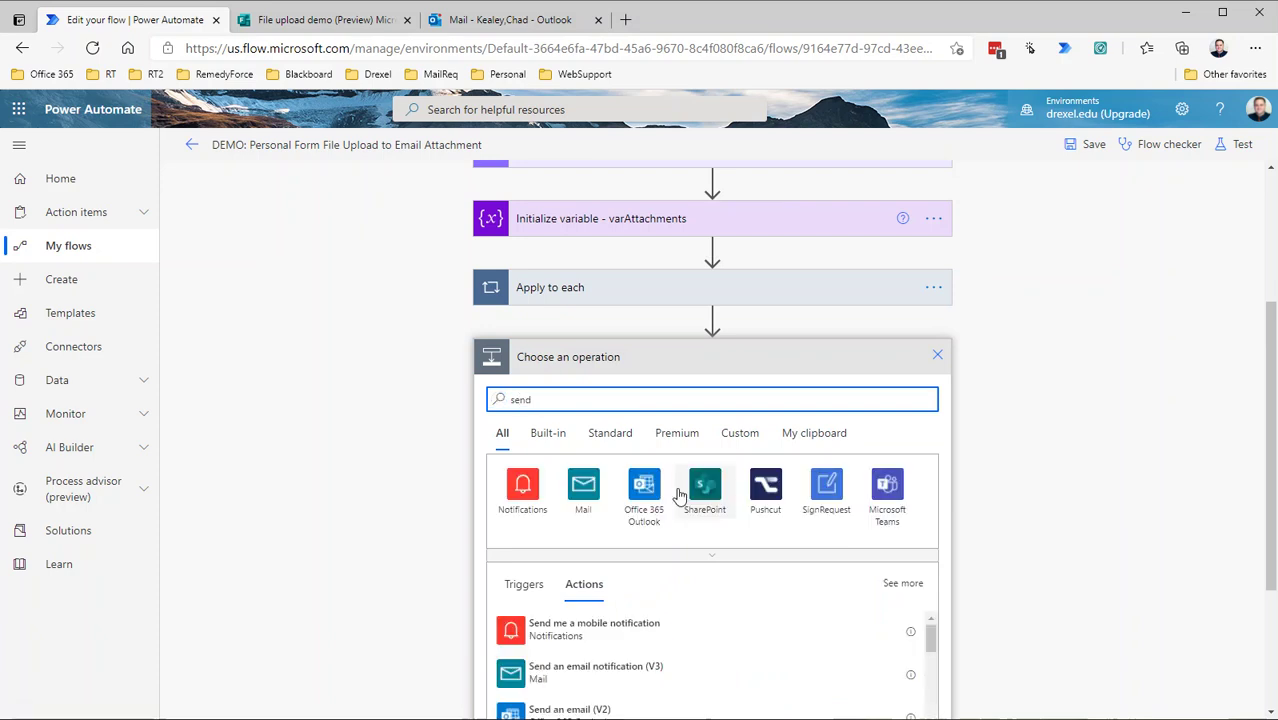
text( email)
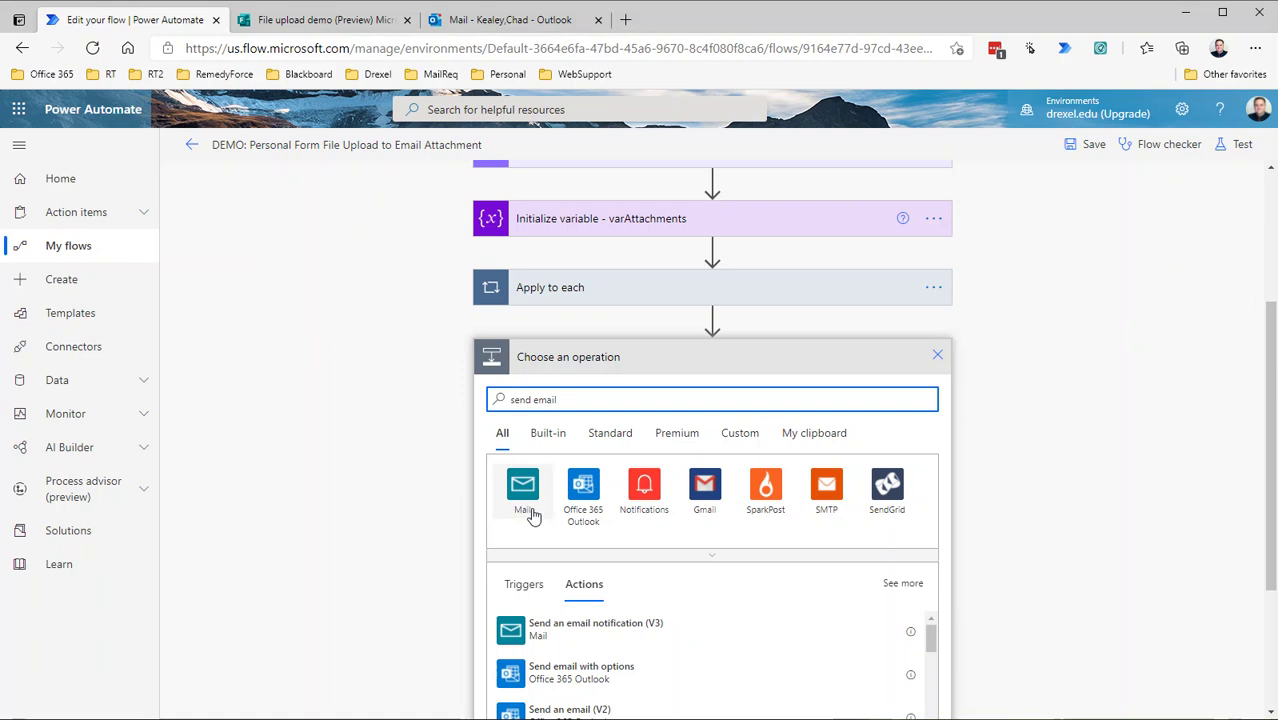
scroll(497, 601, down, 1)
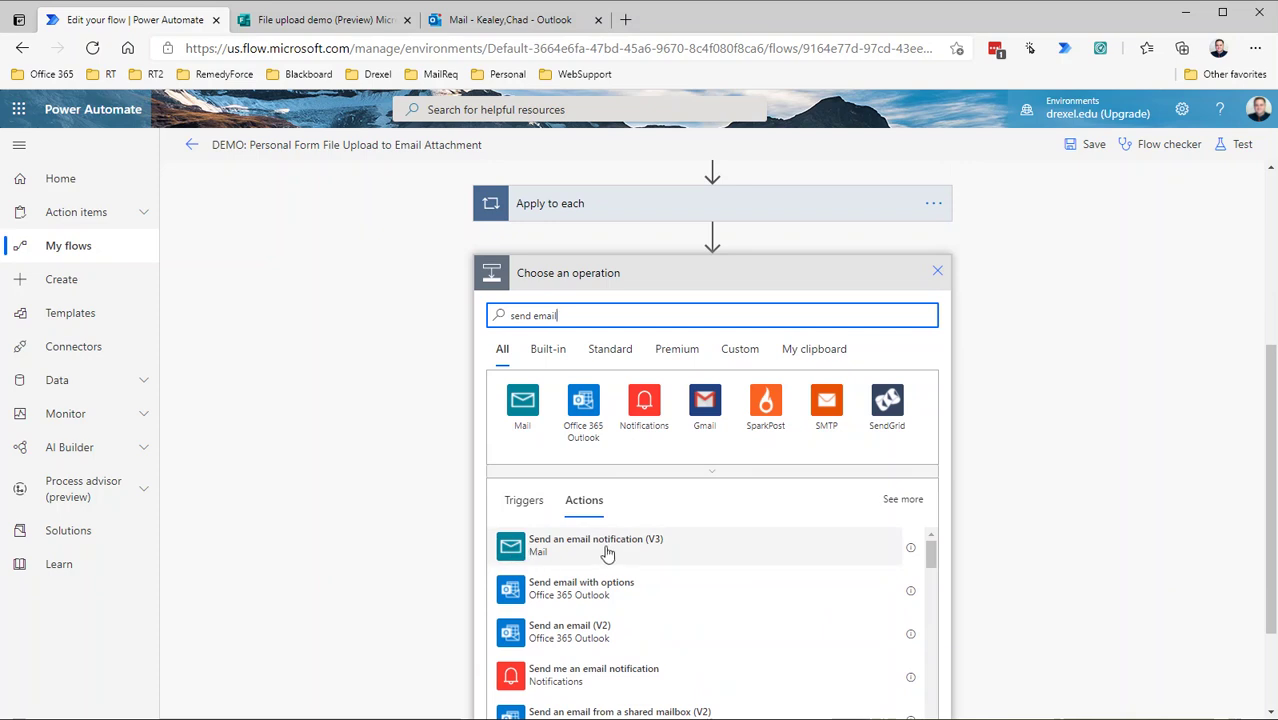
click(527, 556)
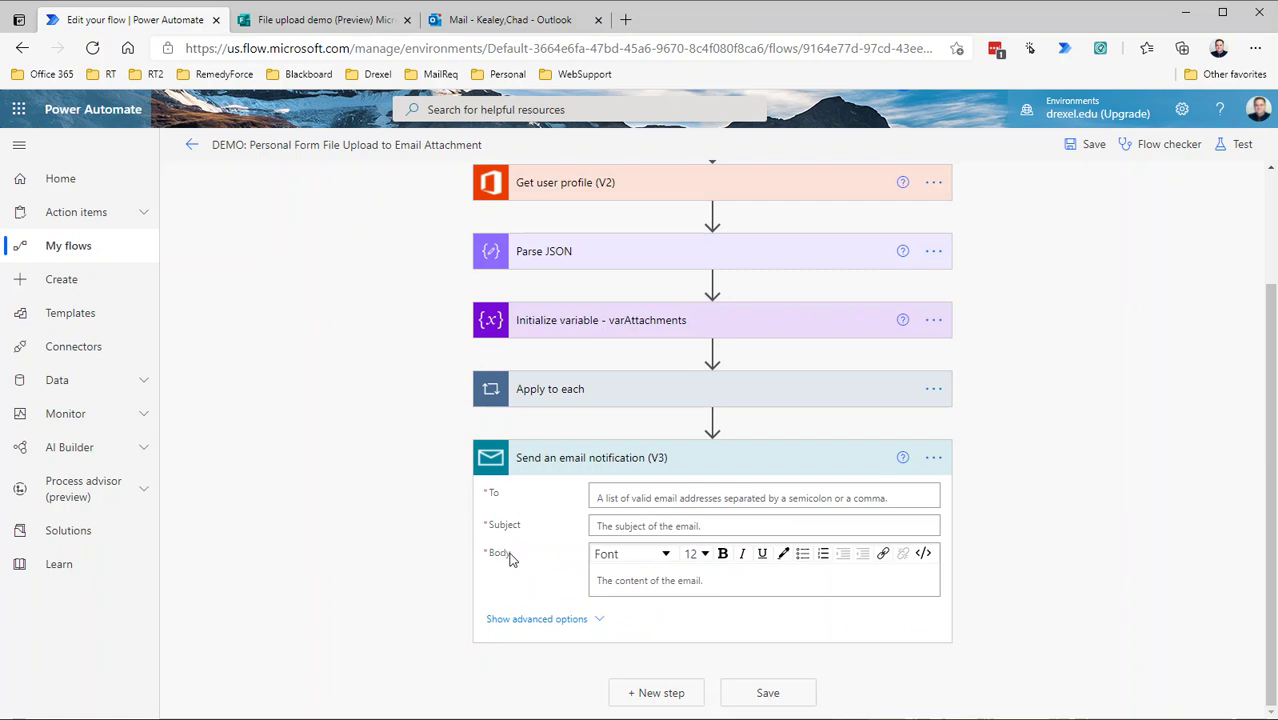
Step: Show the email step's advanced options and place the cursor in the Attachment field
click(549, 617)
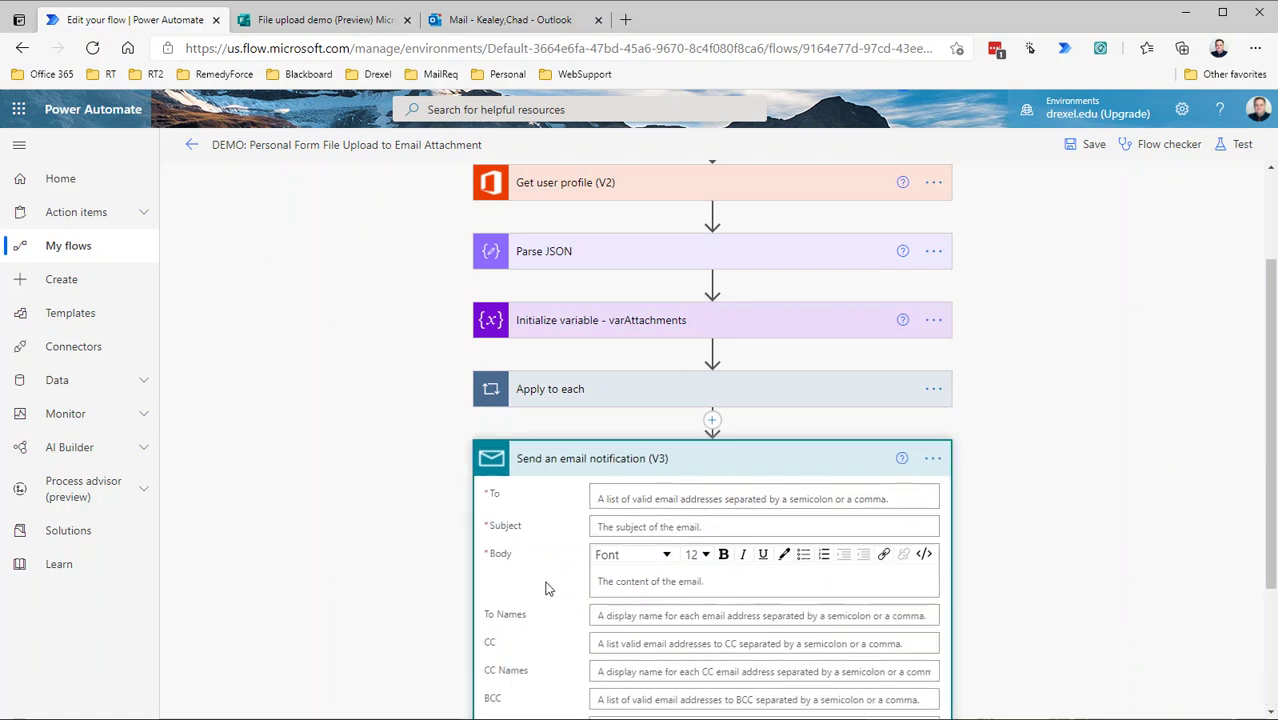
scroll(549, 590, down, 2)
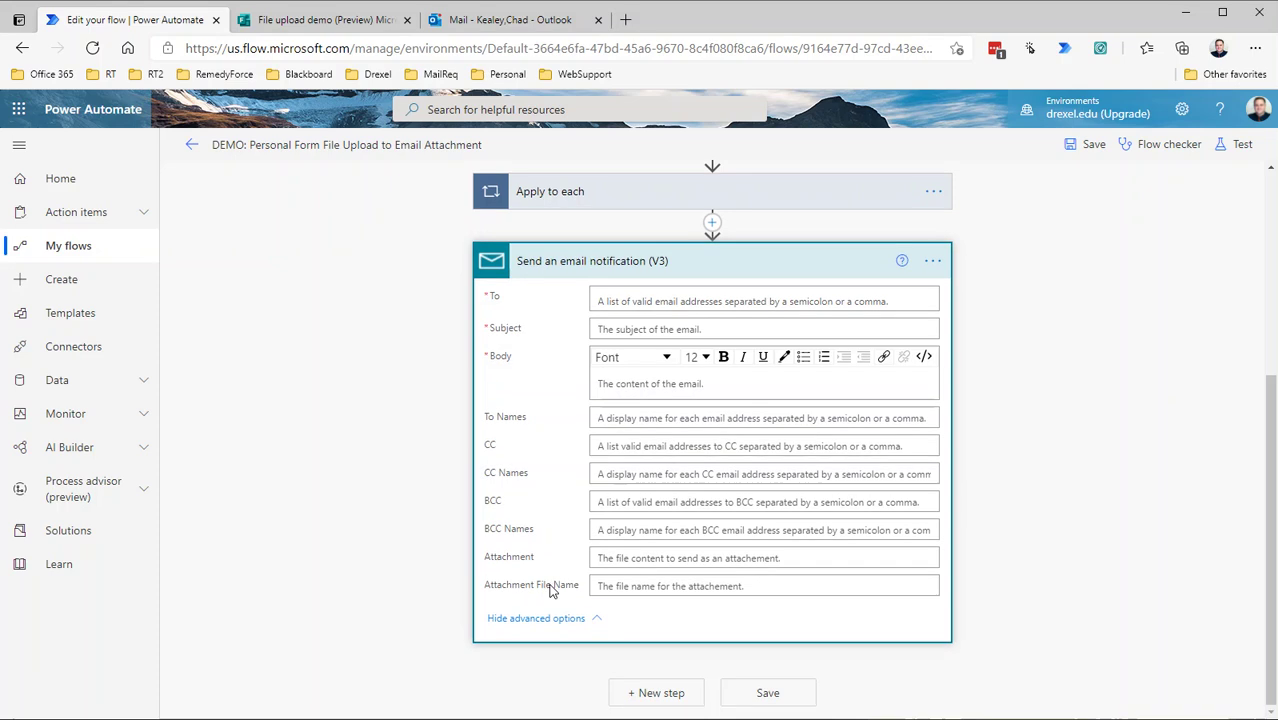
click(614, 557)
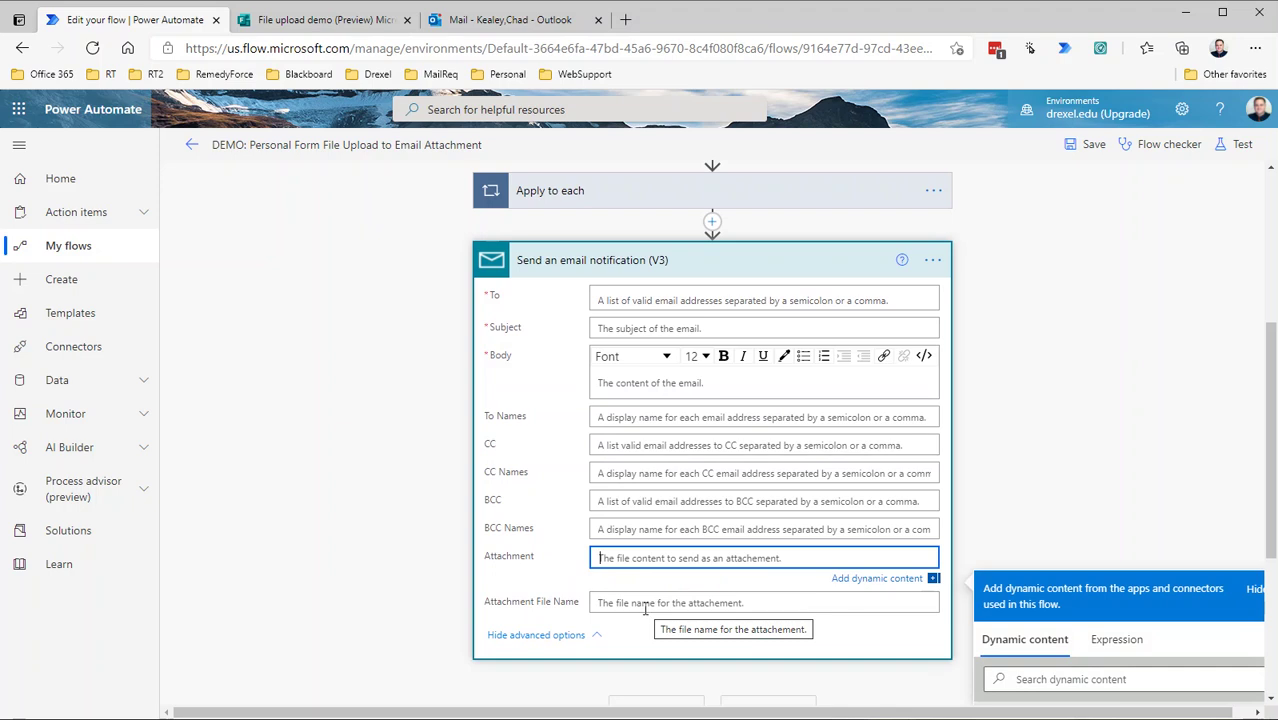
scroll(655, 595, up, 3)
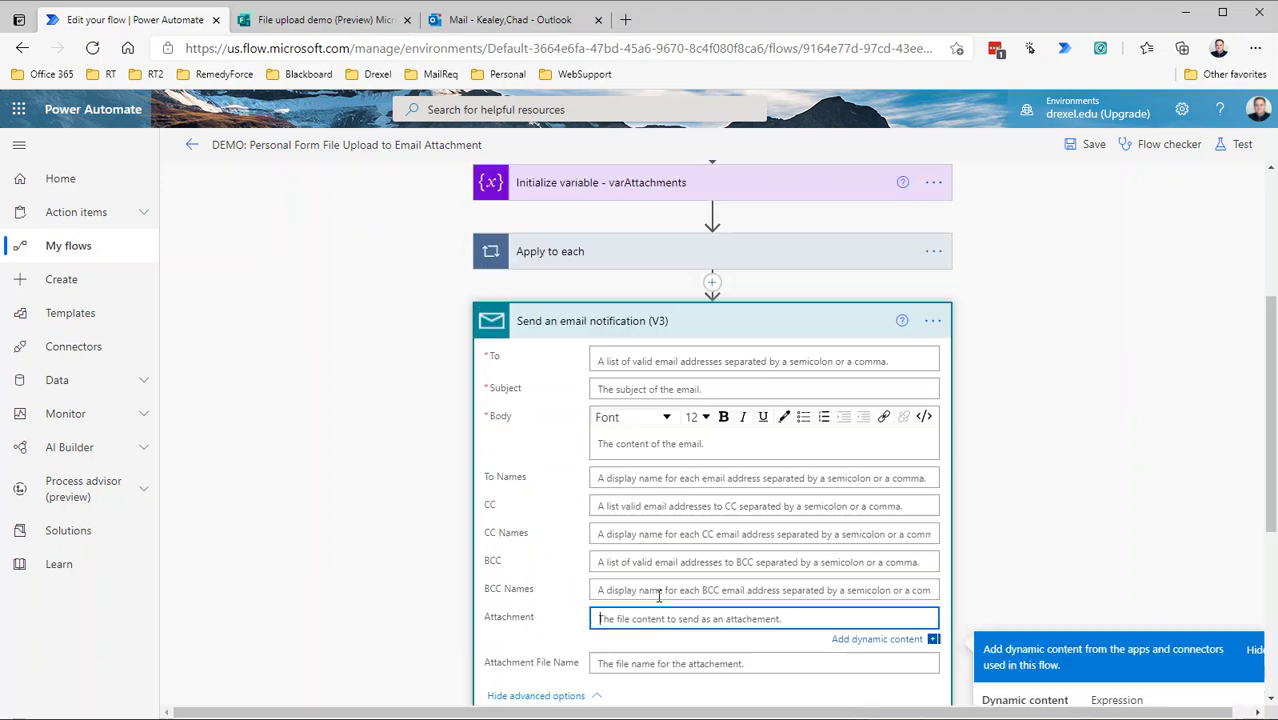
scroll(643, 530, down, 1)
scroll(643, 530, down, 3)
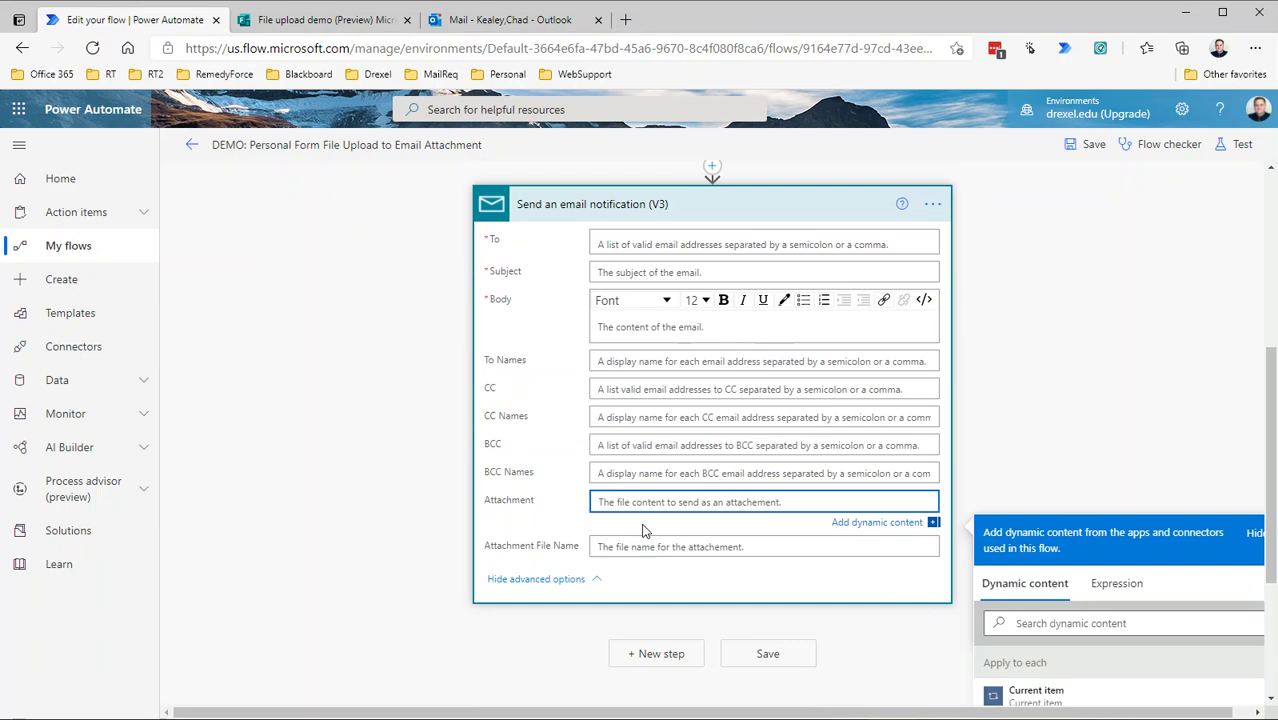
scroll(1078, 650, down, 3)
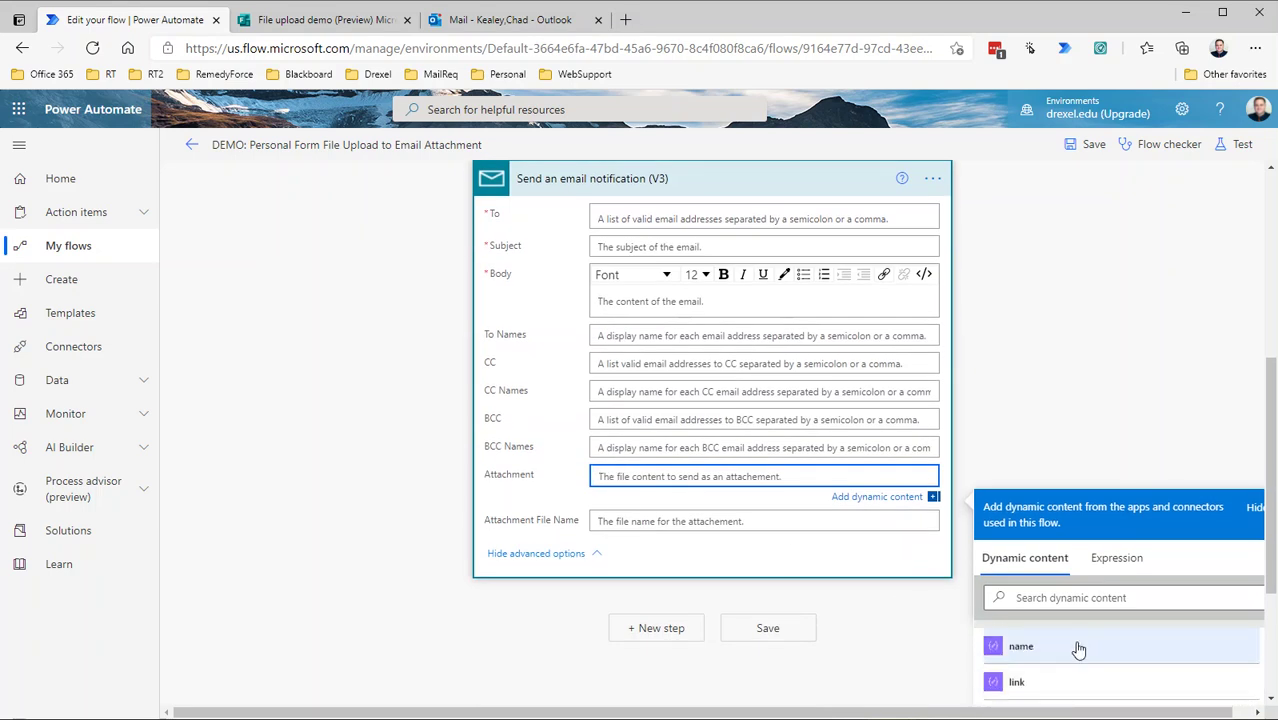
scroll(1078, 650, up, 2)
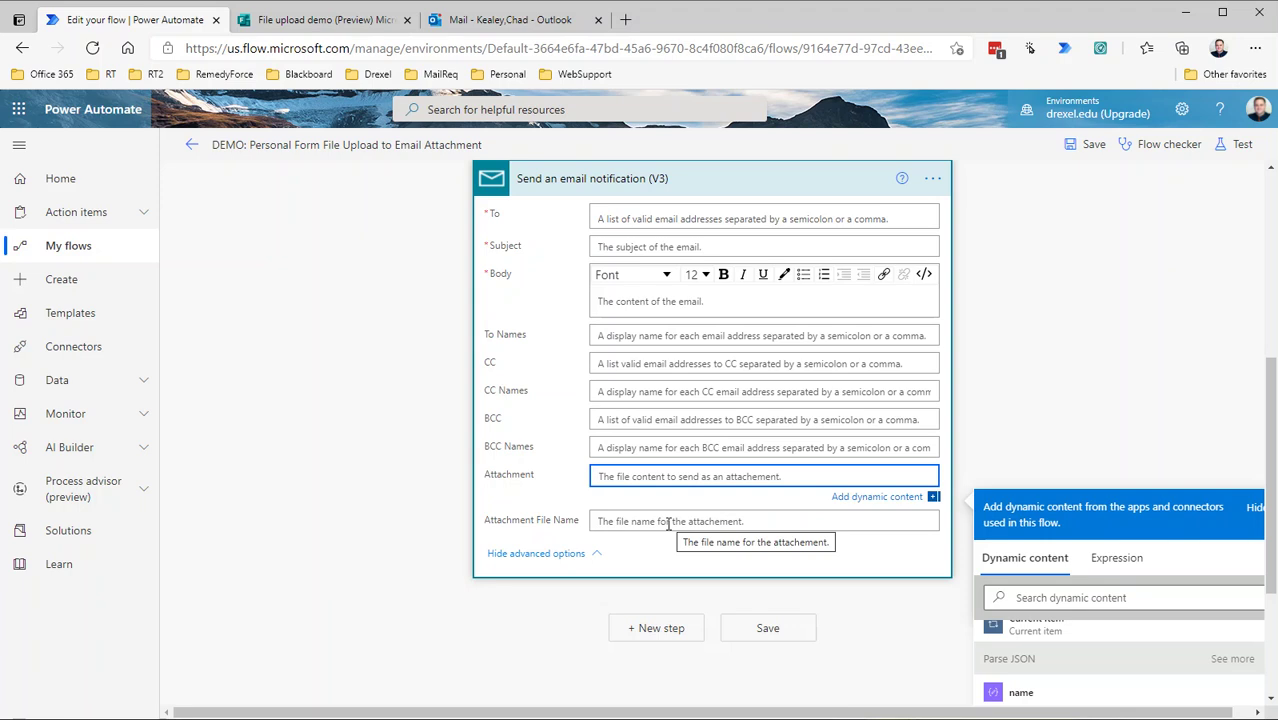
Step: Delete the old email notification step from the flow
click(946, 177)
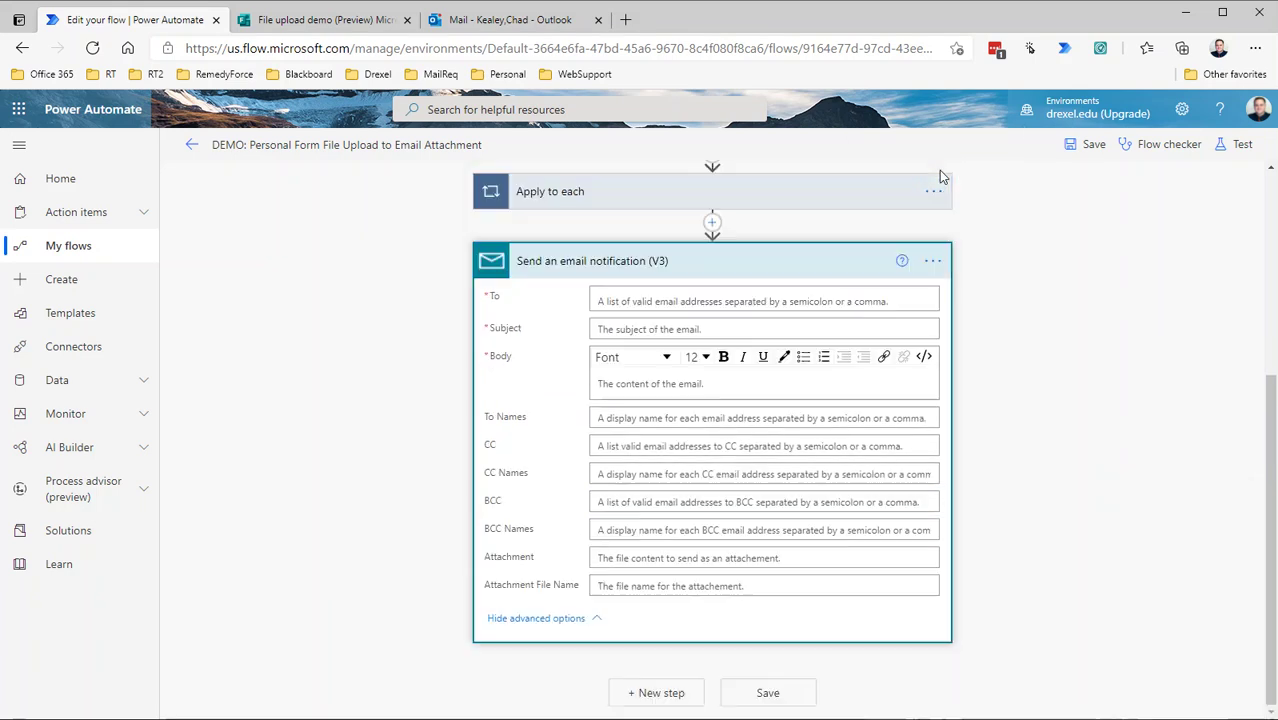
click(932, 260)
click(983, 460)
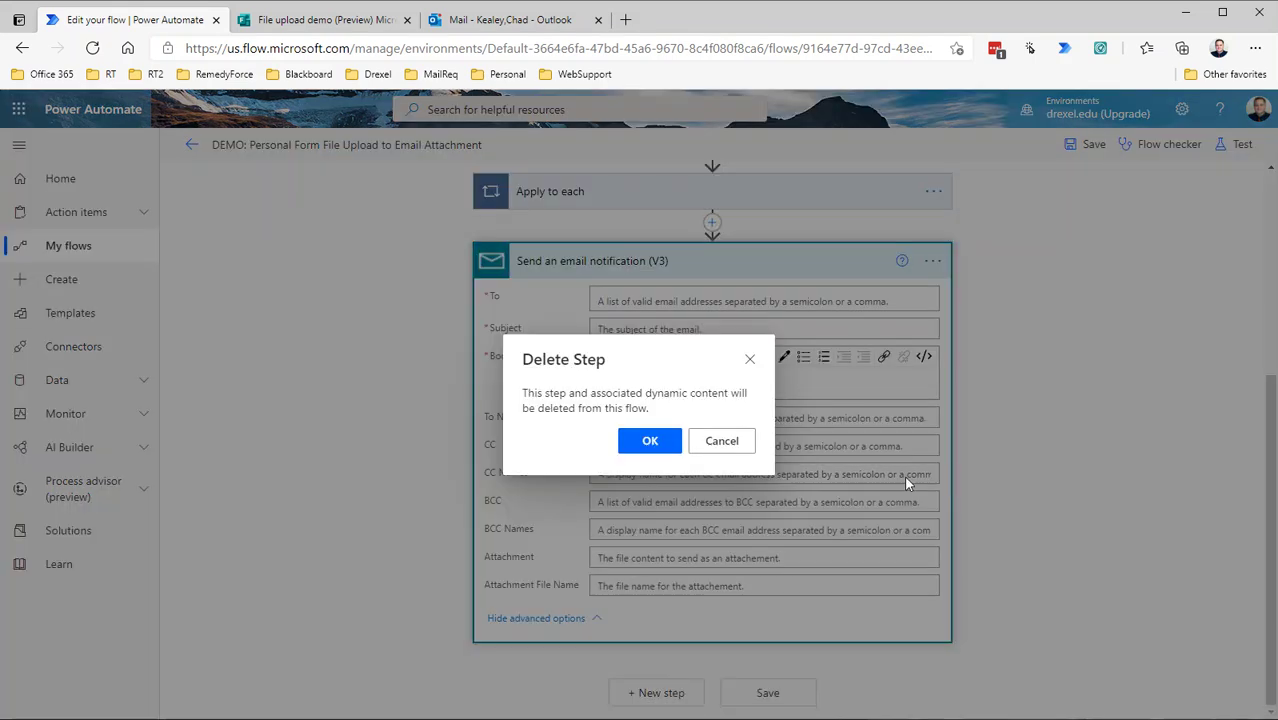
click(650, 441)
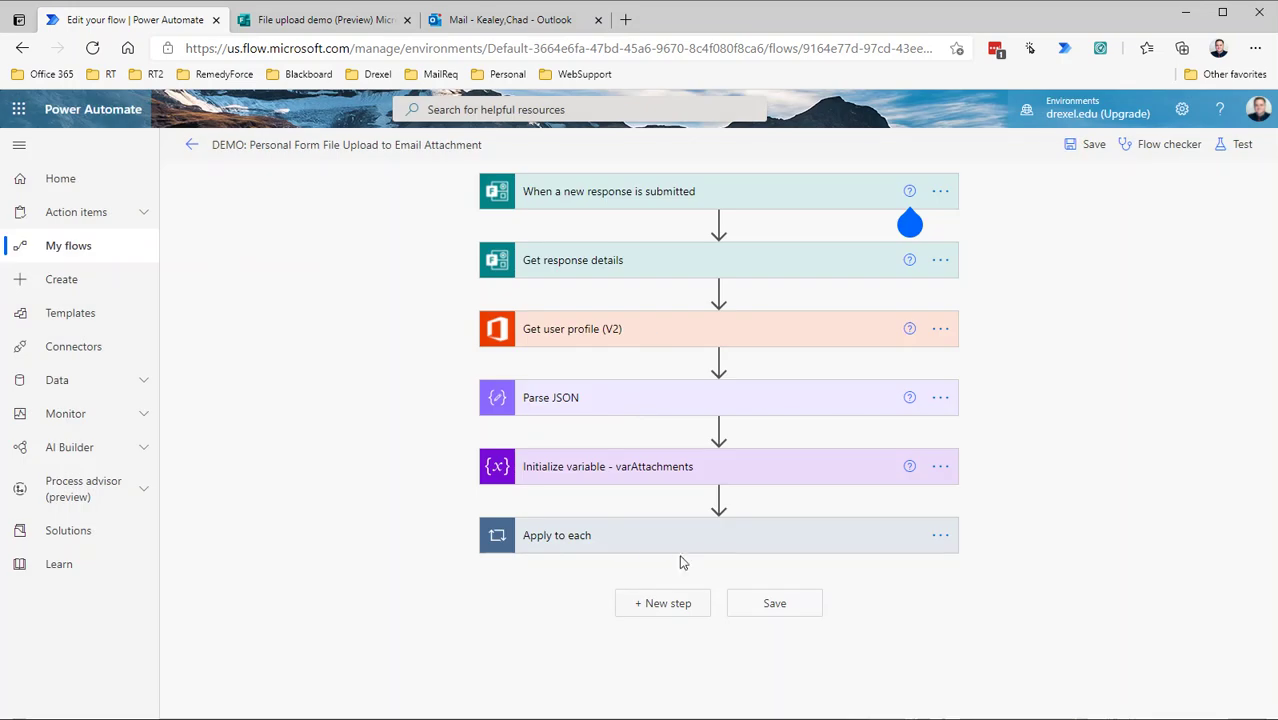
Step: Add an Office 365 Outlook Send an email (V2) step after the Apply to each loop
click(670, 603)
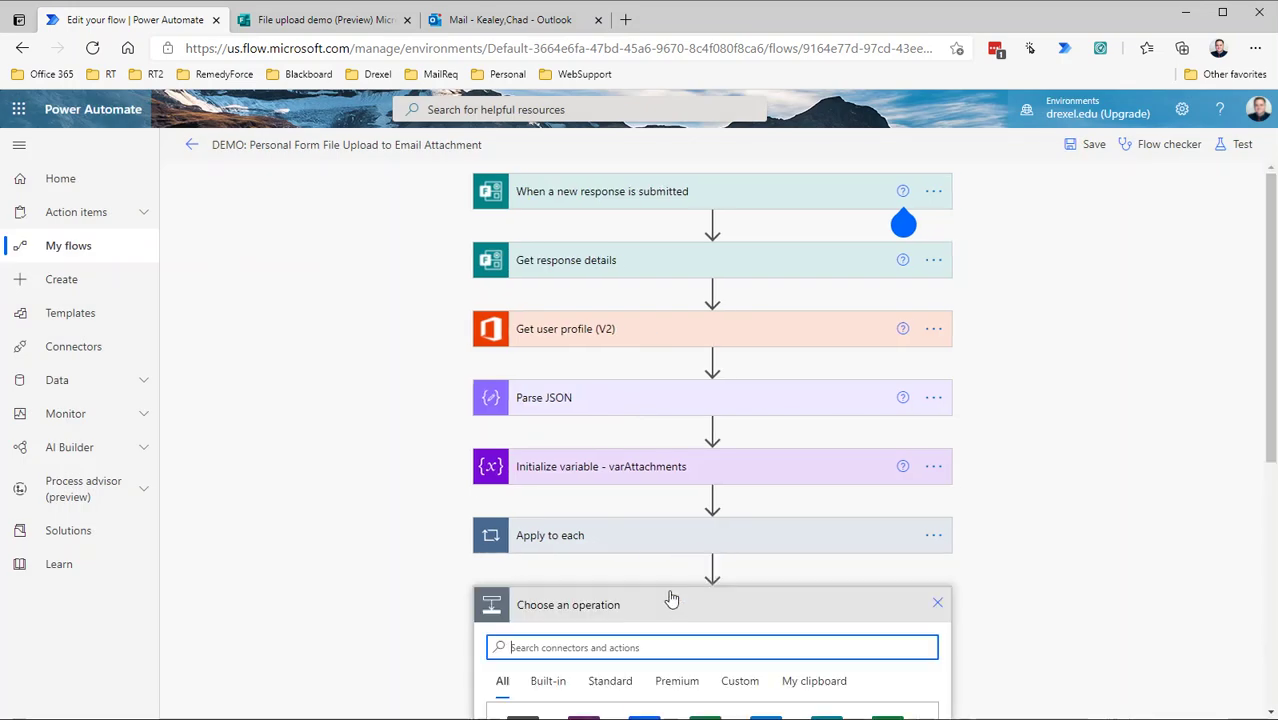
text(send email)
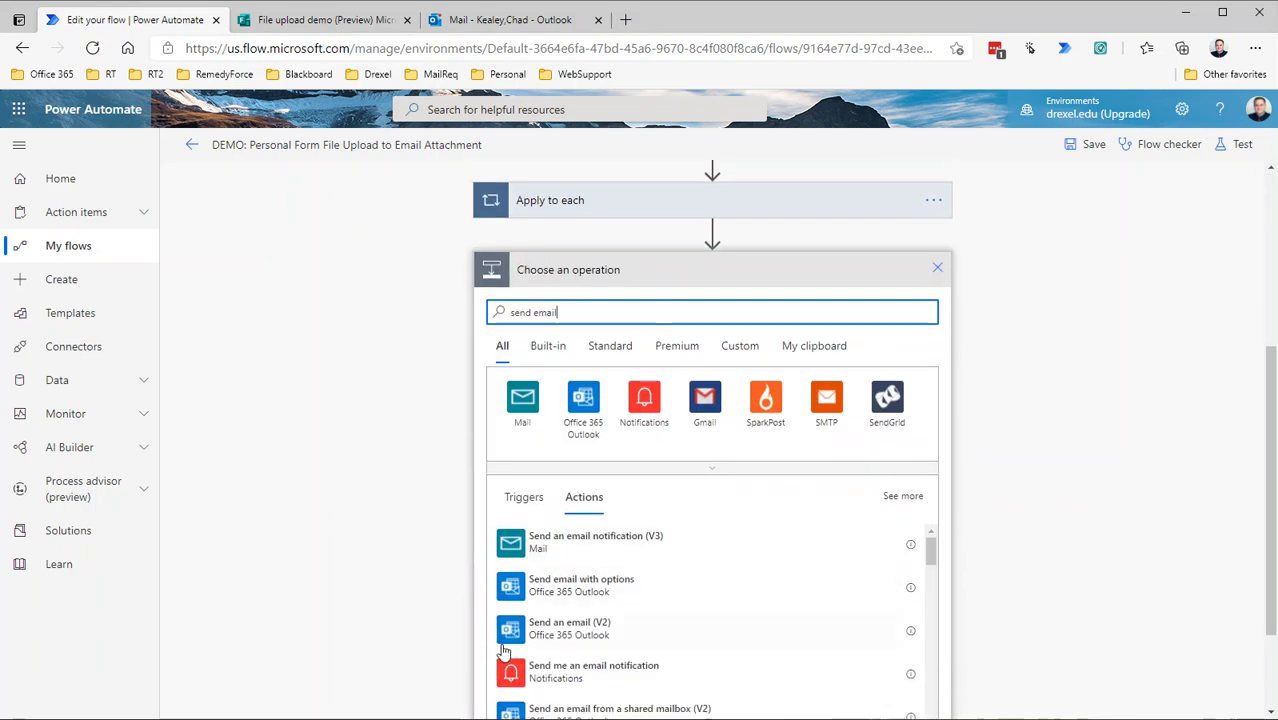
click(556, 638)
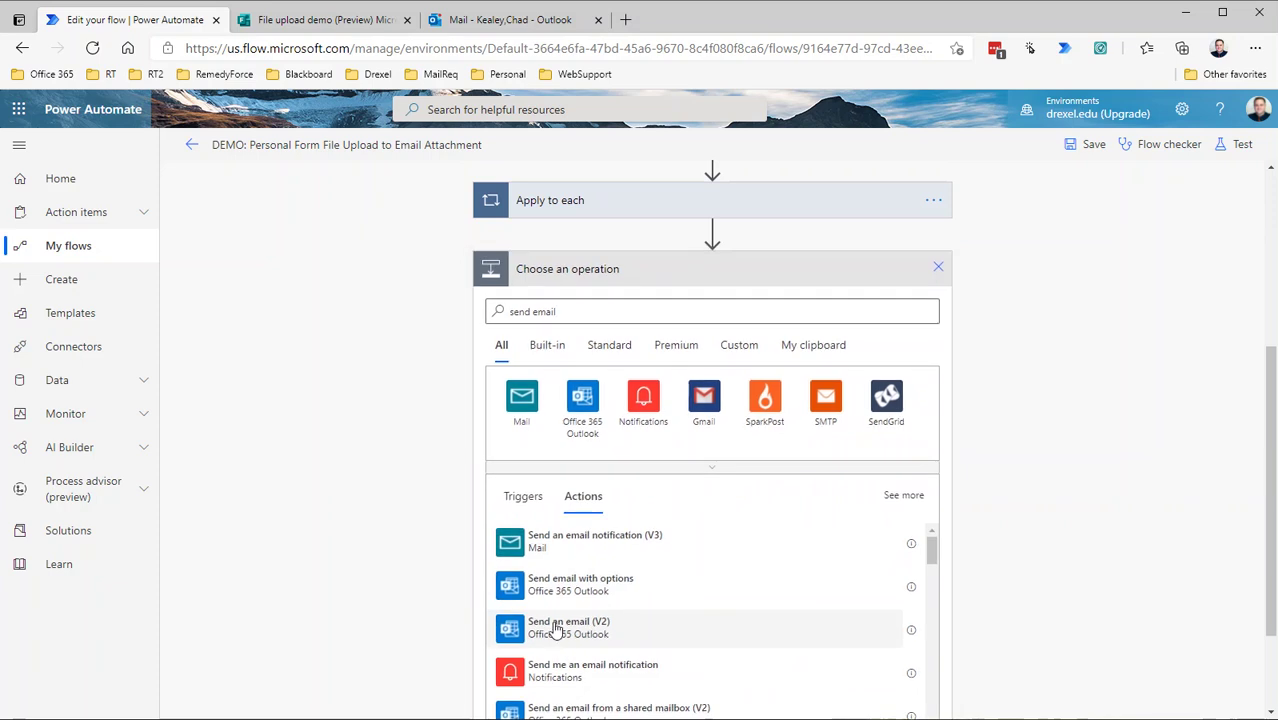
click(622, 495)
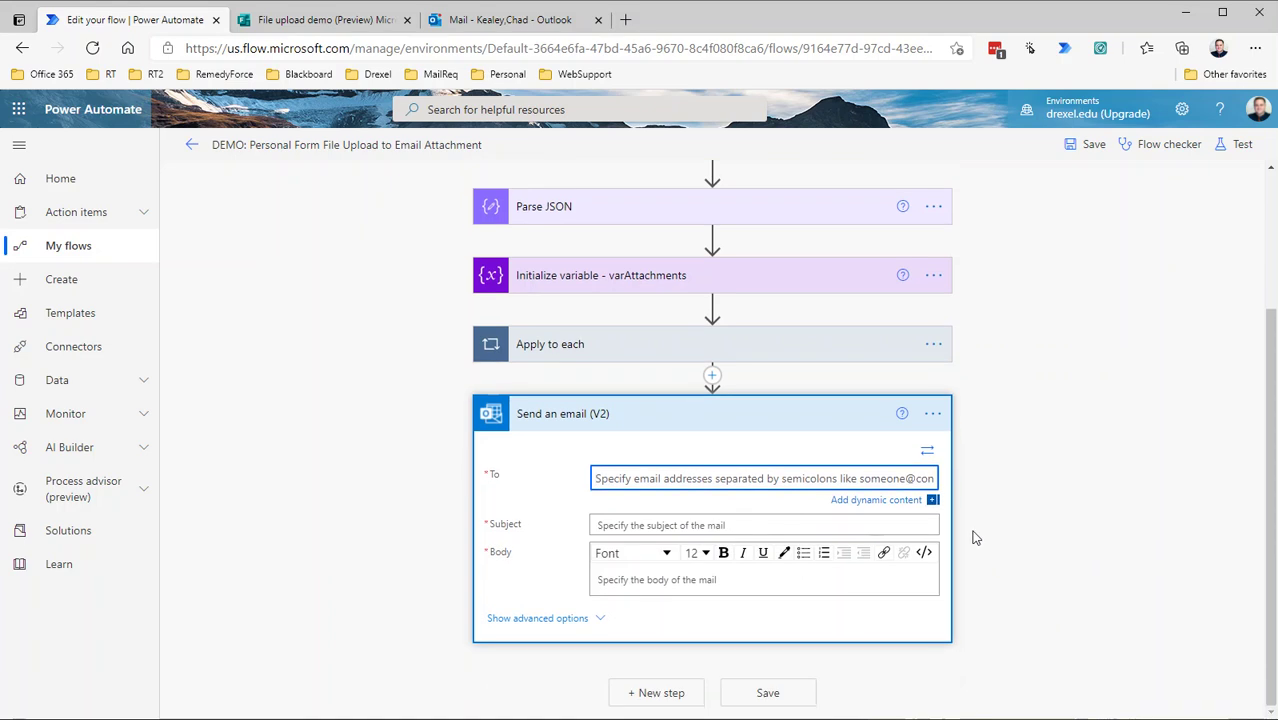
Step: Set the email's To field to the Mail value from Get user profile (V2)
click(858, 502)
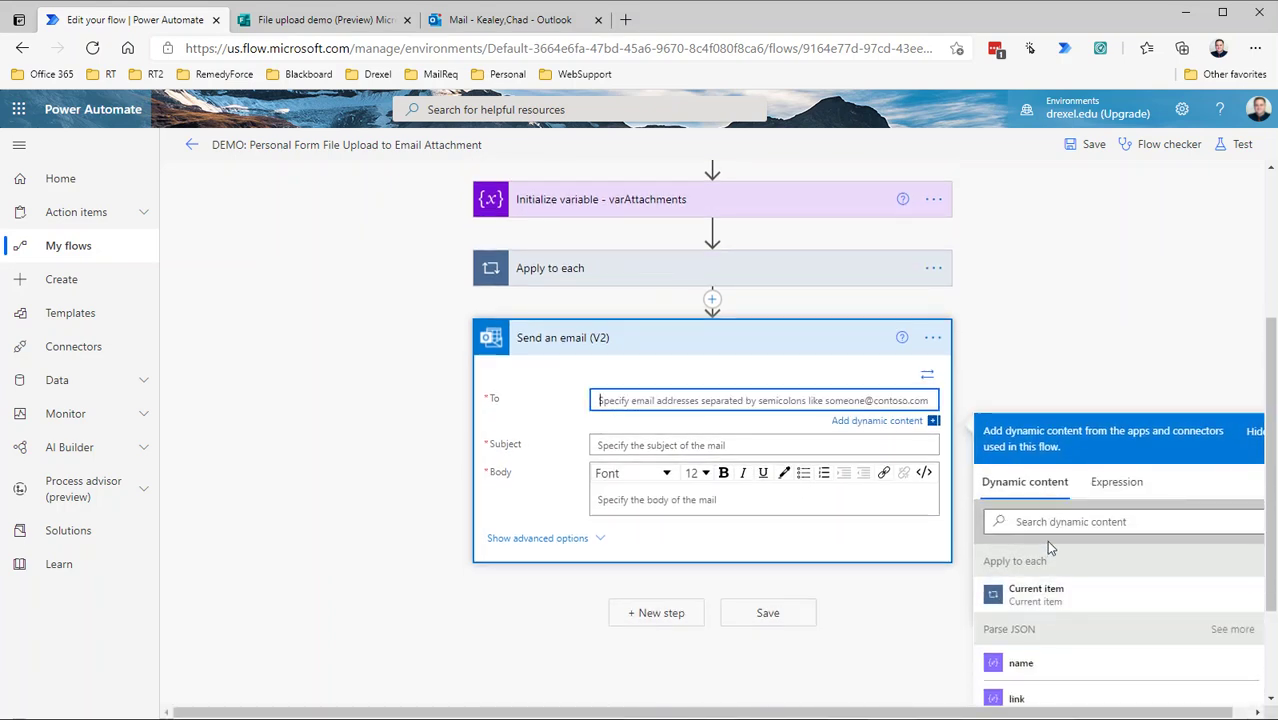
click(1051, 522)
text(mail)
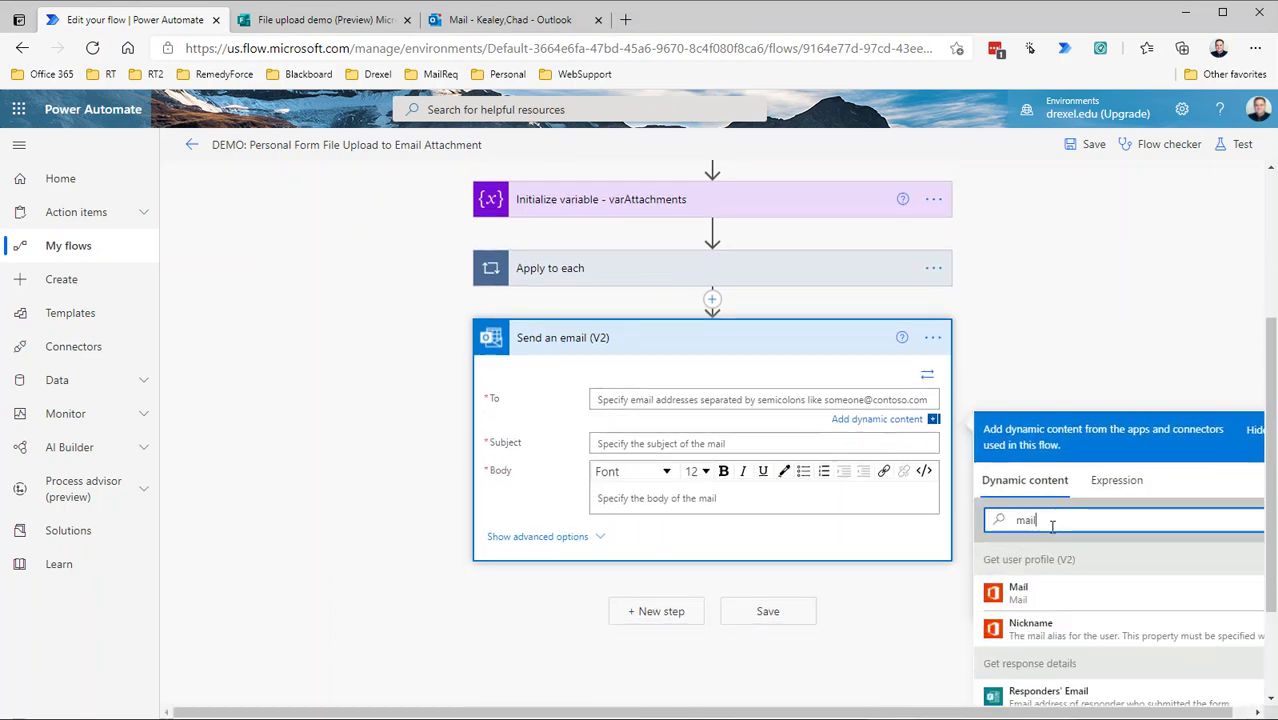
click(1018, 598)
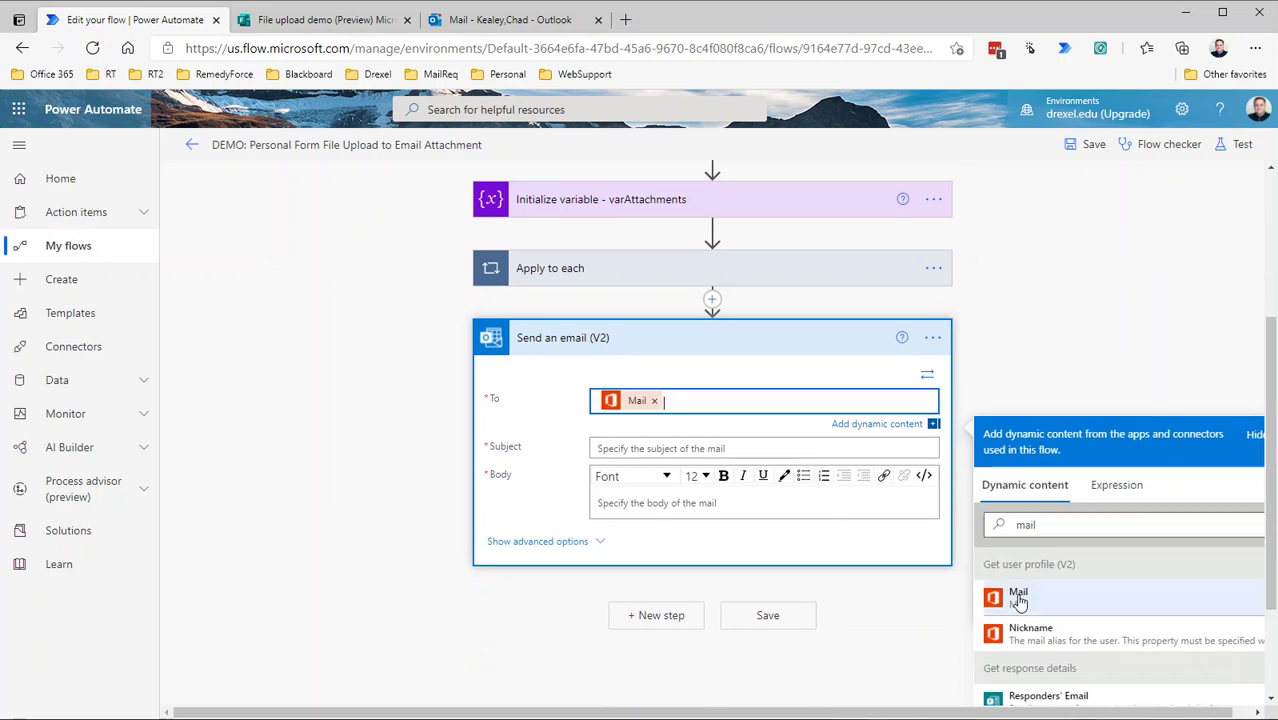
Step: Enter subject 'Here is your file' and body 'Thanks for attaching this file'
click(643, 437)
click(643, 446)
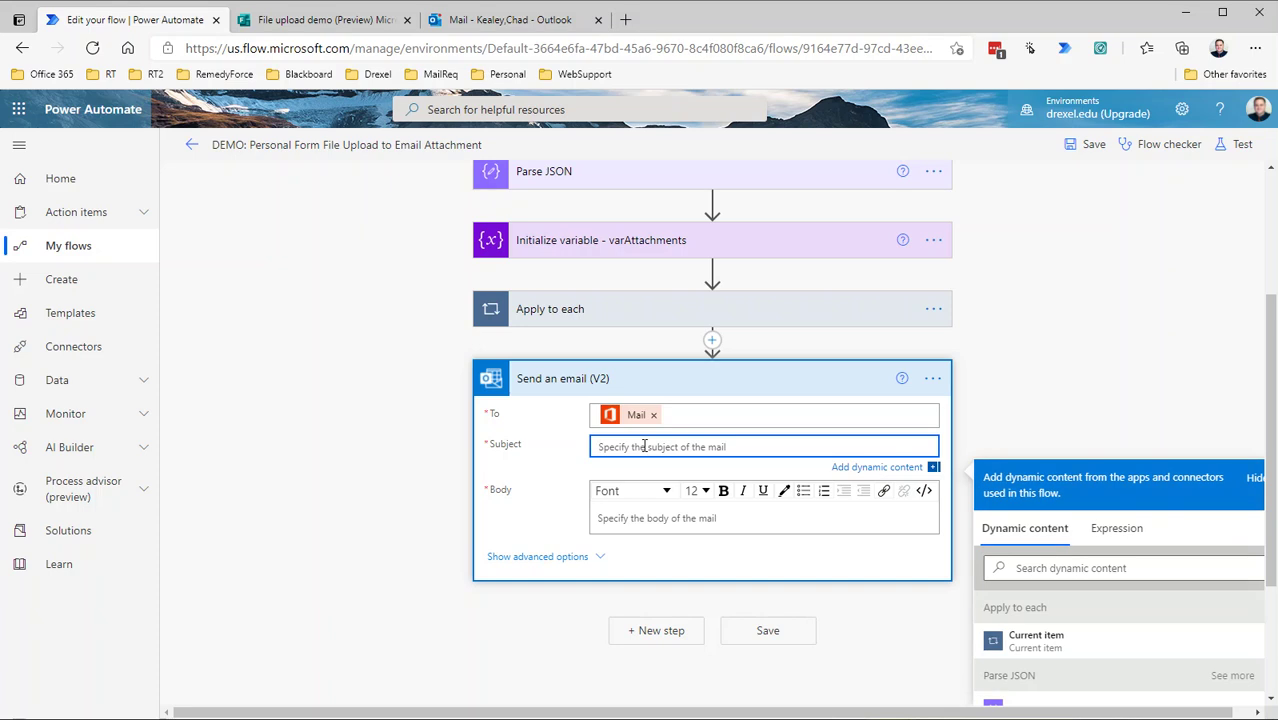
text(Here is your file)
click(627, 517)
text(Thanks for attaching this file.)
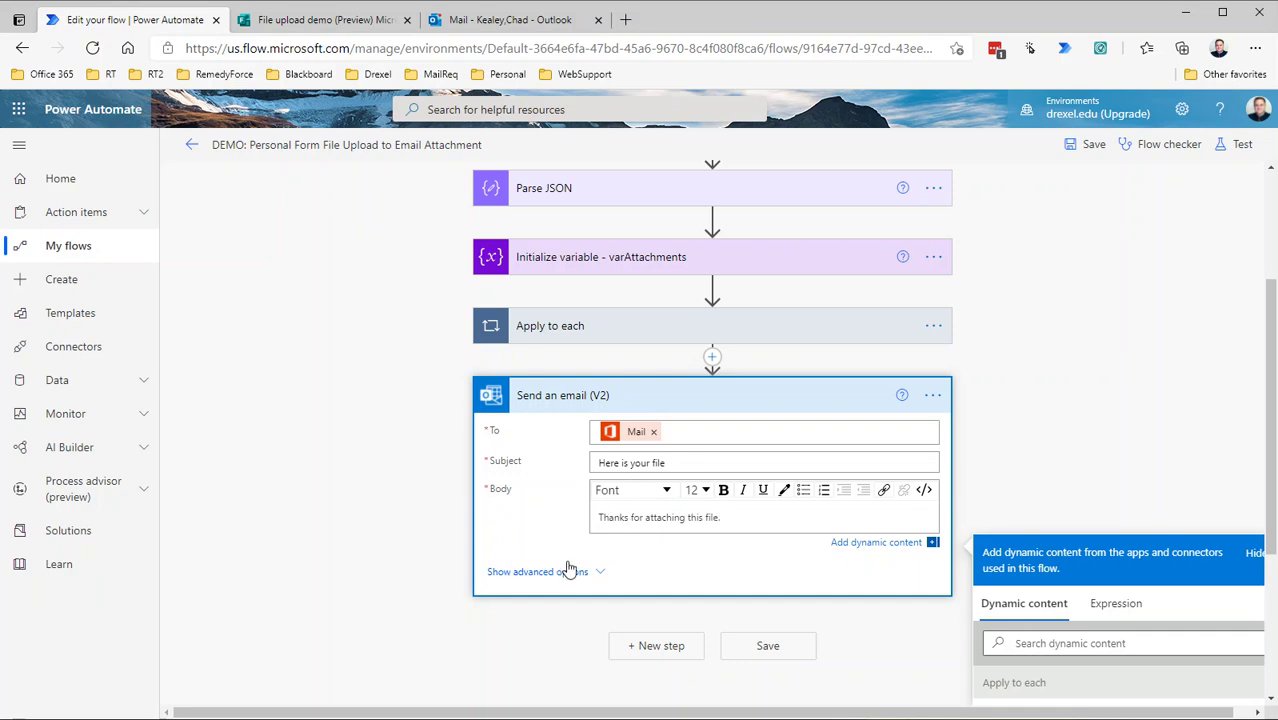
Step: Reveal the Send an email (V2) advanced options, including the Attachments Name and Content fields
click(565, 570)
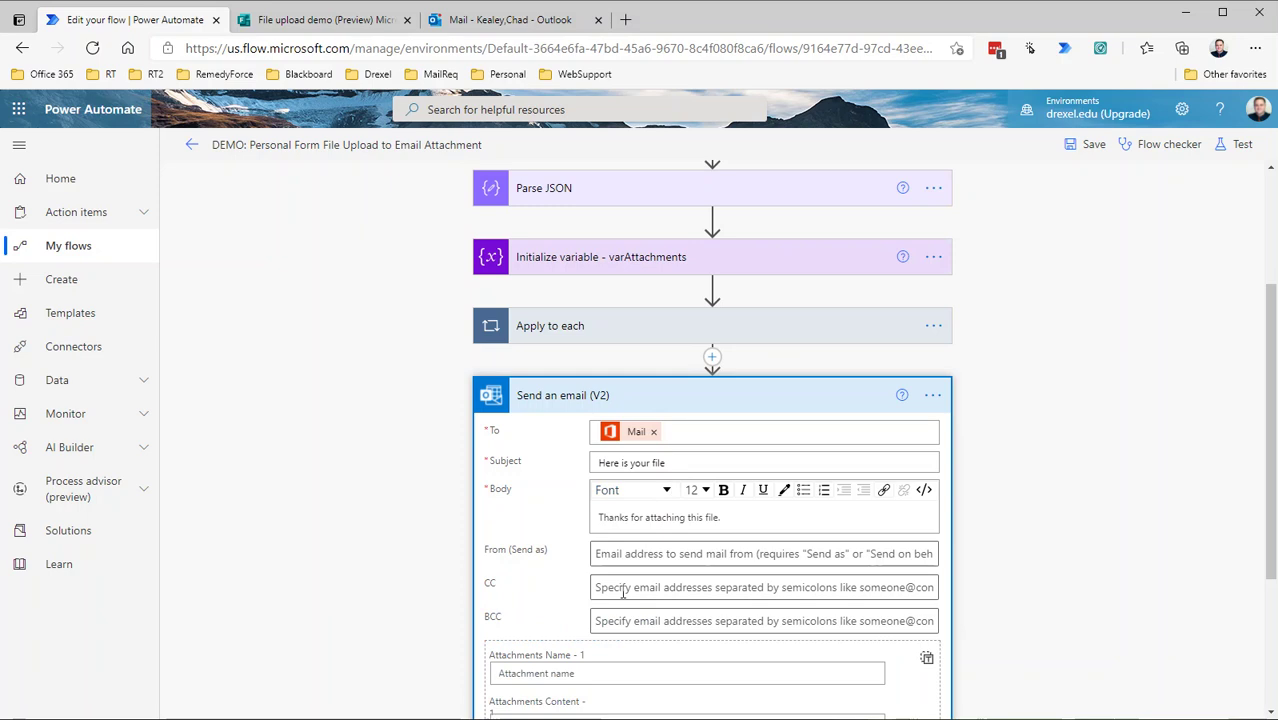
scroll(484, 562, down, 3)
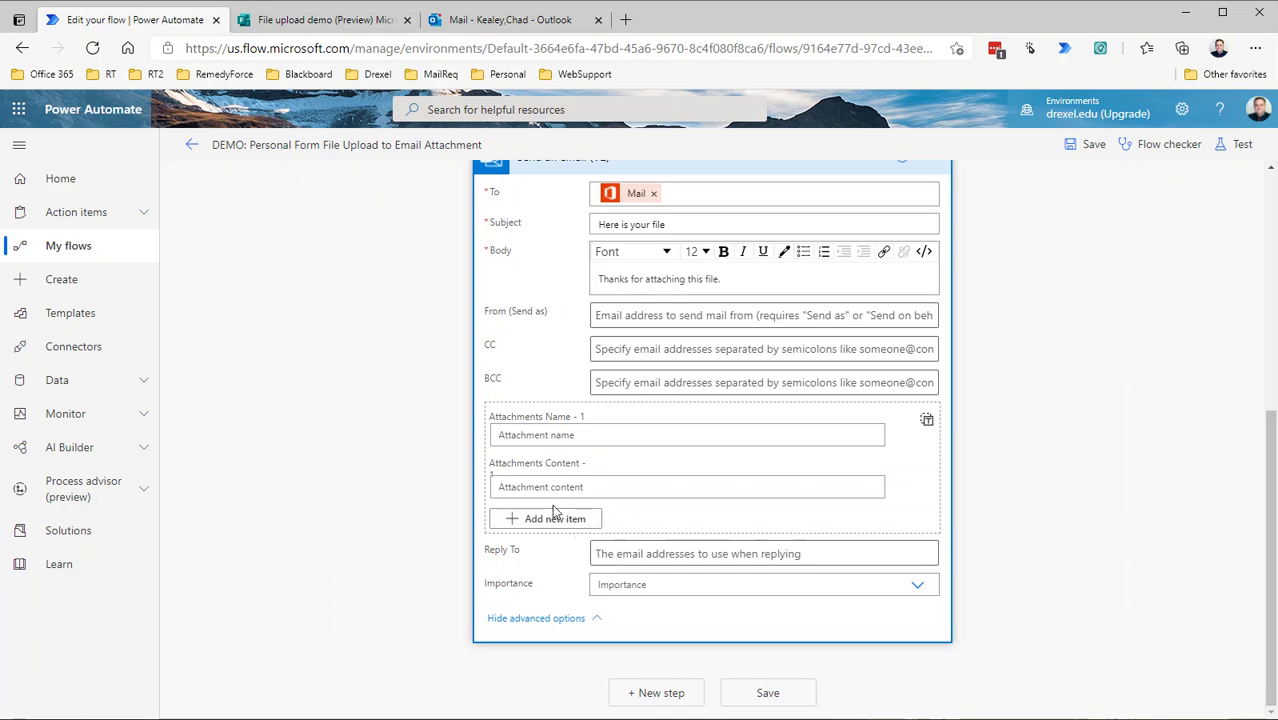
click(542, 434)
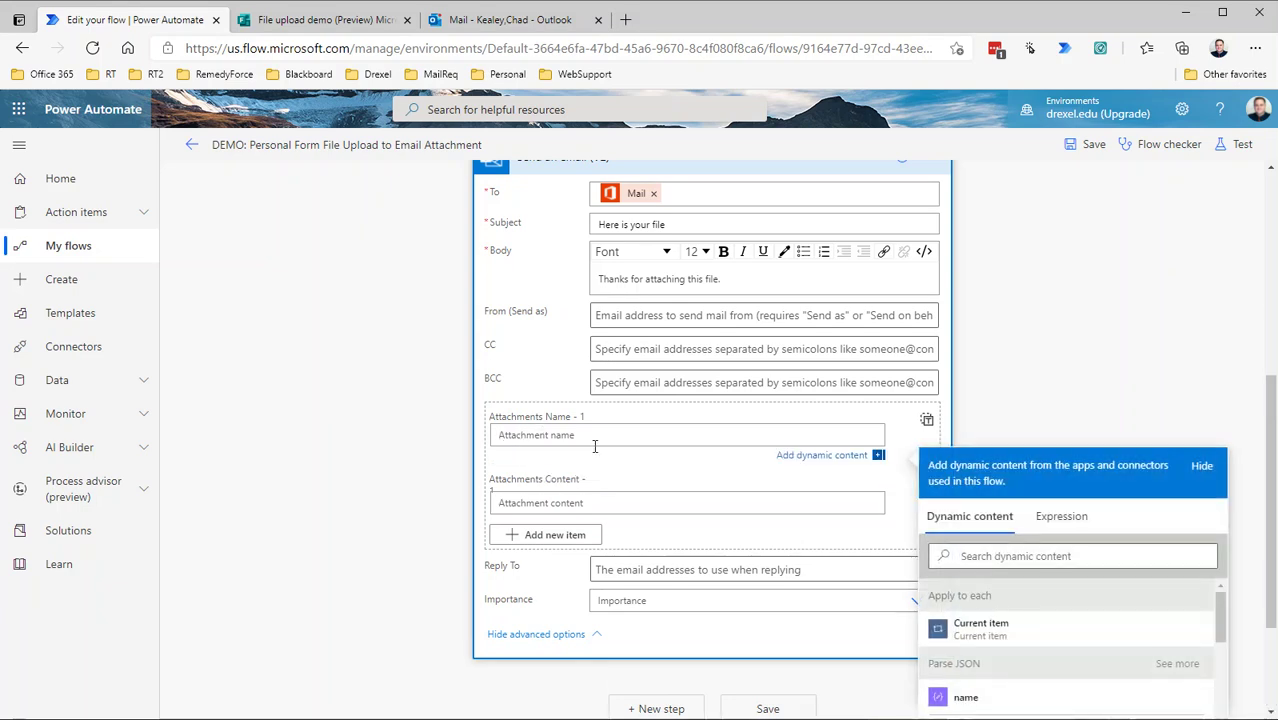
Step: Use varAttachments as the entire Attachments array, set Importance to Normal, and save the flow
click(927, 425)
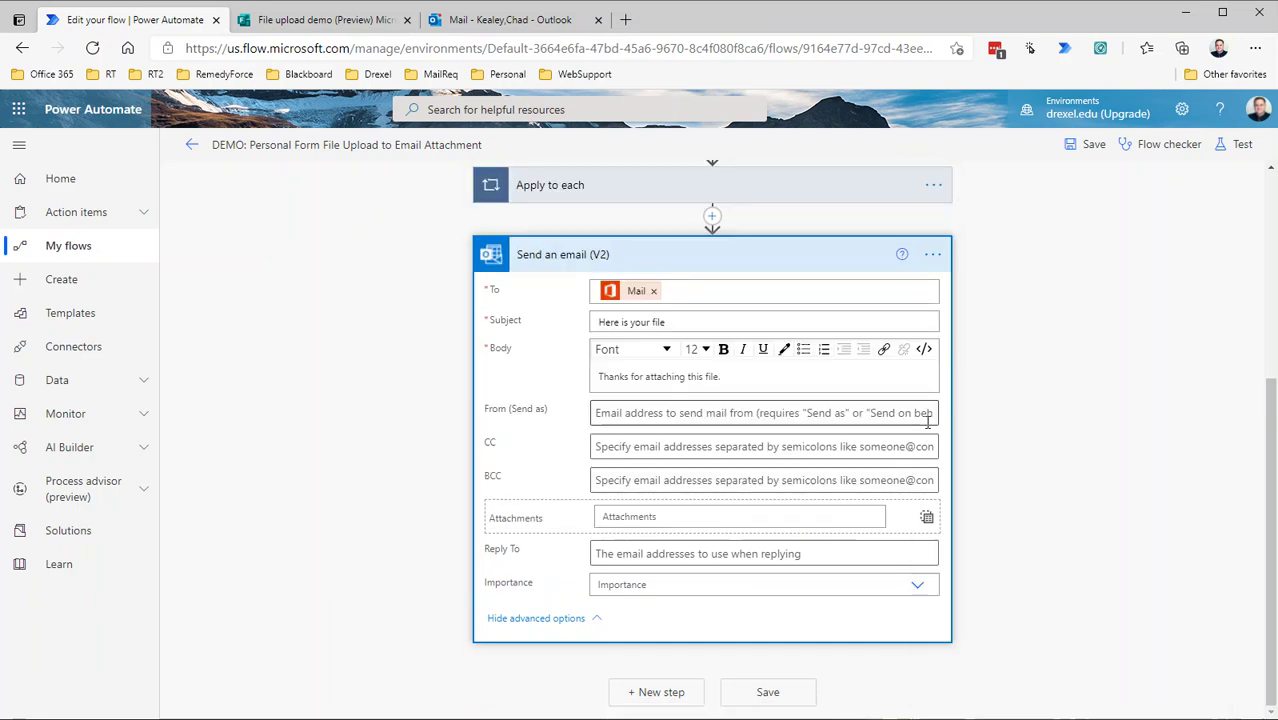
click(726, 511)
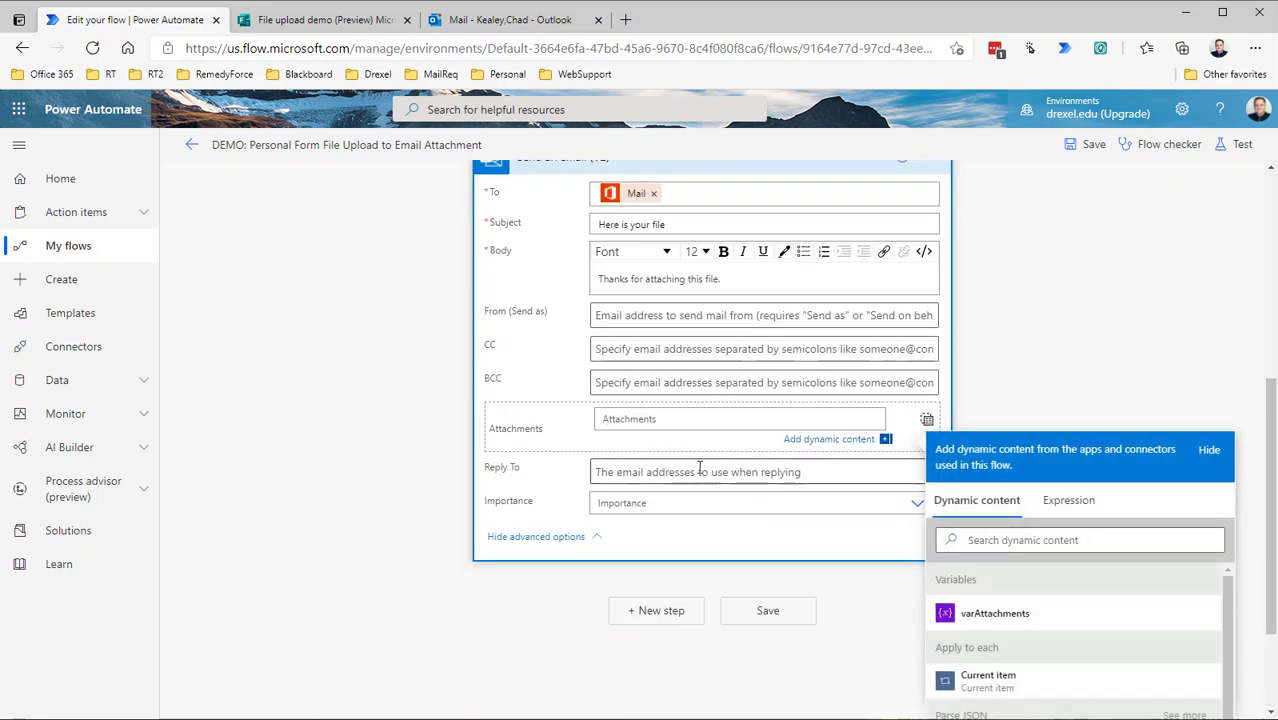
click(965, 619)
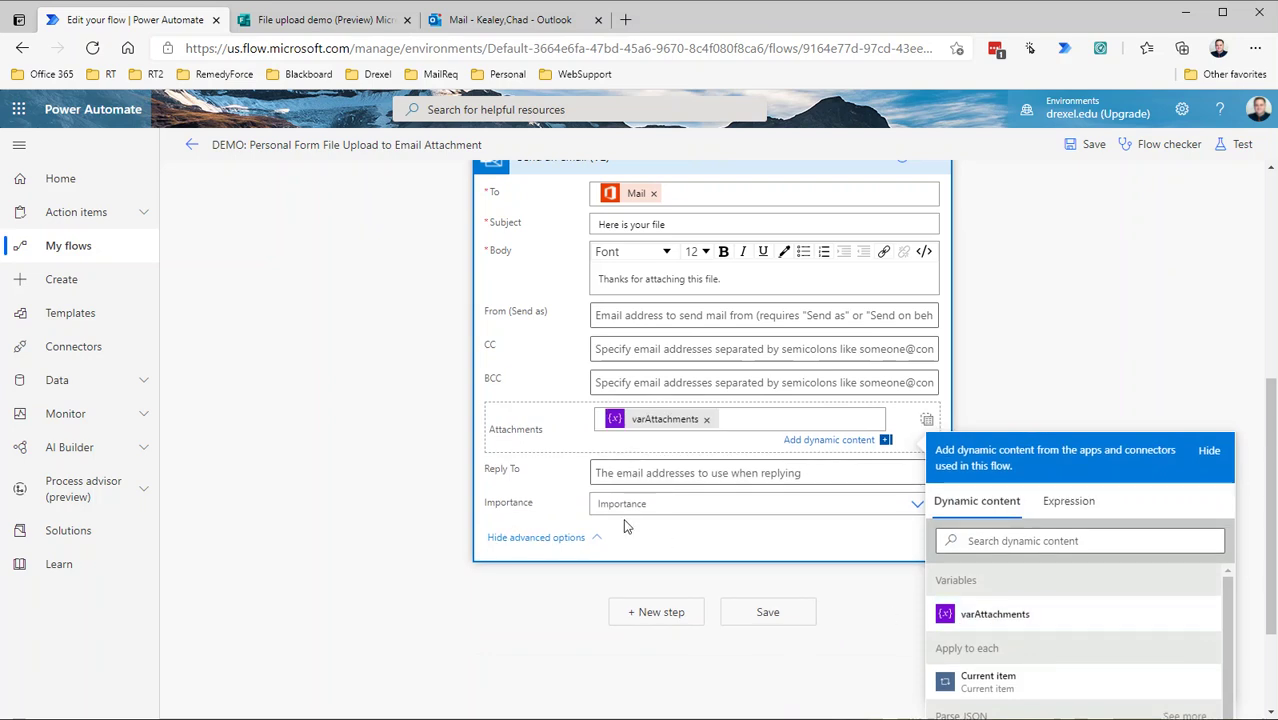
click(714, 504)
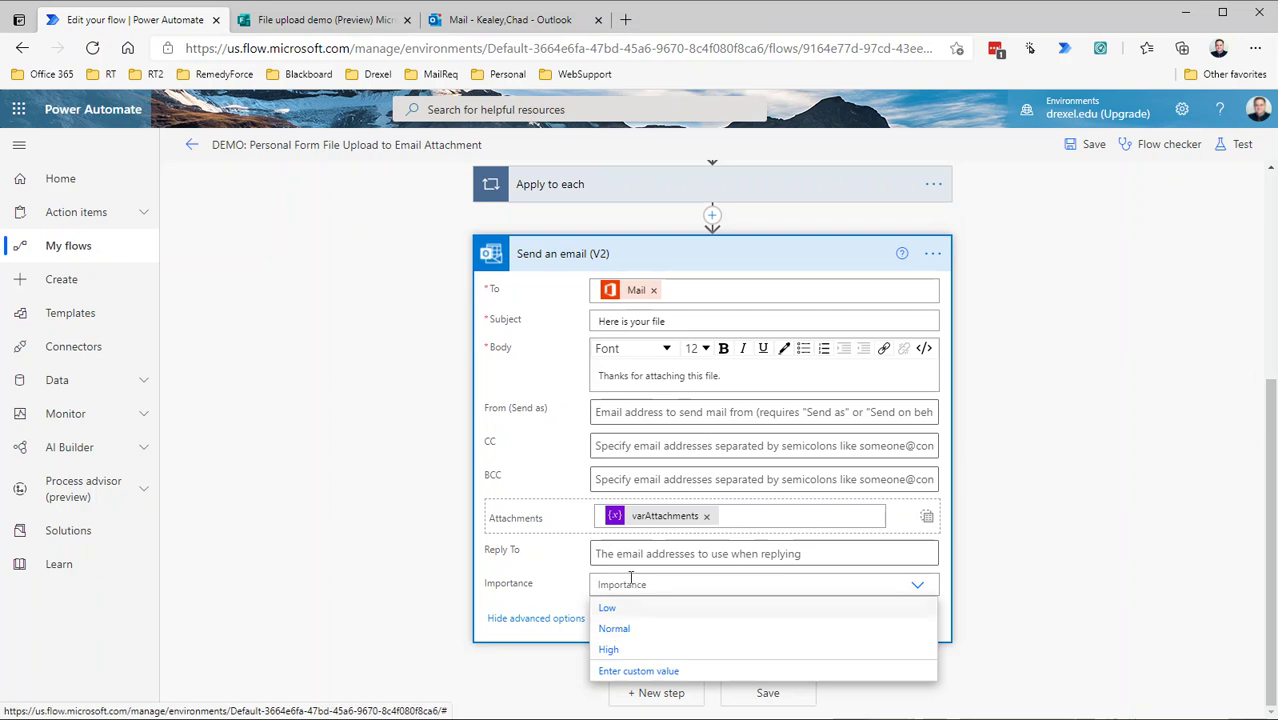
click(625, 636)
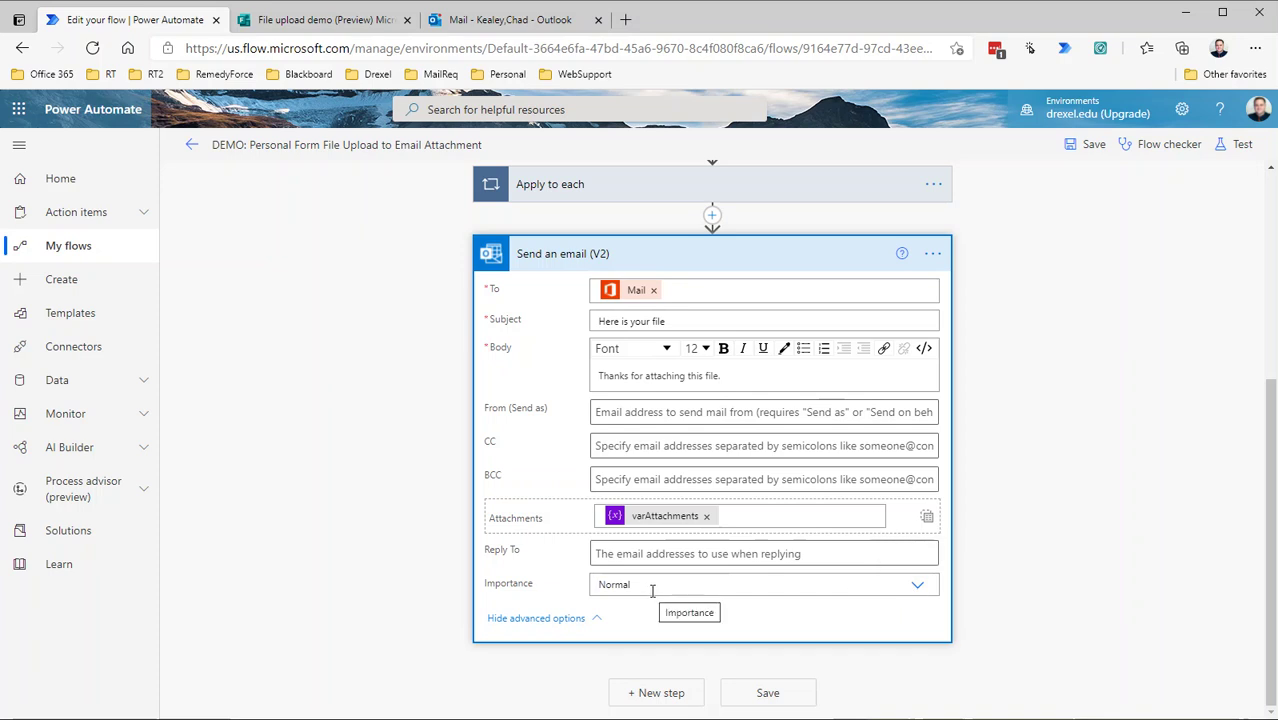
click(1087, 148)
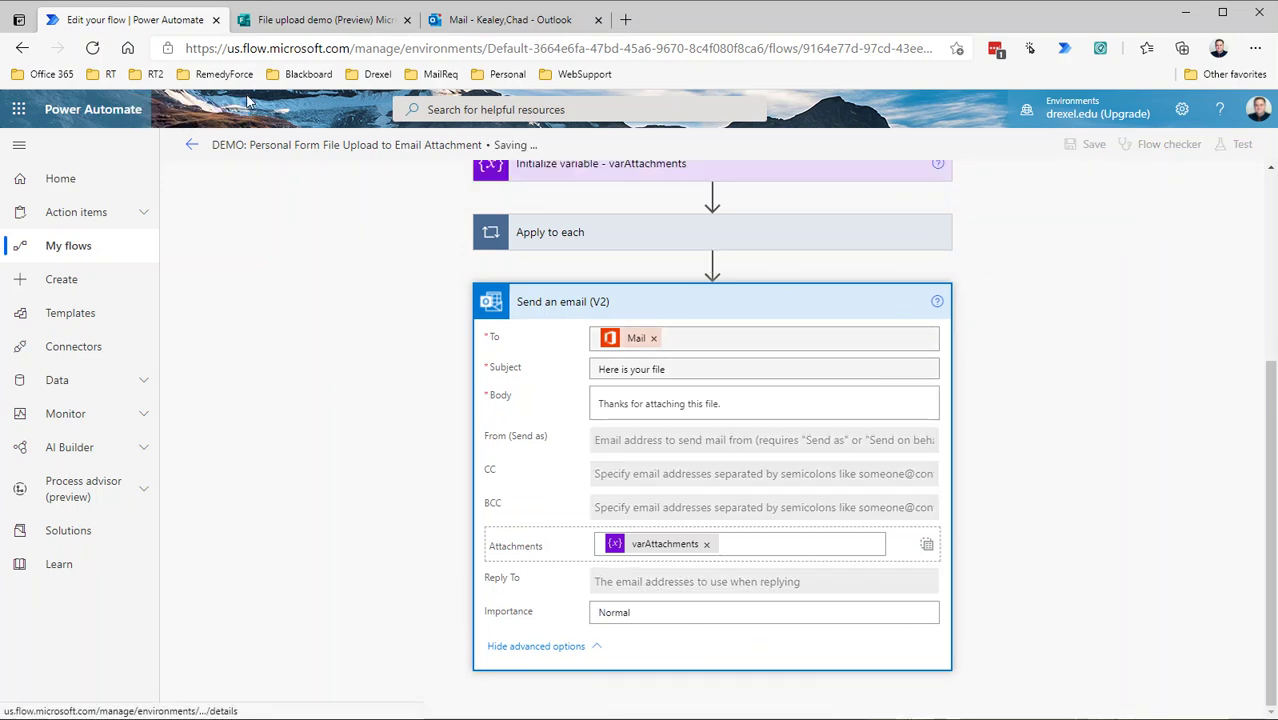
Step: Start another File upload demo response and answer 'blah blah blah'
click(330, 20)
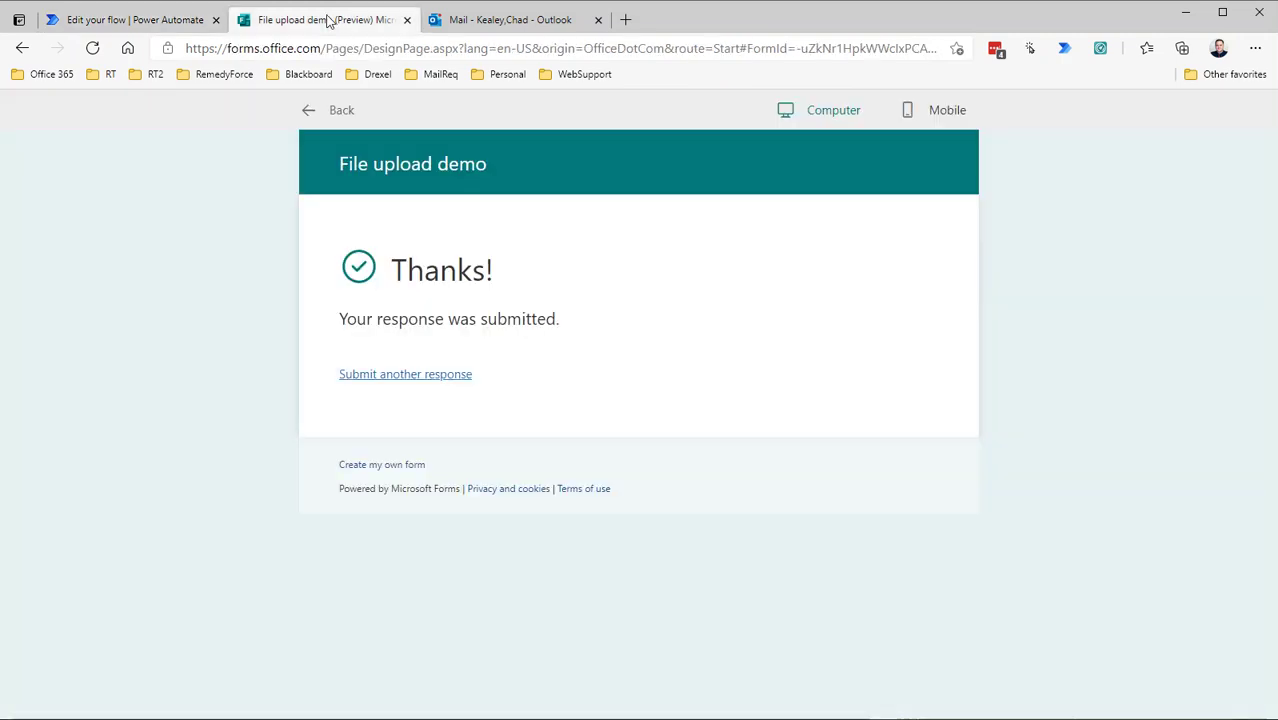
click(402, 380)
click(407, 394)
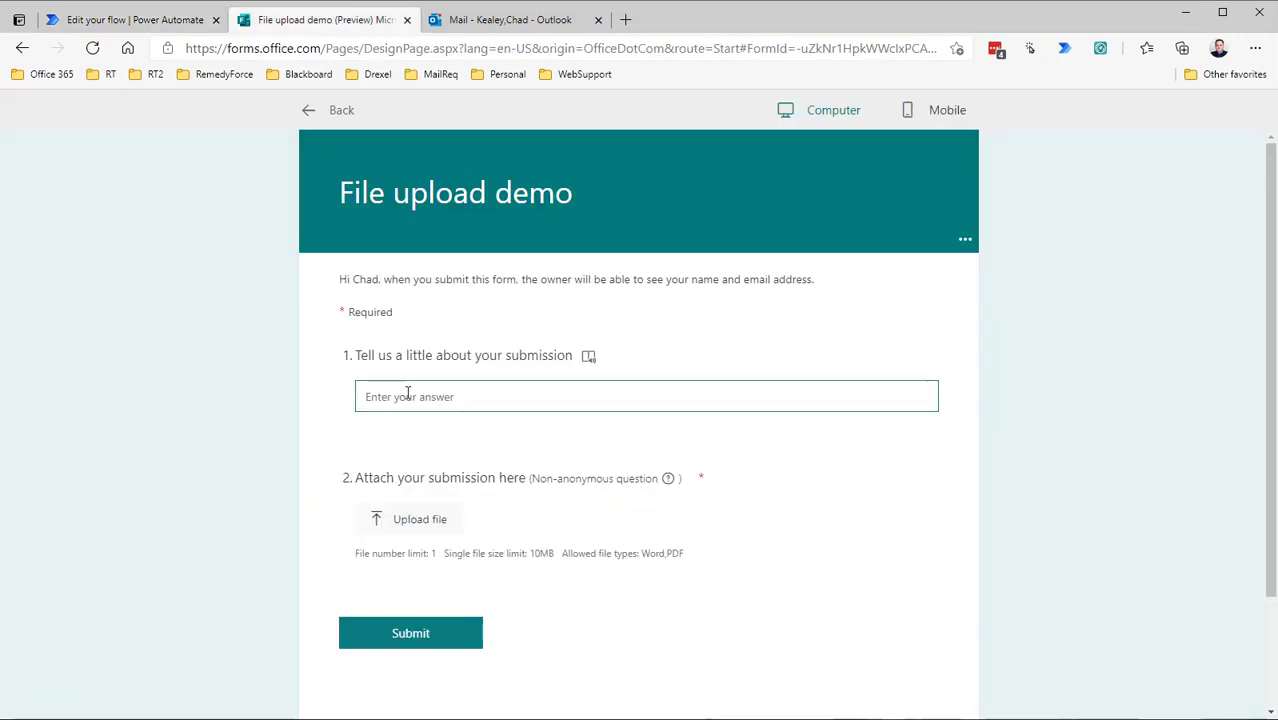
text(blah blah blah)
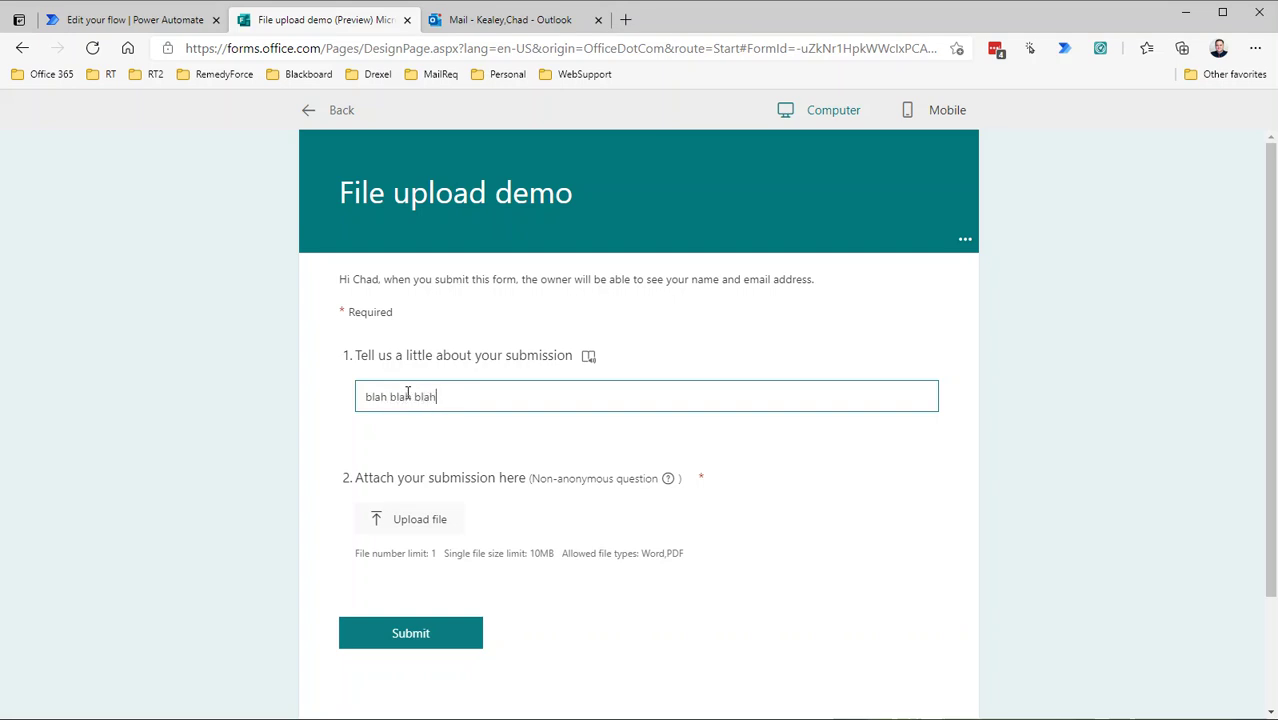
Step: Attach Leasing Agreement.docx to the response and submit it
click(411, 525)
scroll(262, 235, down, 15)
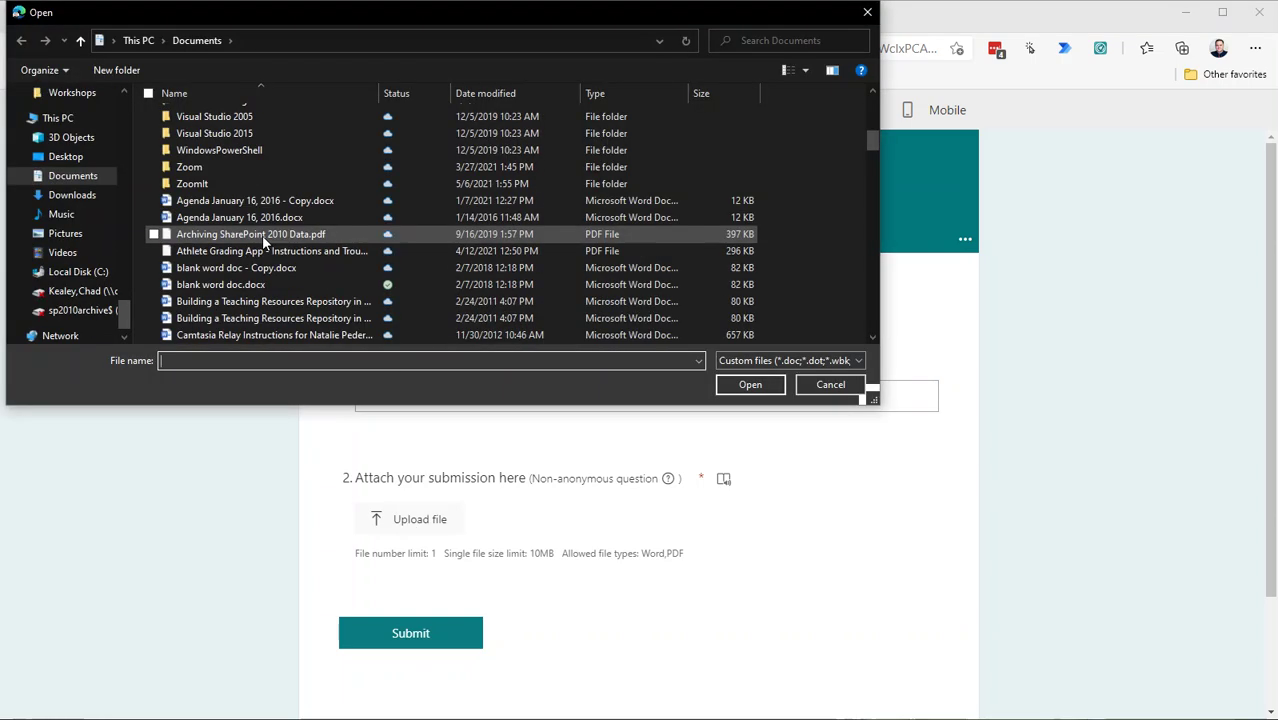
scroll(246, 240, down, 10)
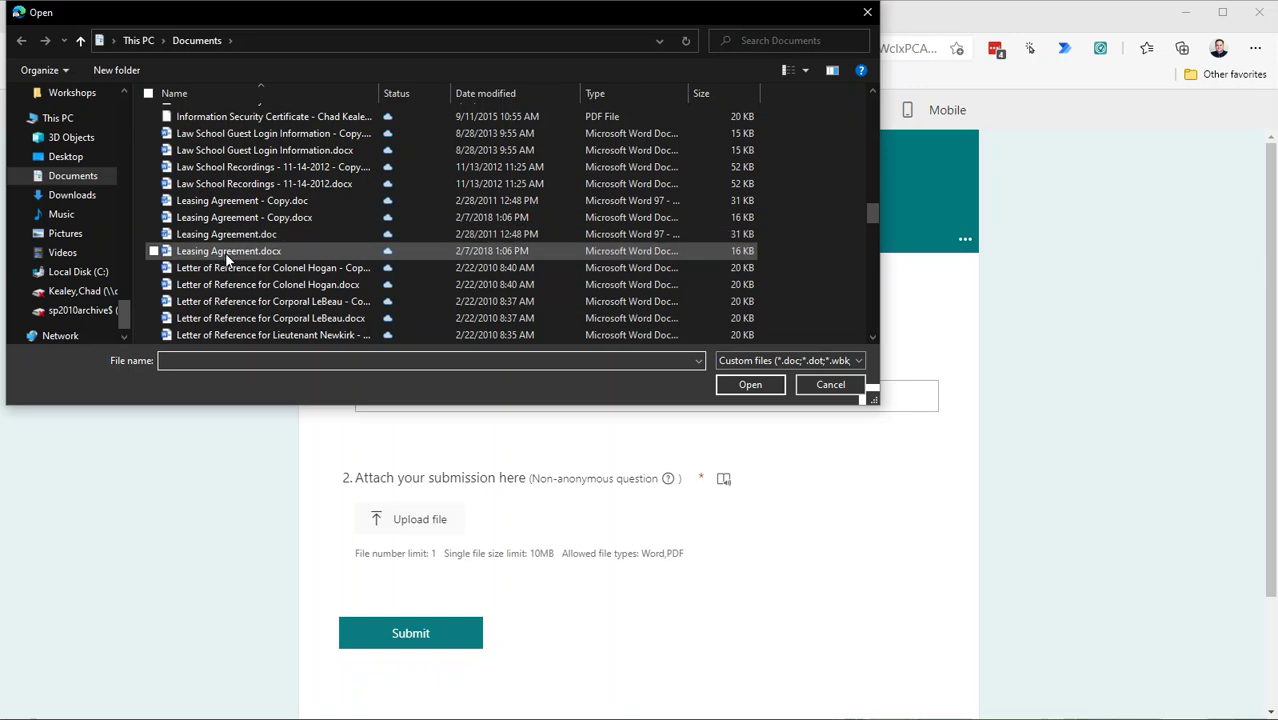
click(228, 256)
click(750, 385)
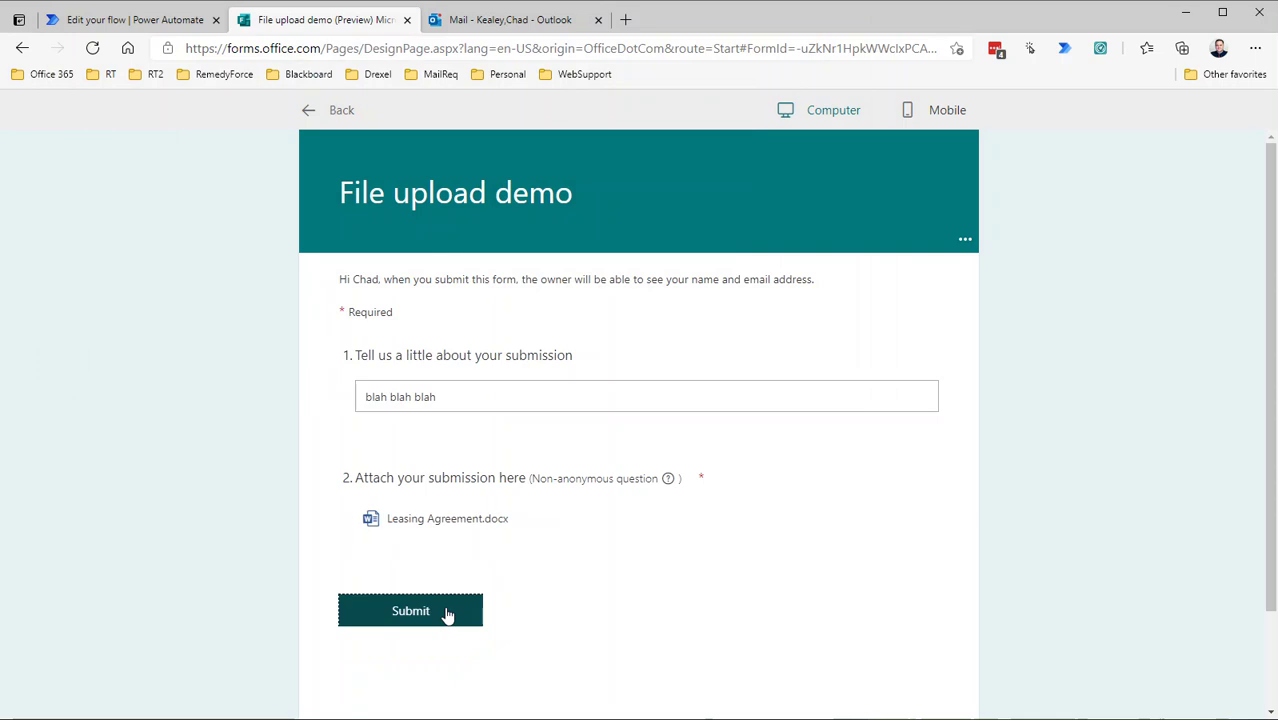
click(445, 612)
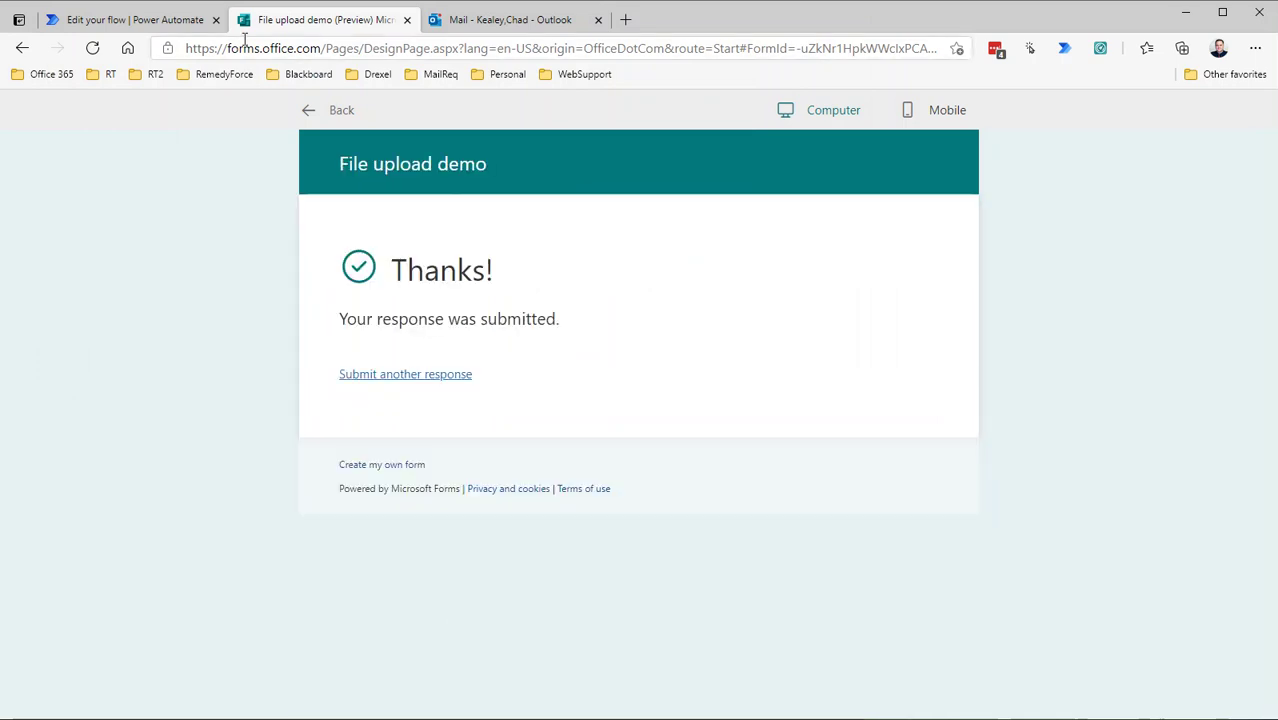
Step: Open the newest flow run and view Send an email (V2) inputs with the Leasing Agreement attachment
click(131, 22)
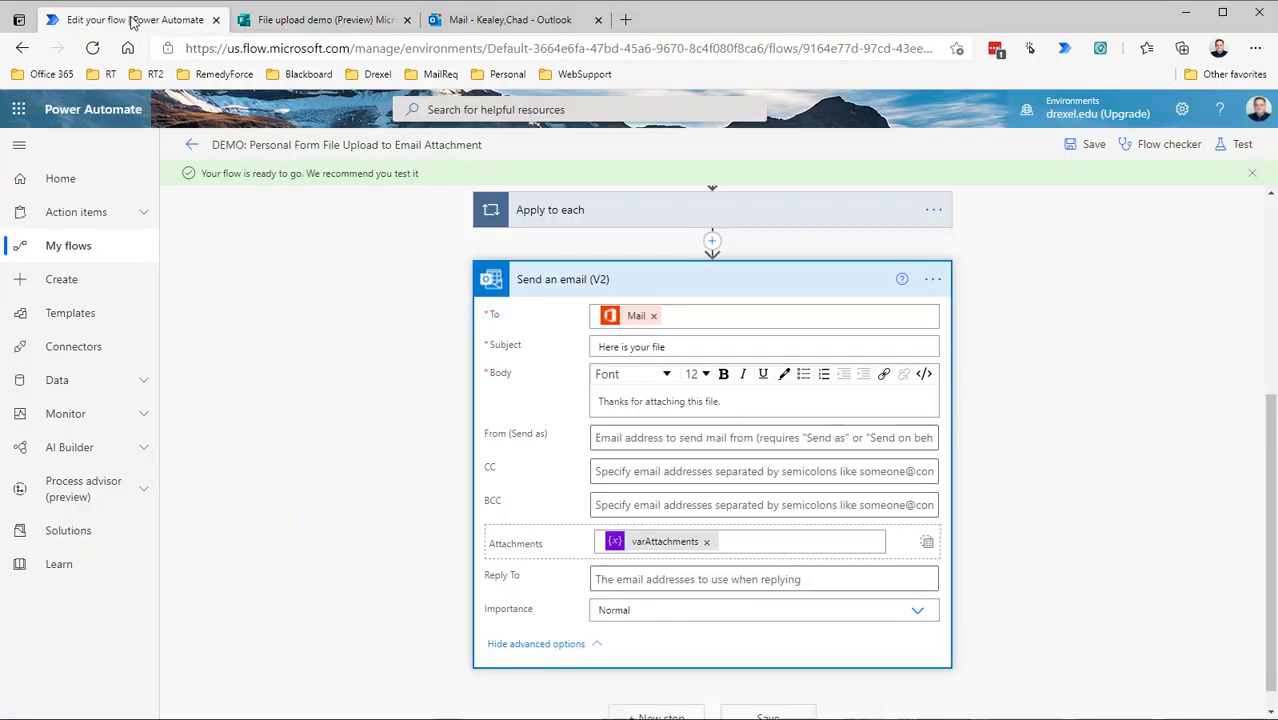
click(189, 147)
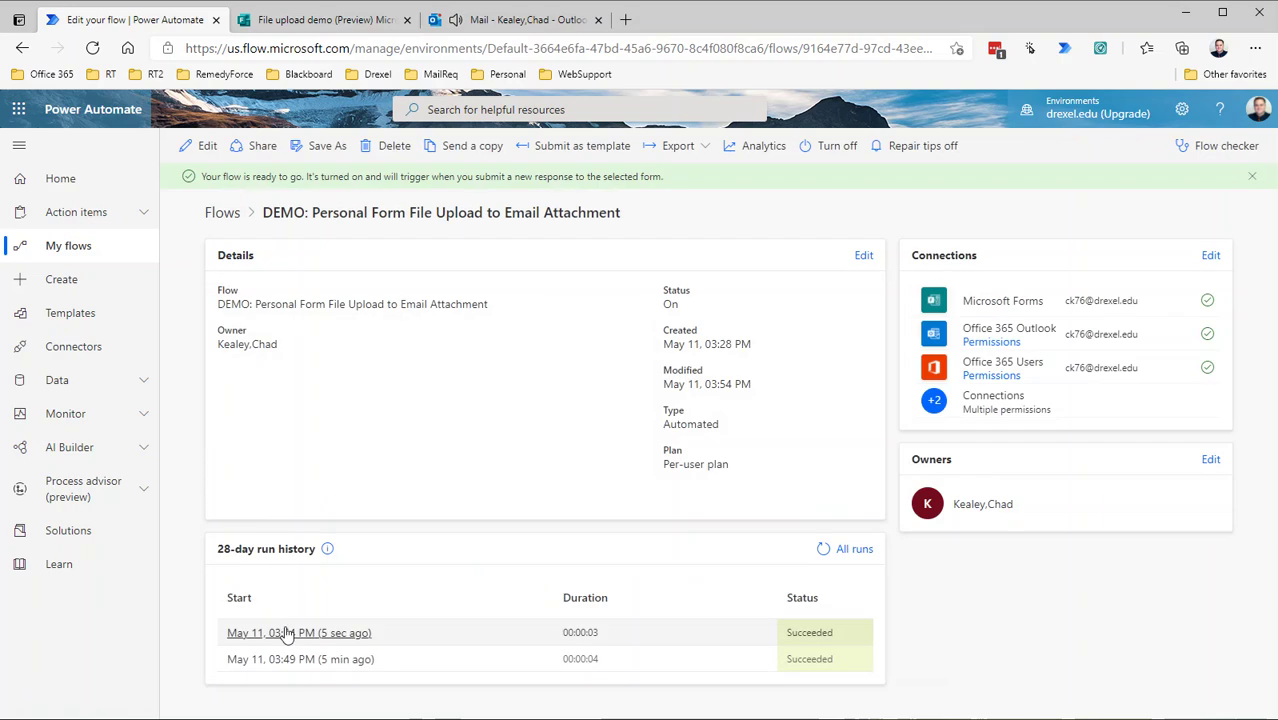
click(324, 633)
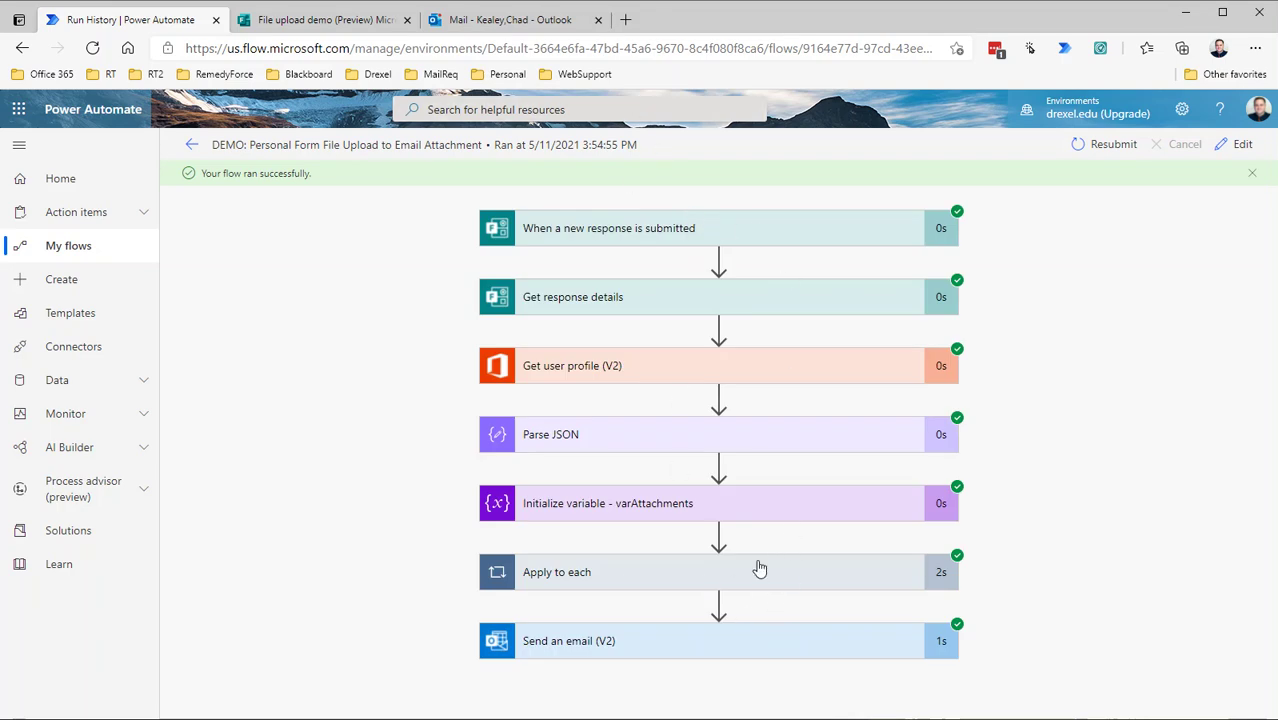
click(801, 628)
scroll(800, 460, down, 4)
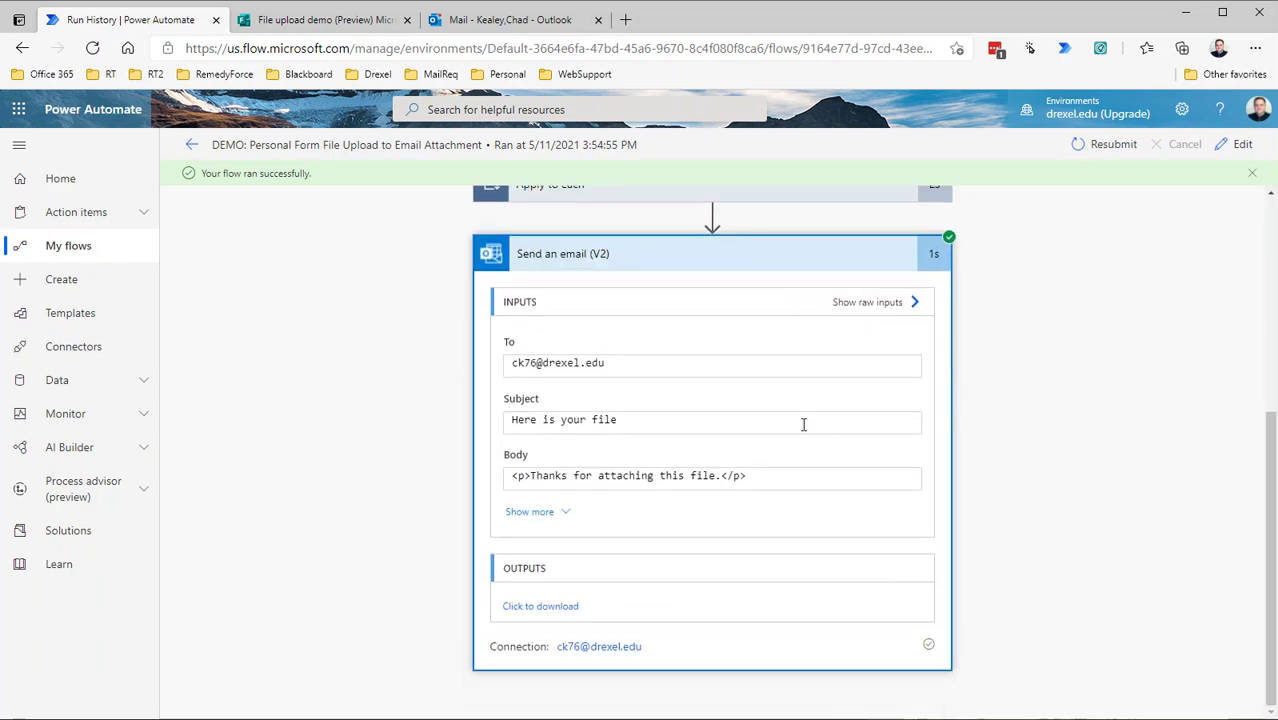
click(543, 518)
scroll(545, 522, down, 2)
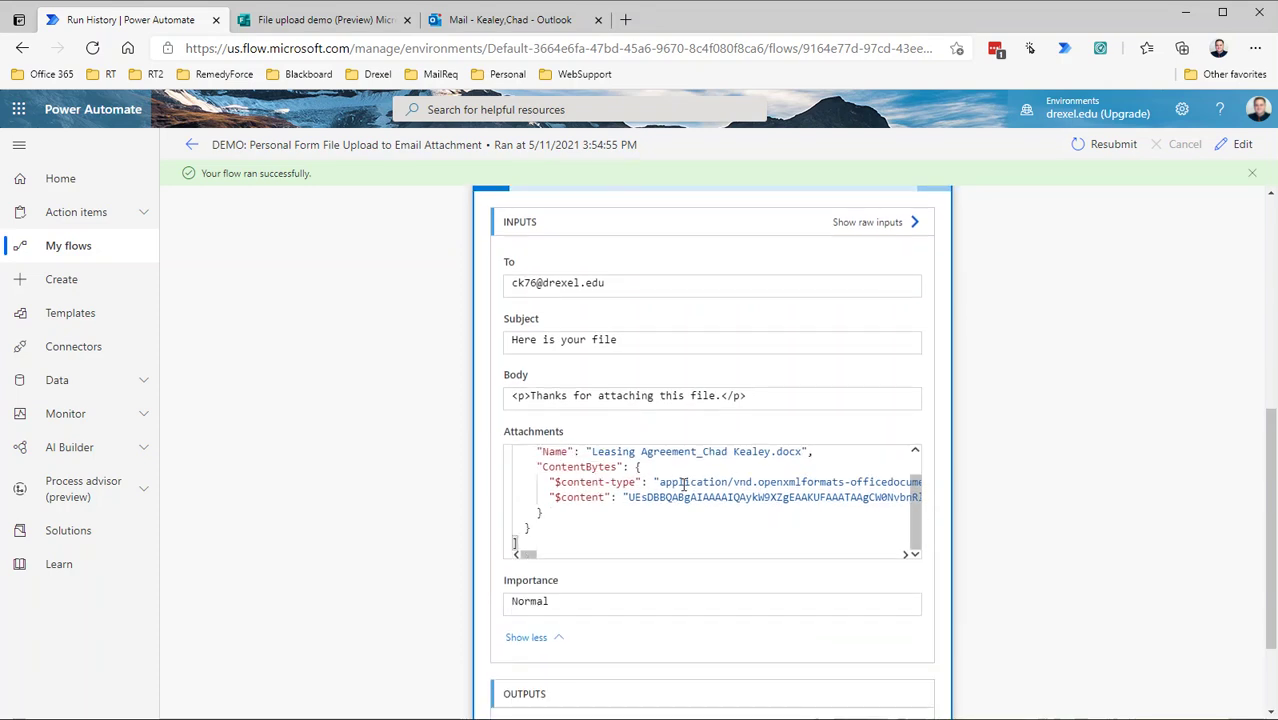
Step: Open the 'Here is your file' email in Outlook and preview its Leasing Agreement Word attachment
click(486, 24)
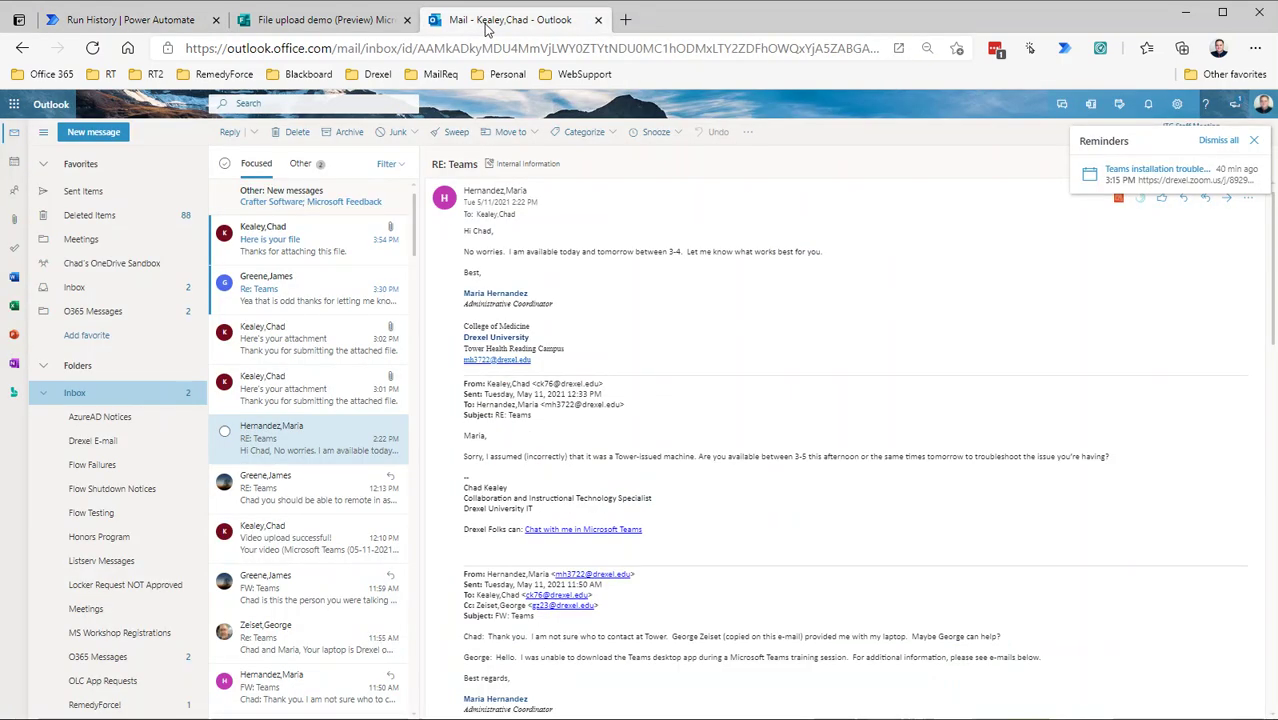
click(279, 251)
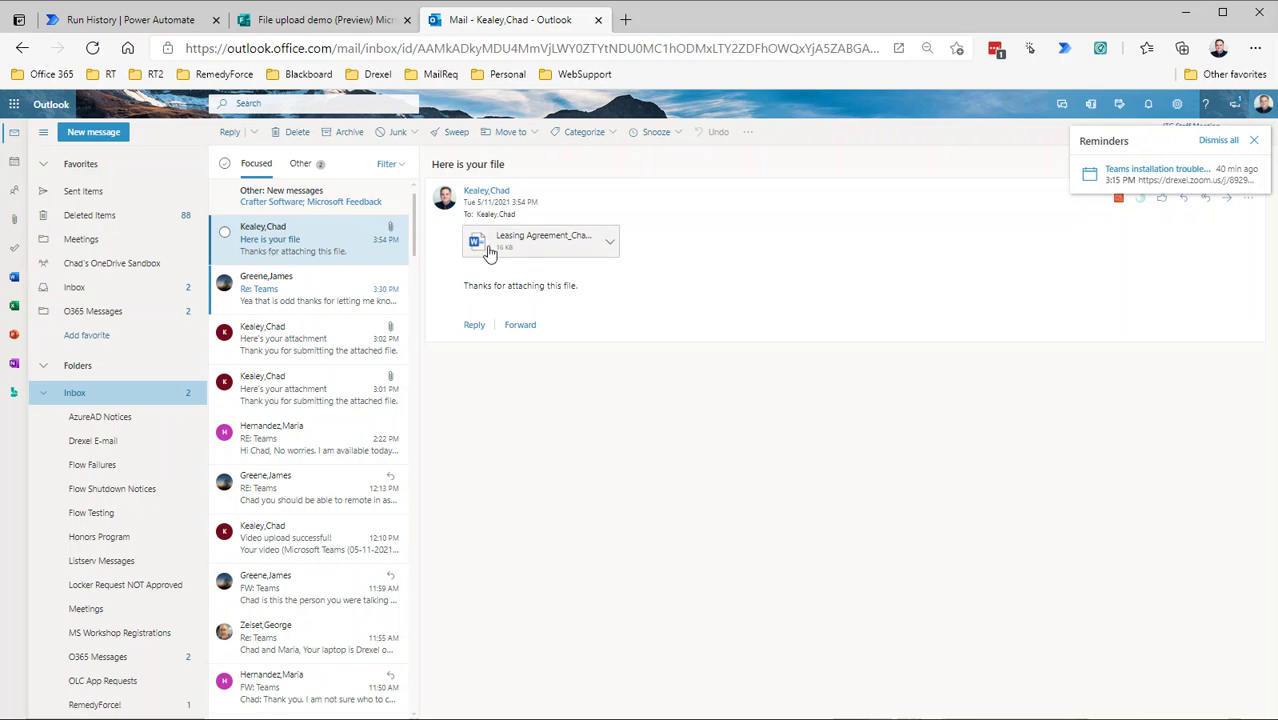
click(537, 245)
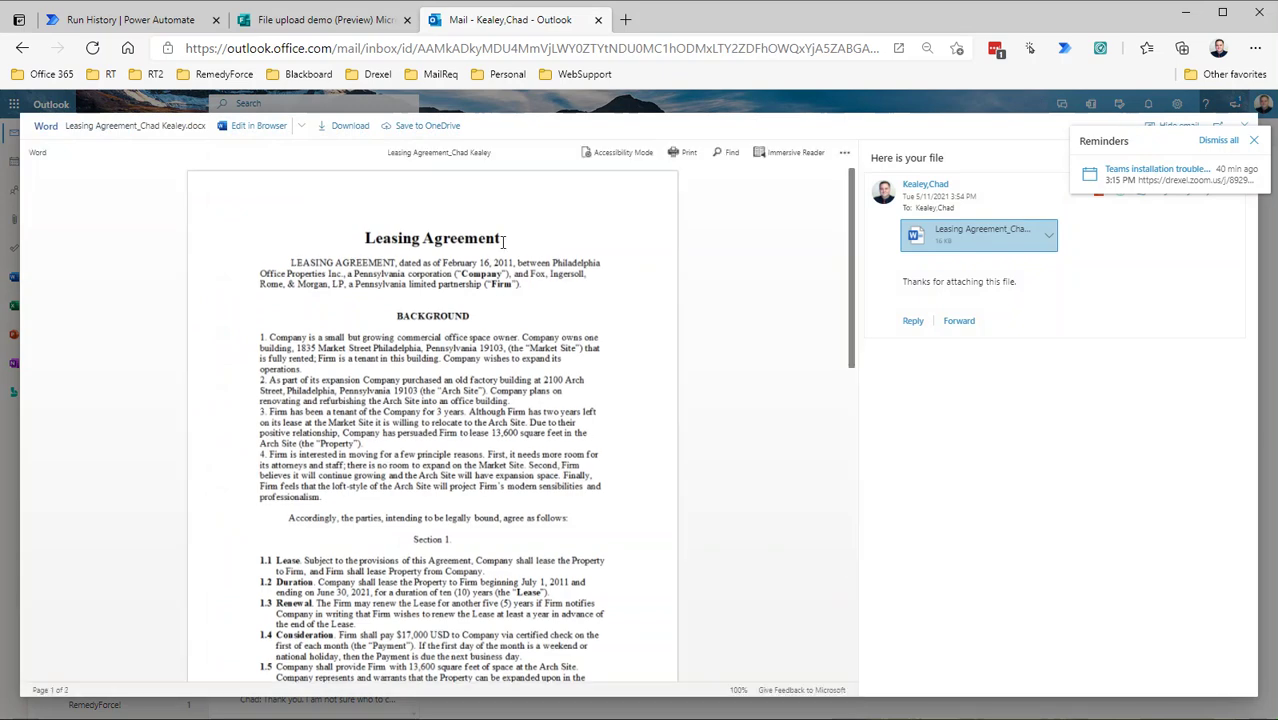
click(1233, 142)
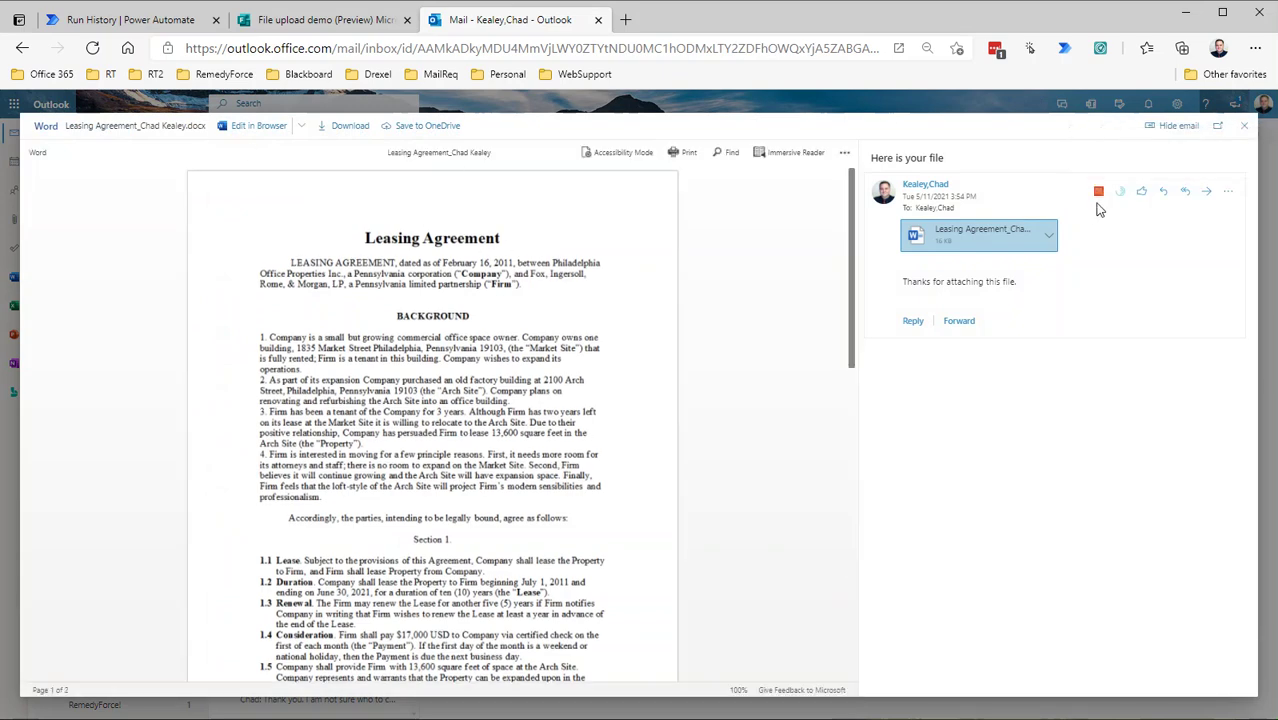
click(1242, 132)
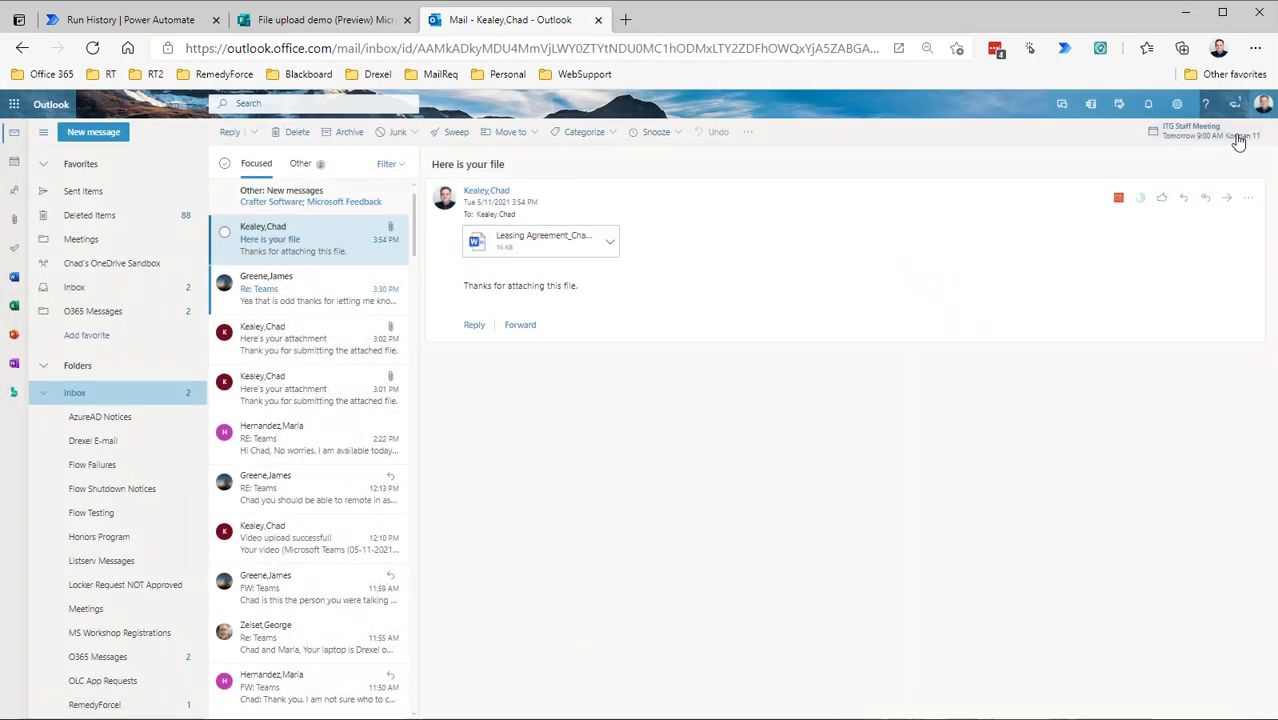
click(110, 20)
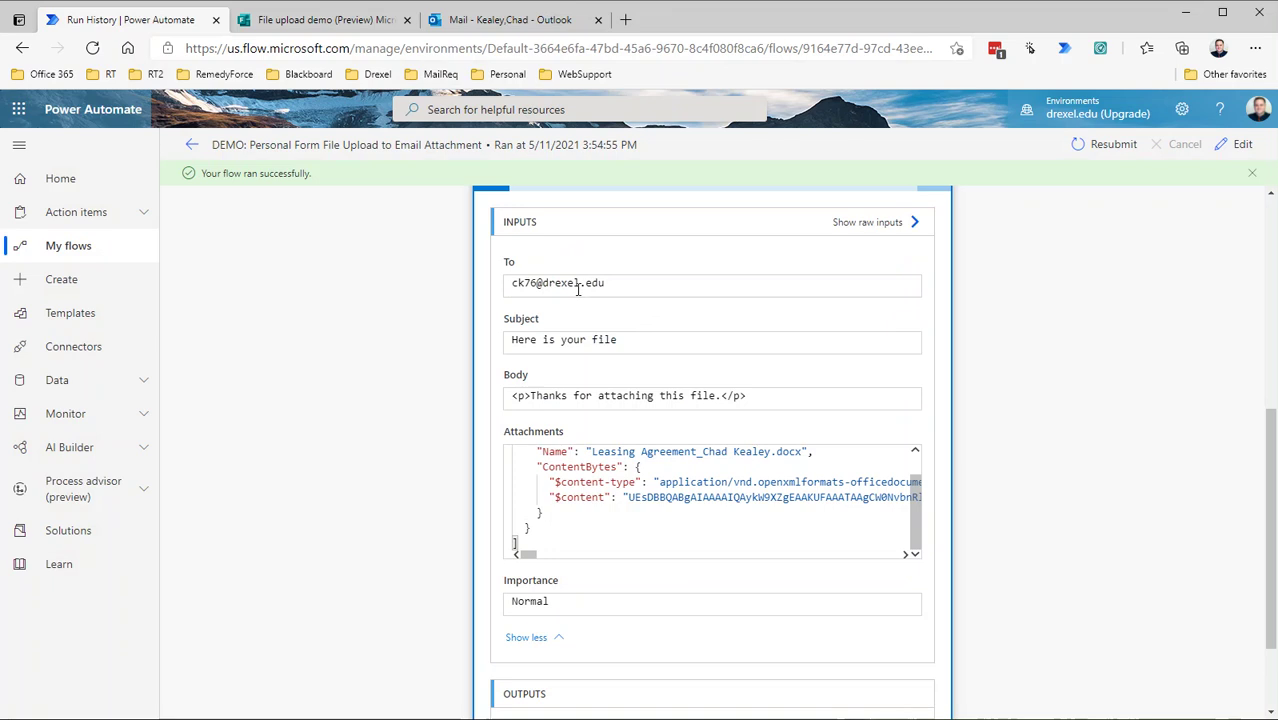
Step: Collapse Send an email (V2) to see all seven run steps succeeded, trigger through email
scroll(577, 289, up, 2)
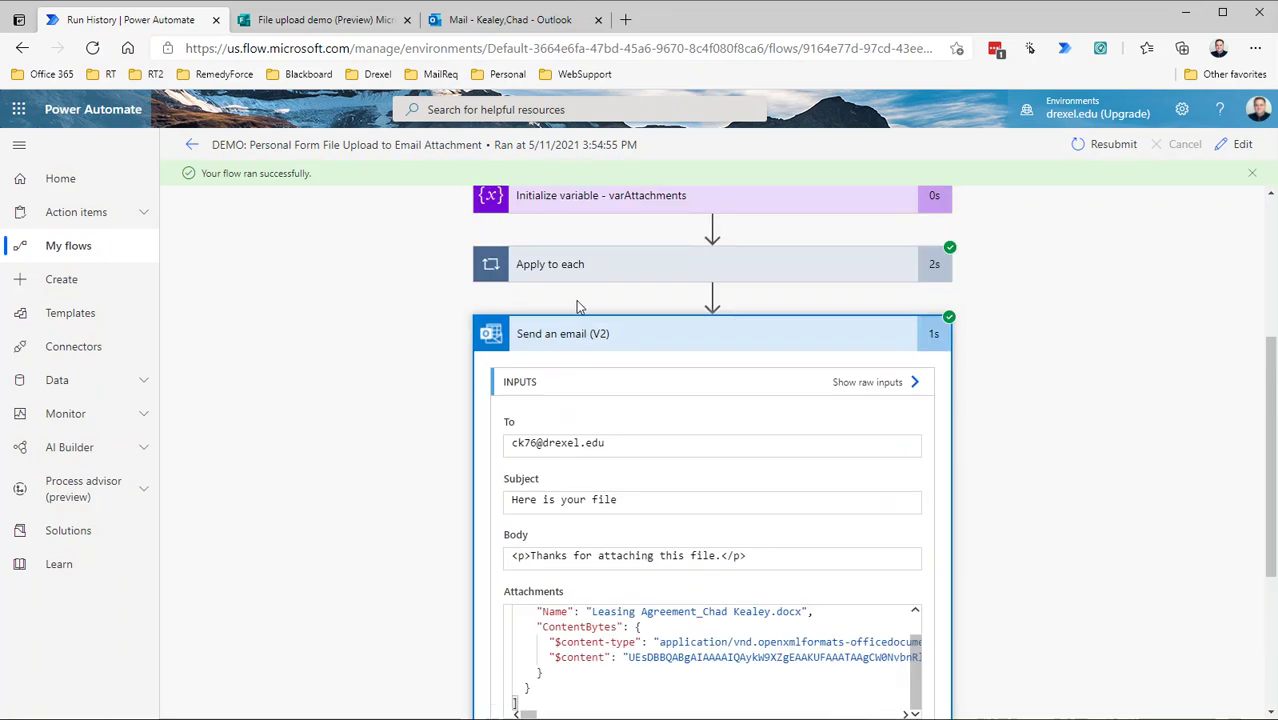
click(628, 335)
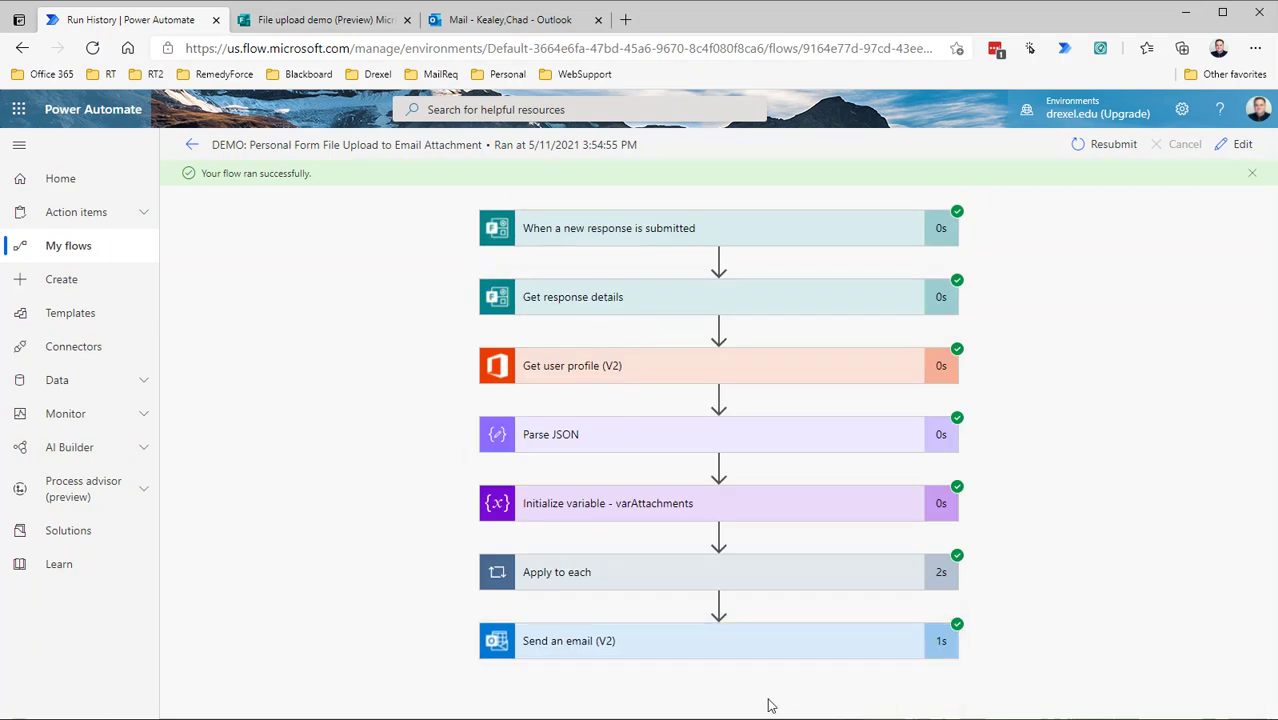